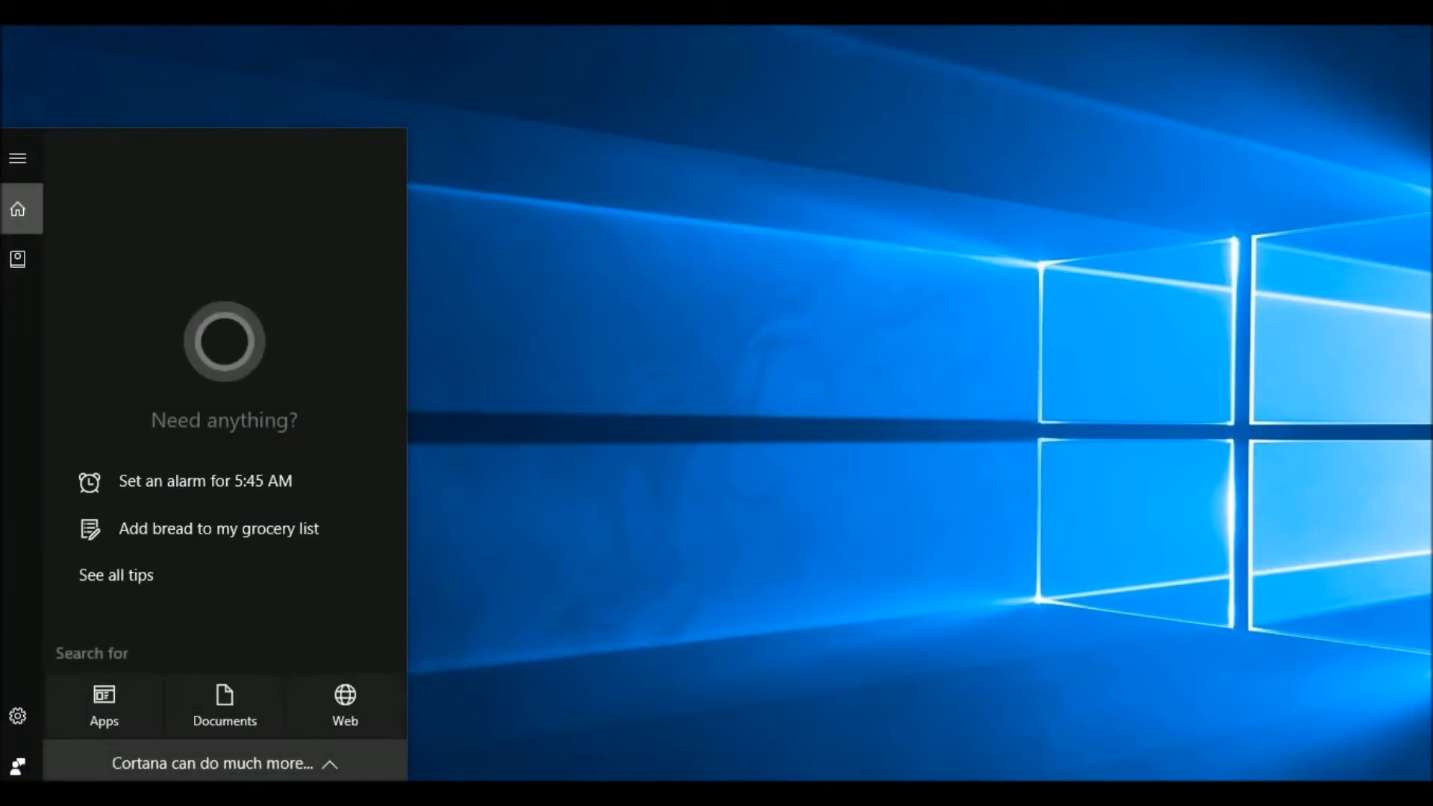
{"action": "type", "text": "g"}
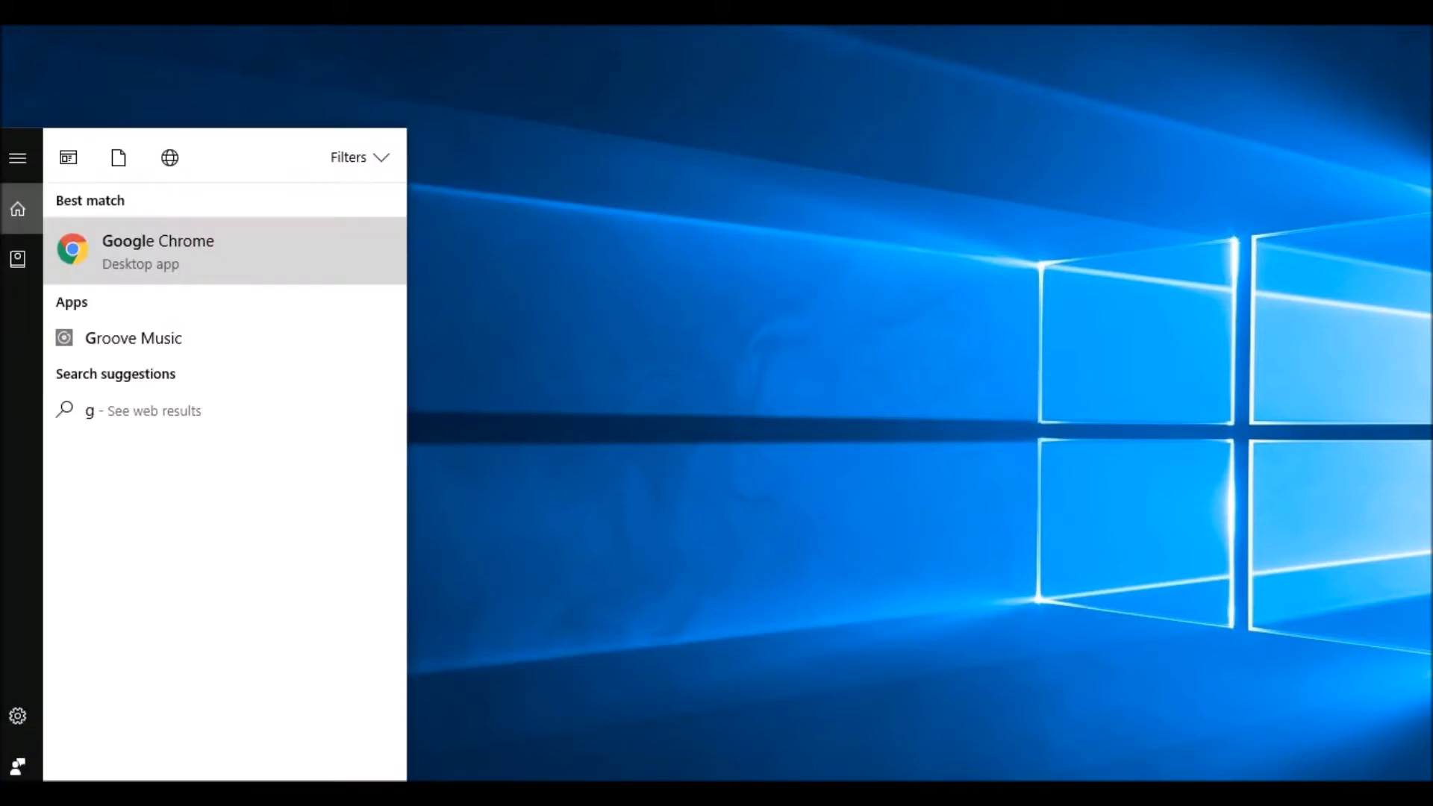
{"action": "type", "text": "oogle"}
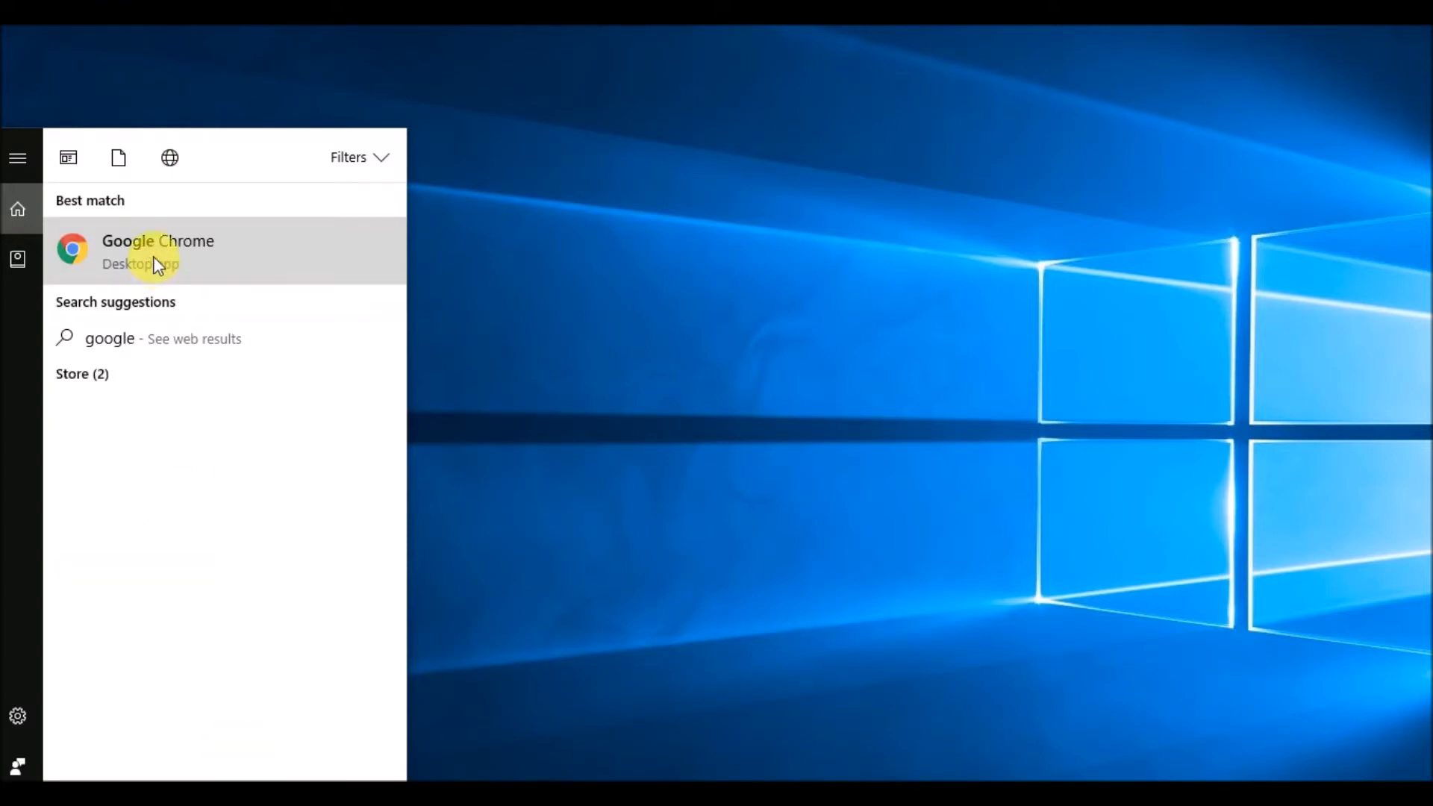
- Launch Google Chrome from the Windows search results
{"action": "left_click", "coordinate": [153, 257]}
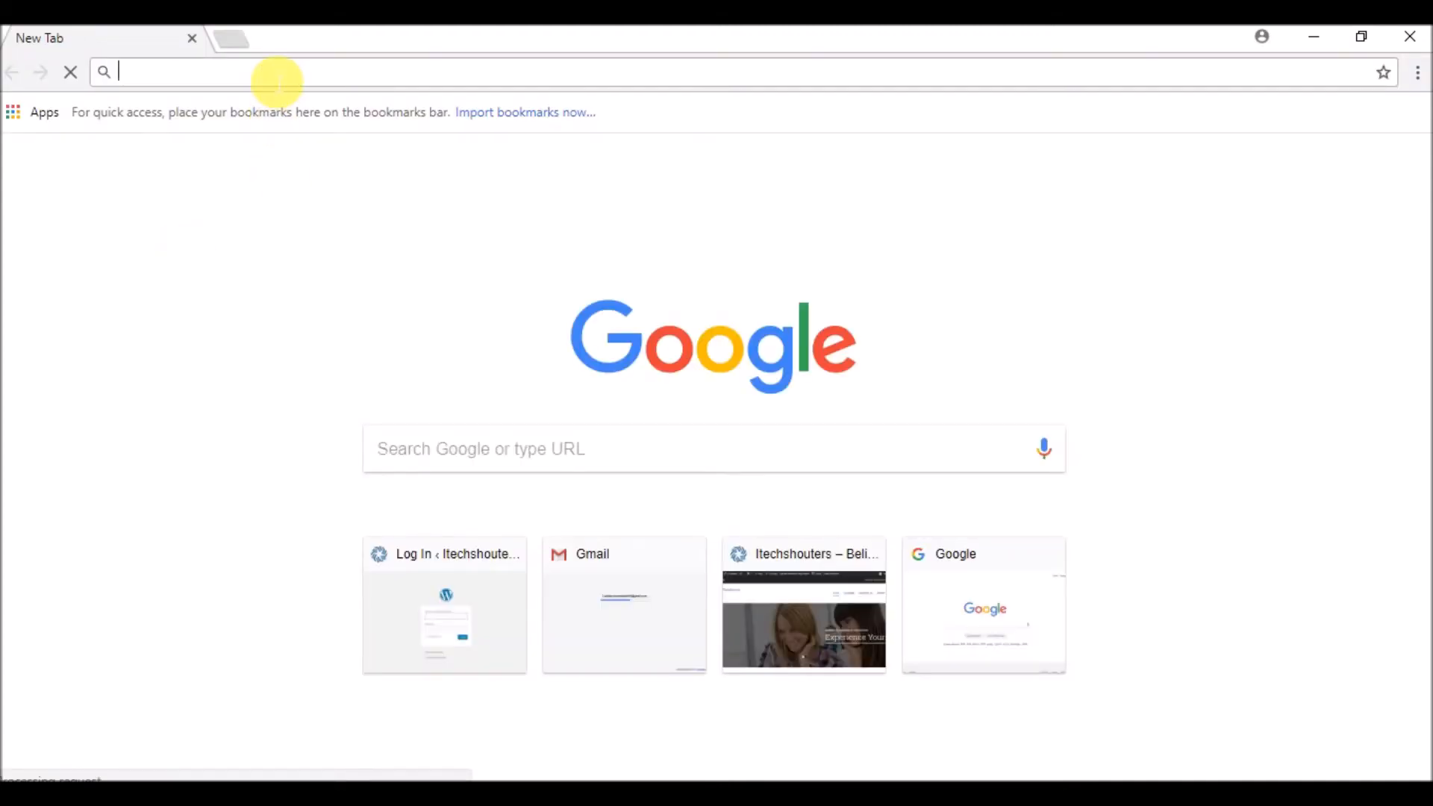
{"action": "type", "text": "ai2"}
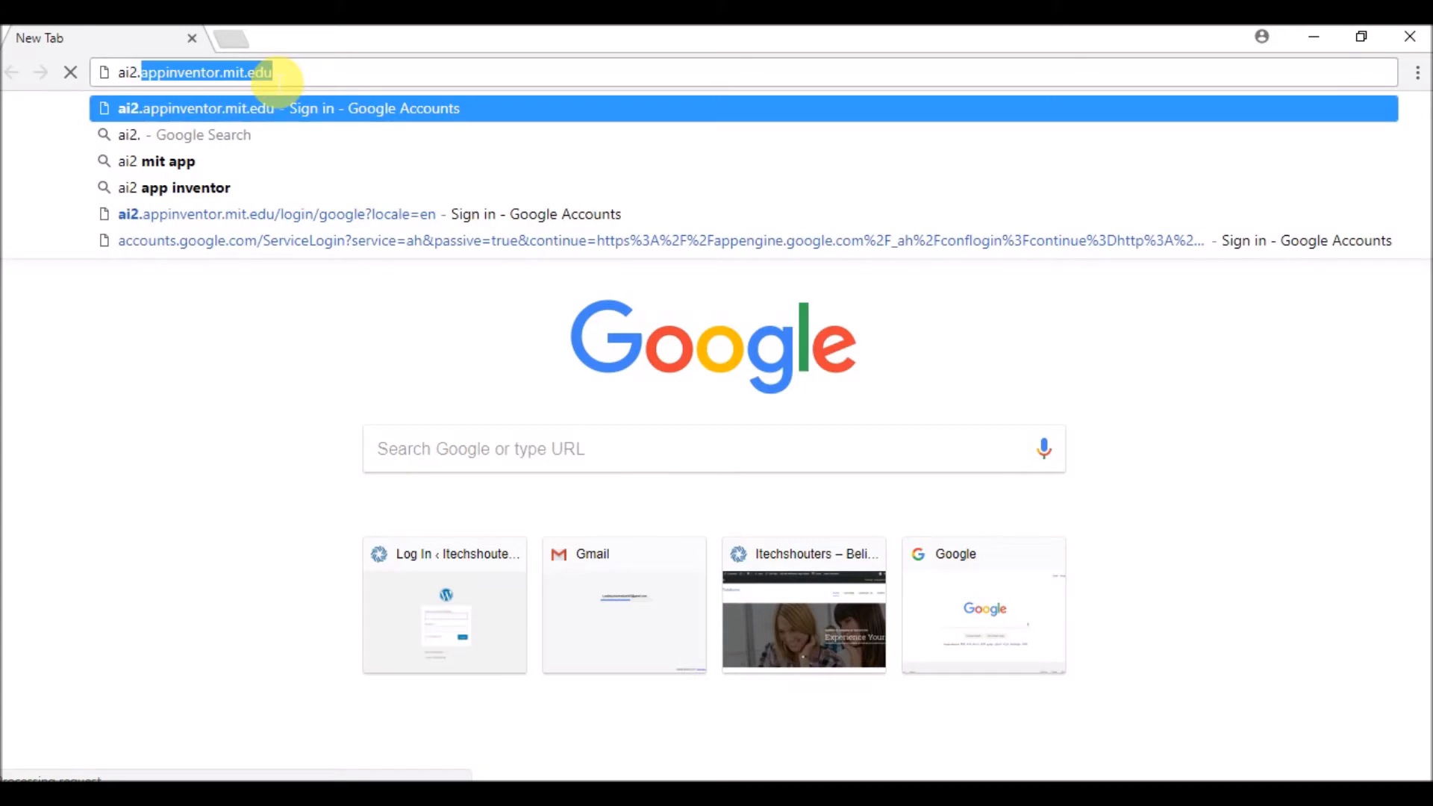
{"action": "type", "text": "."}
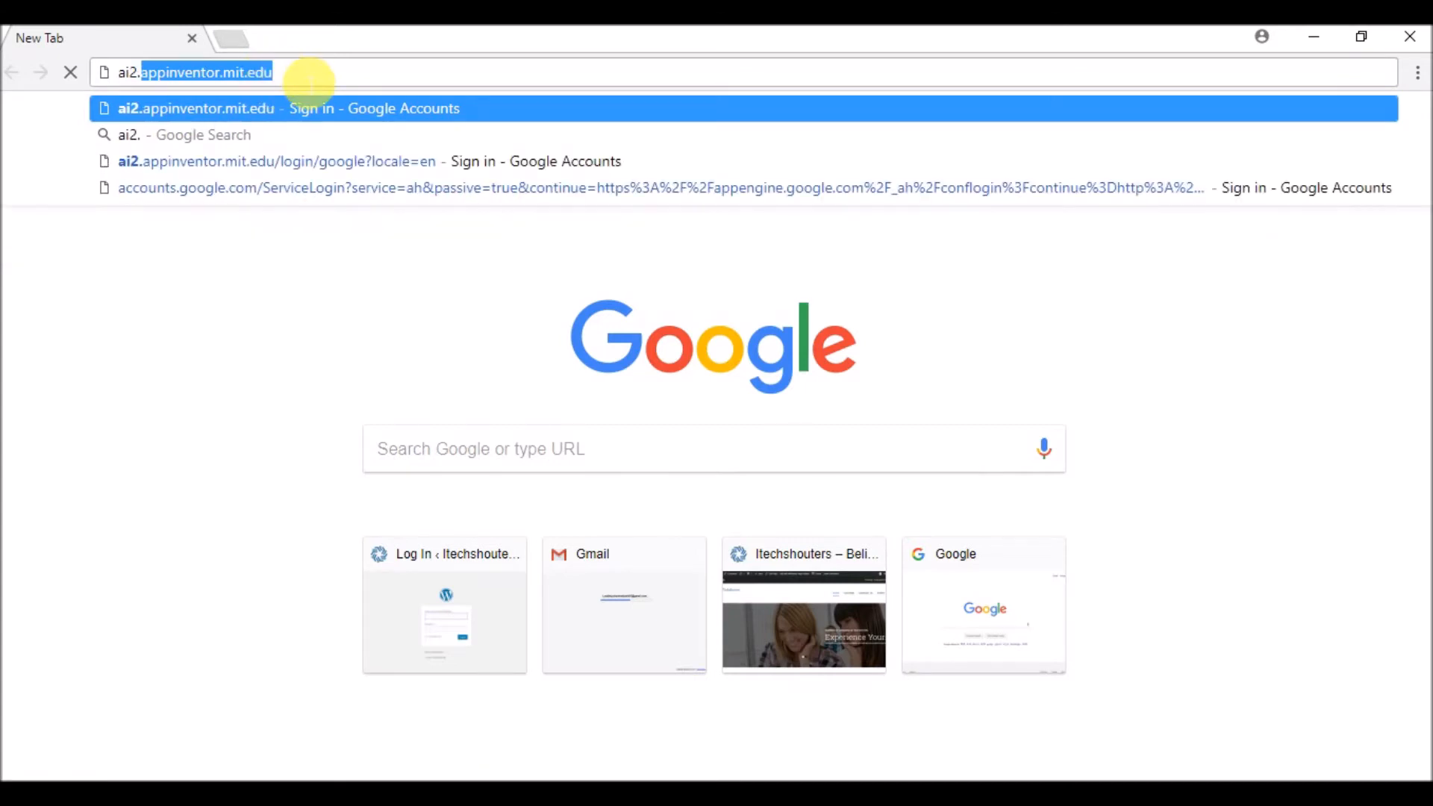
- Go to ai2.appinventor.mit.edu and decline saving the password
{"action": "key", "text": "Return"}
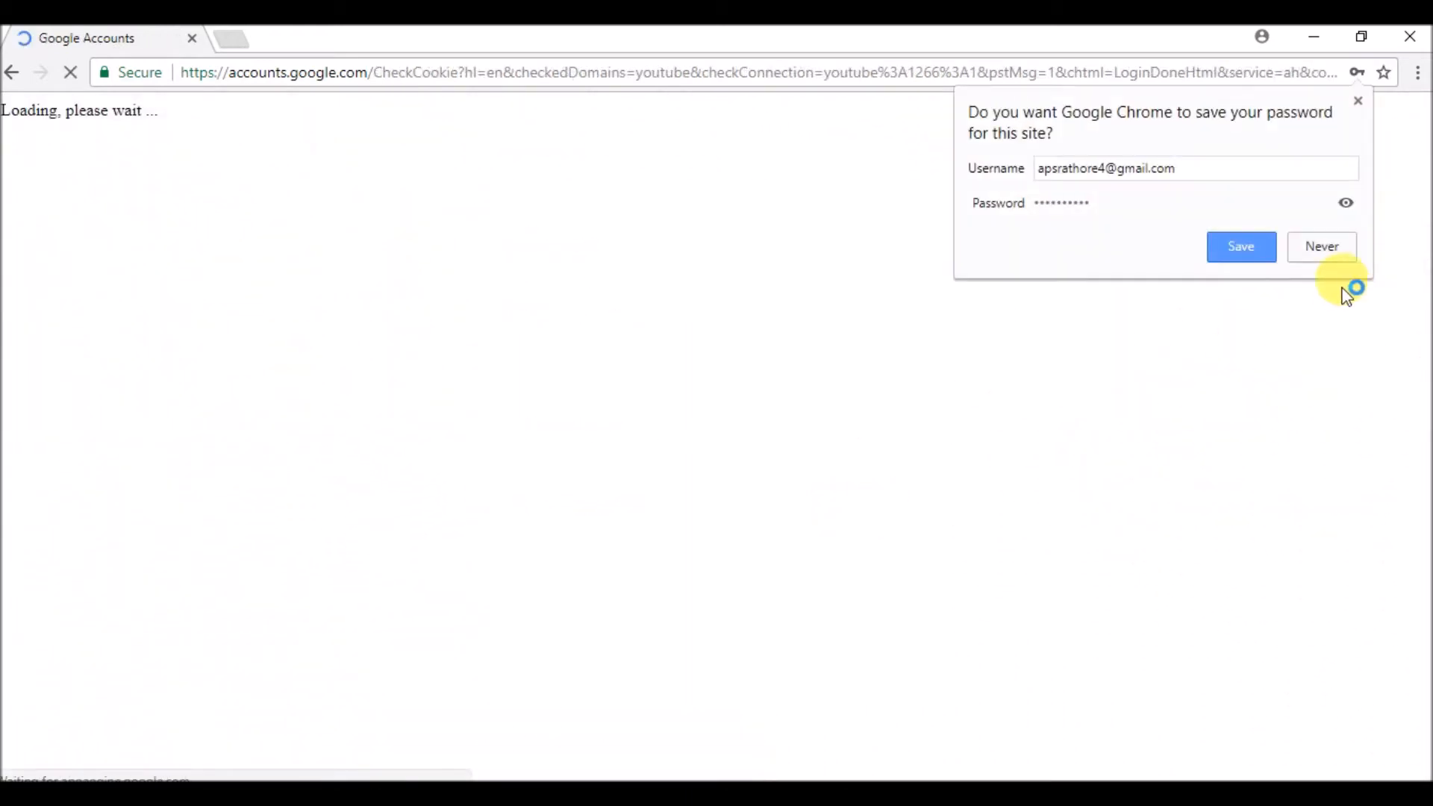
{"action": "left_click", "coordinate": [1322, 247]}
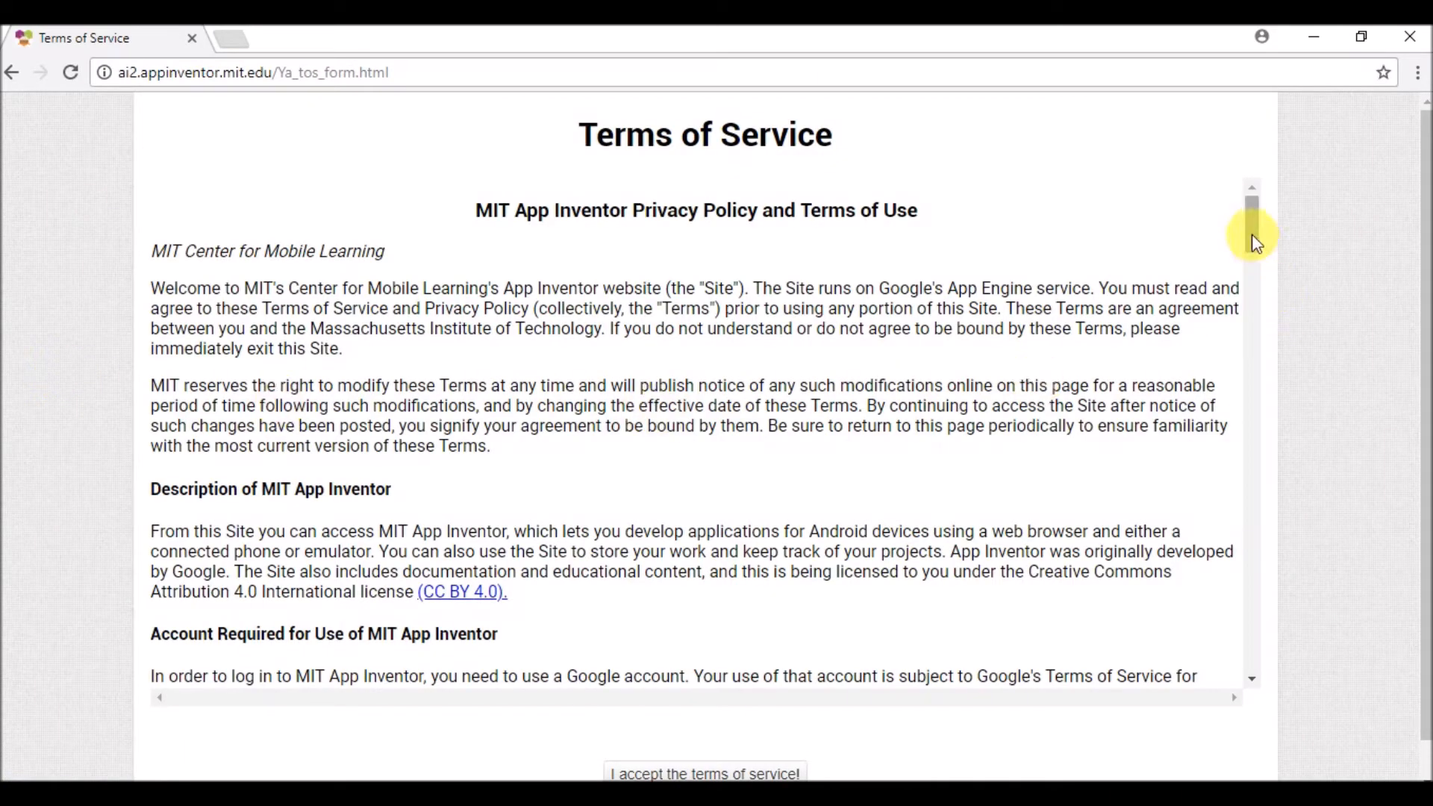
{"action": "left_click_drag", "start_coordinate": [1252, 234], "coordinate": [1274, 605]}
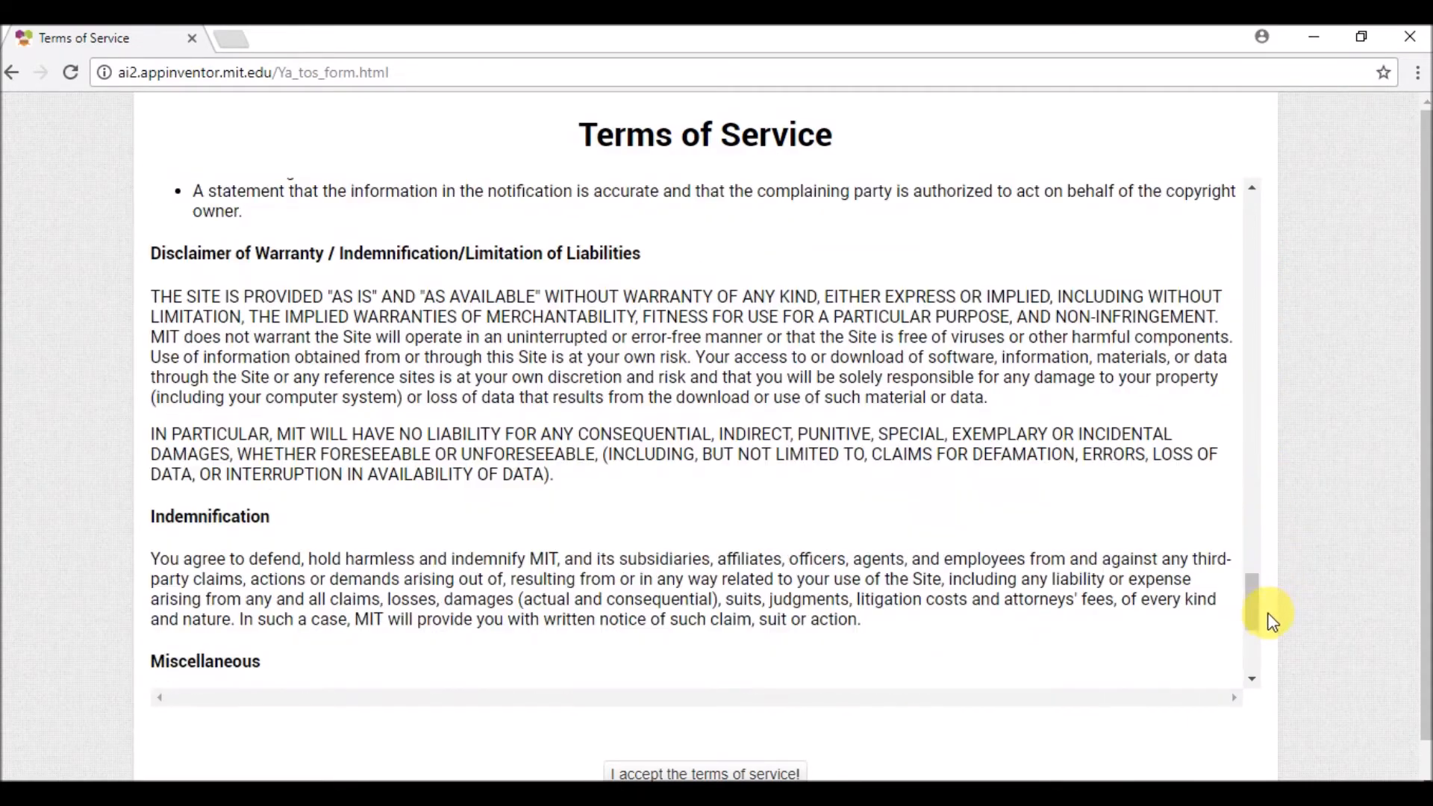
- Accept the MIT App Inventor terms of service
{"action": "left_click", "coordinate": [785, 770]}
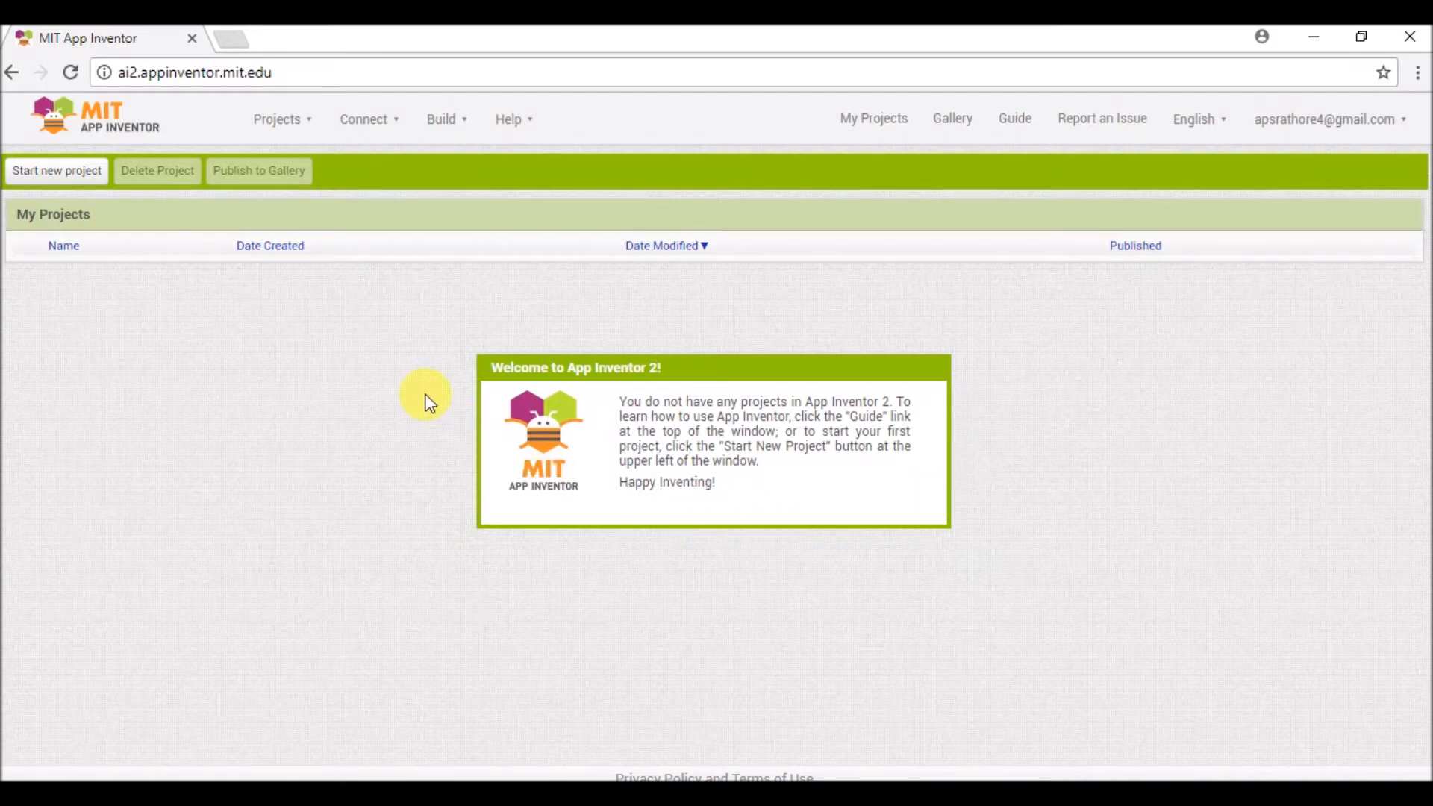
- Create a new project named 'app', removing the invalid digit from the name
{"action": "left_click", "coordinate": [88, 178]}
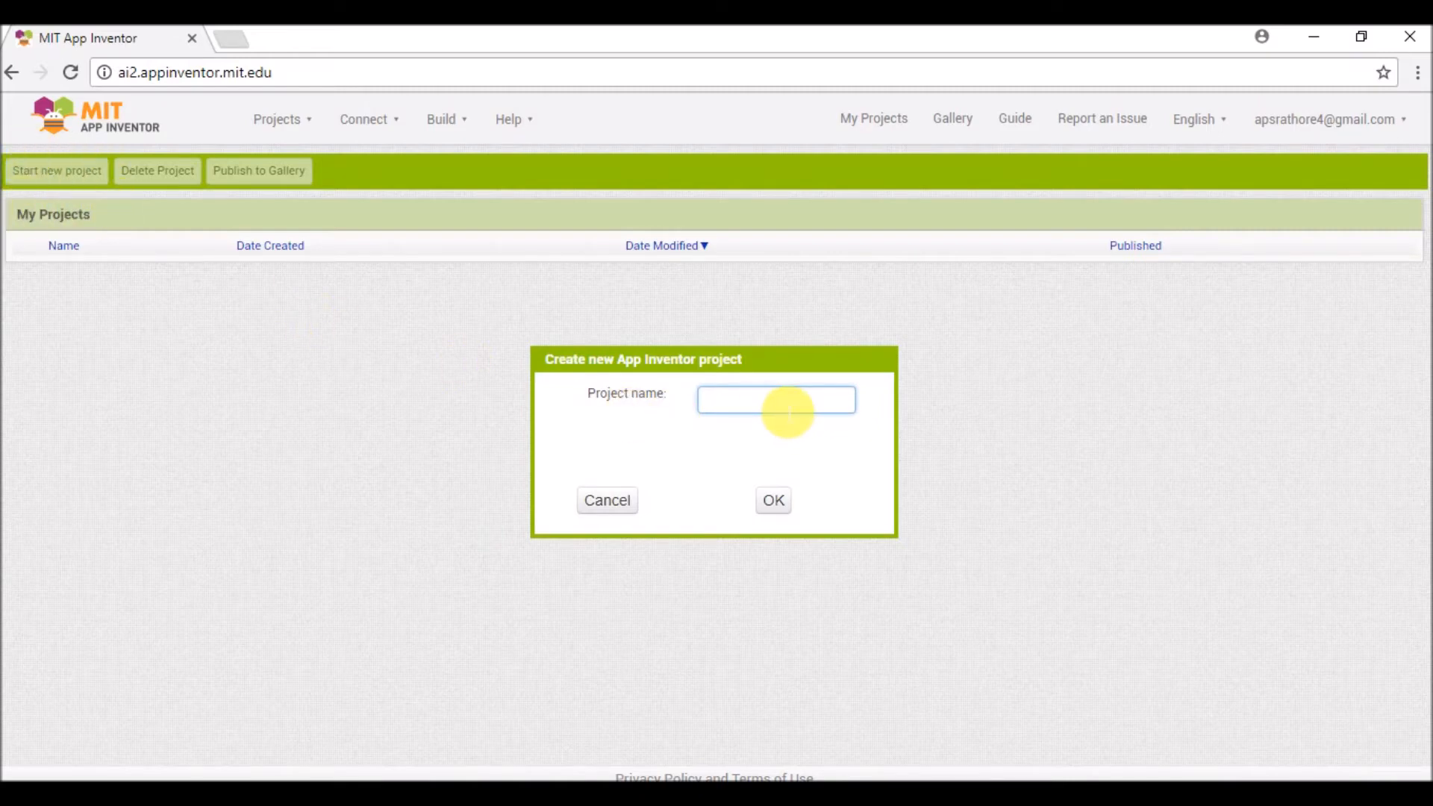
{"action": "type", "text": "1"}
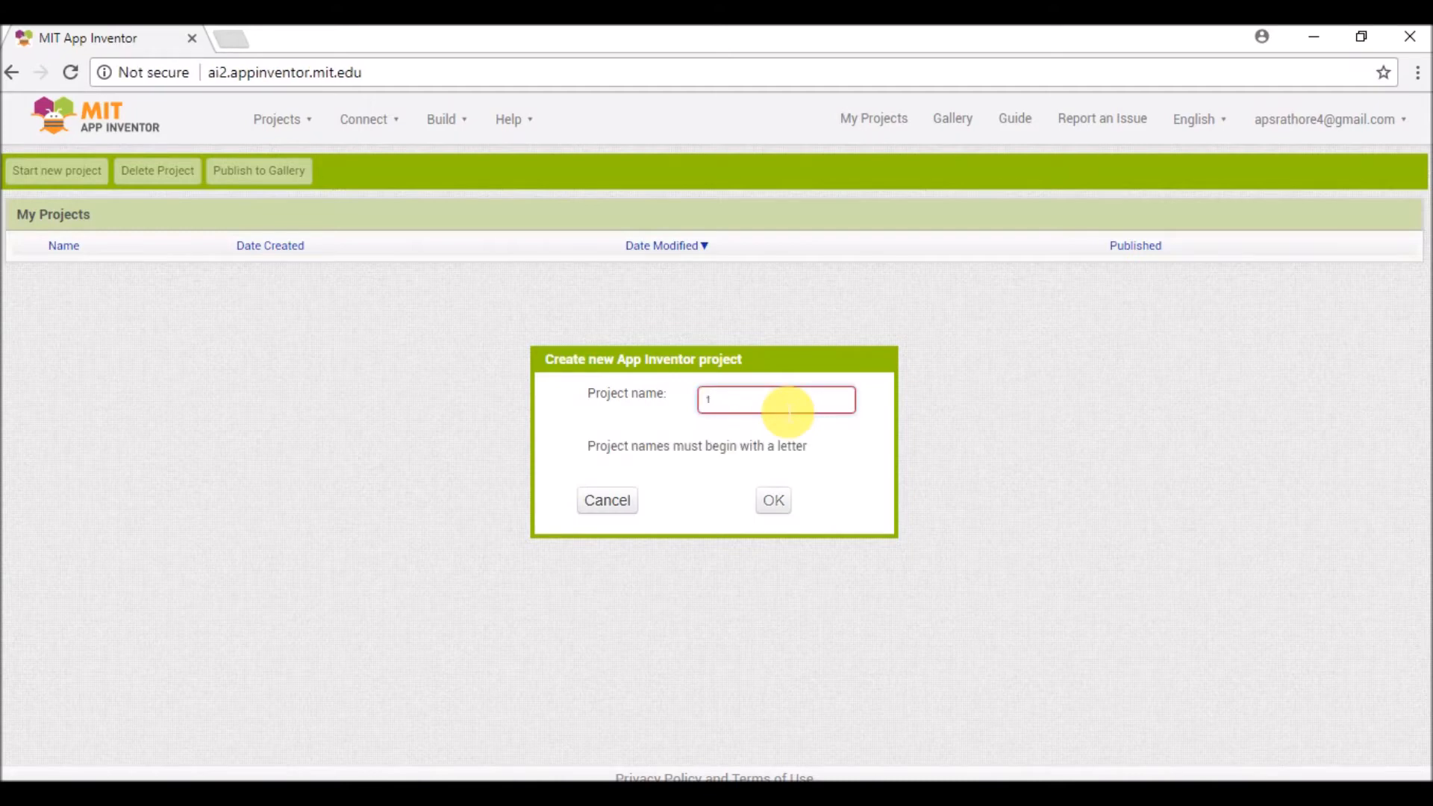
{"action": "key", "text": "BackSpace"}
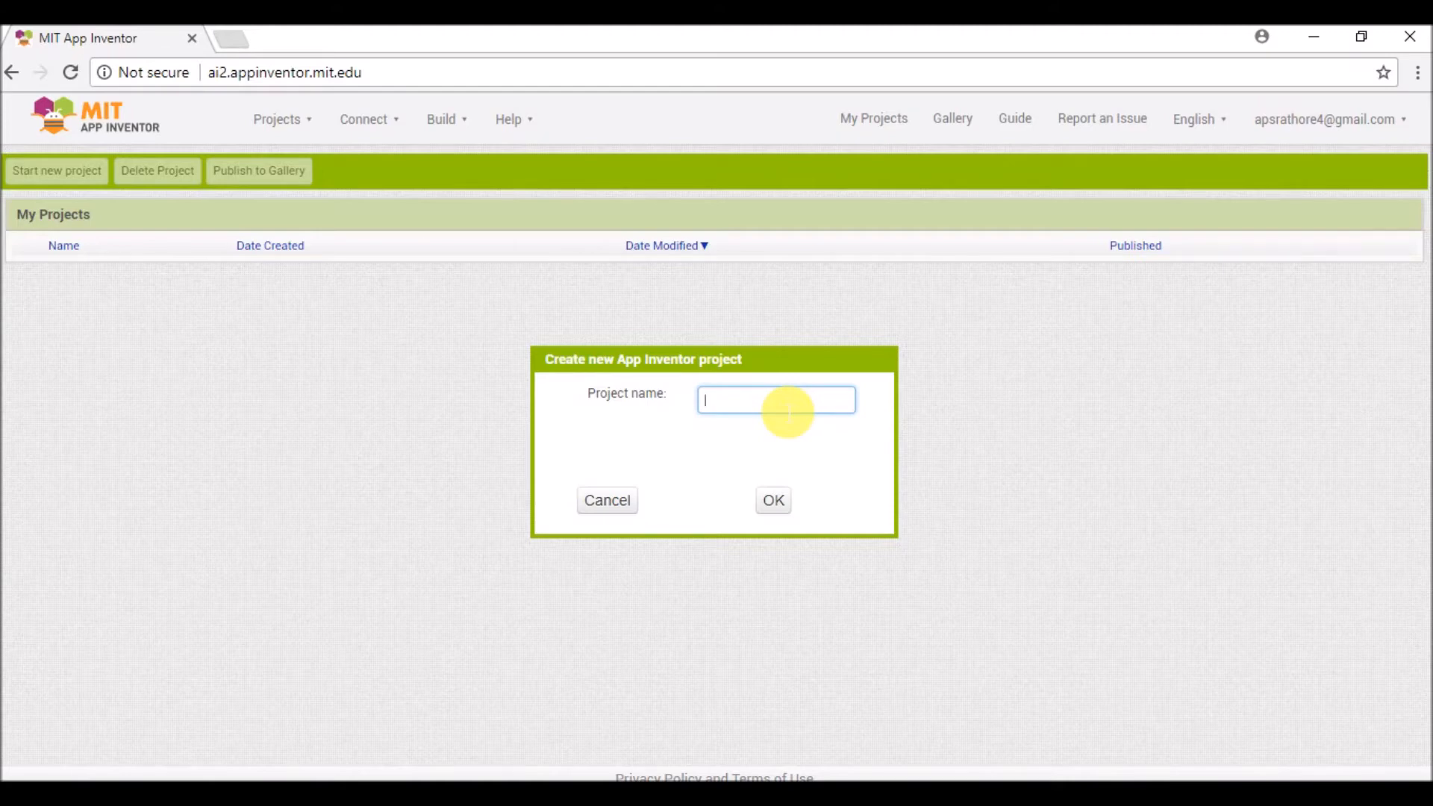
{"action": "type", "text": "app"}
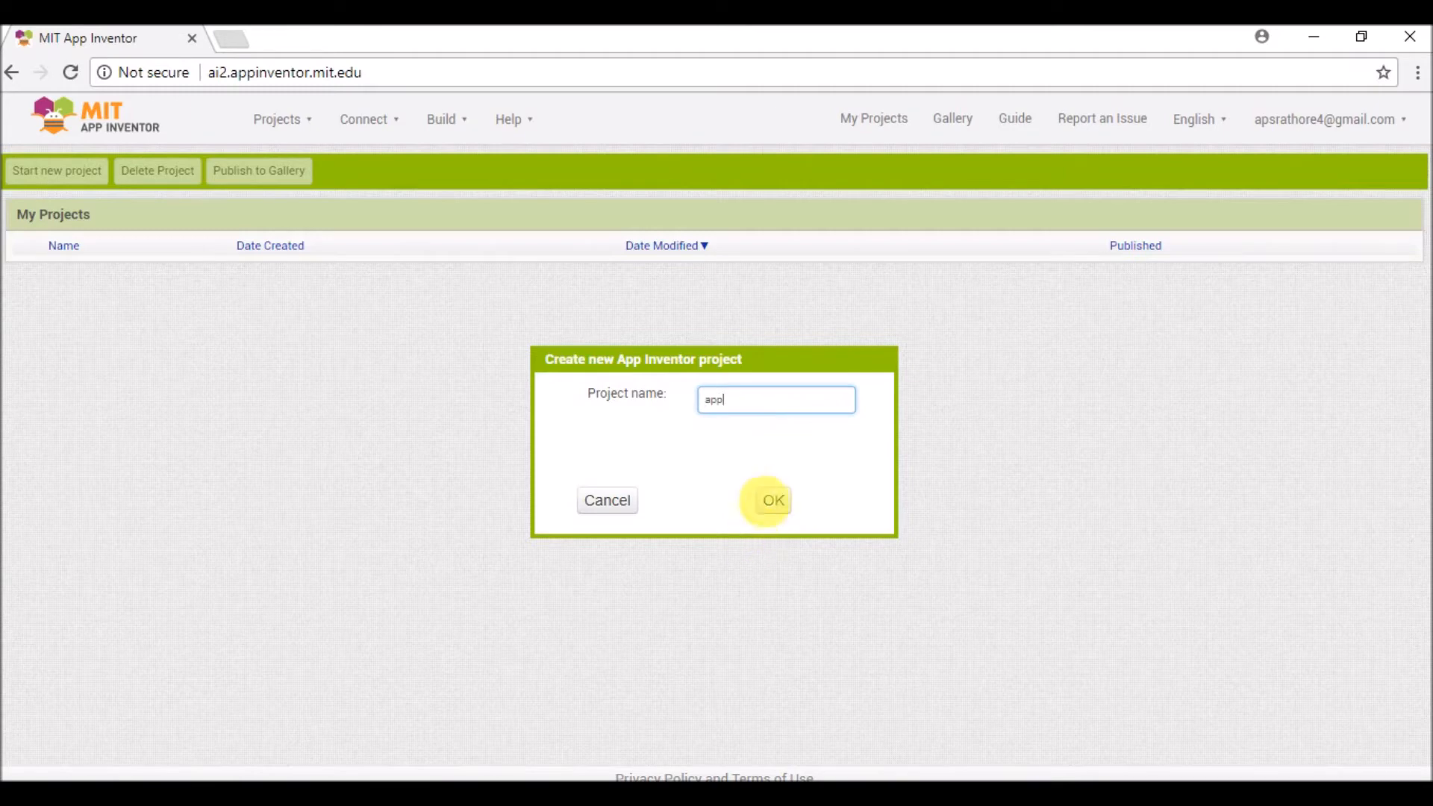
{"action": "left_click", "coordinate": [772, 501]}
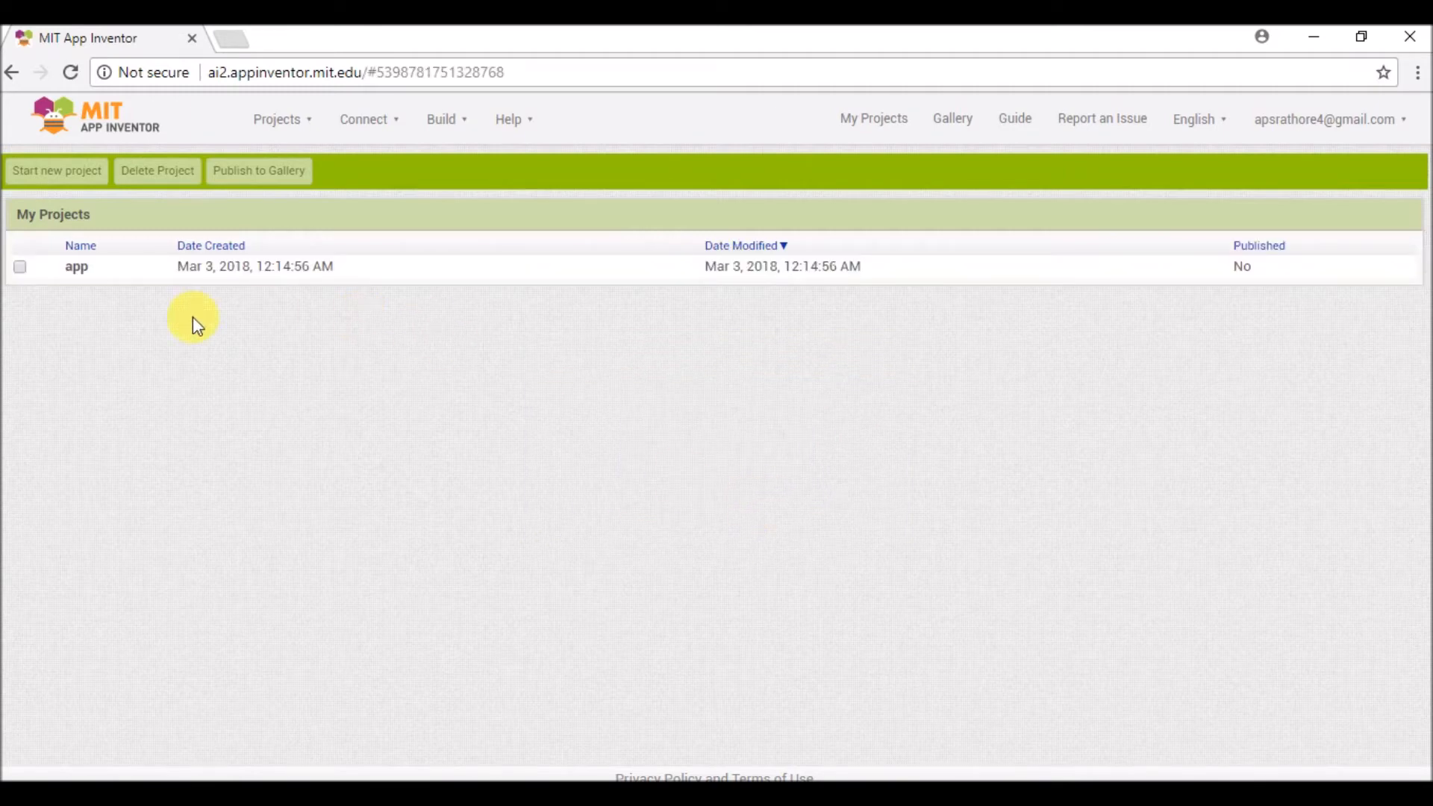
- Open the 'app' project and cancel adding a second screen, keeping only Screen1
{"action": "left_click", "coordinate": [75, 267]}
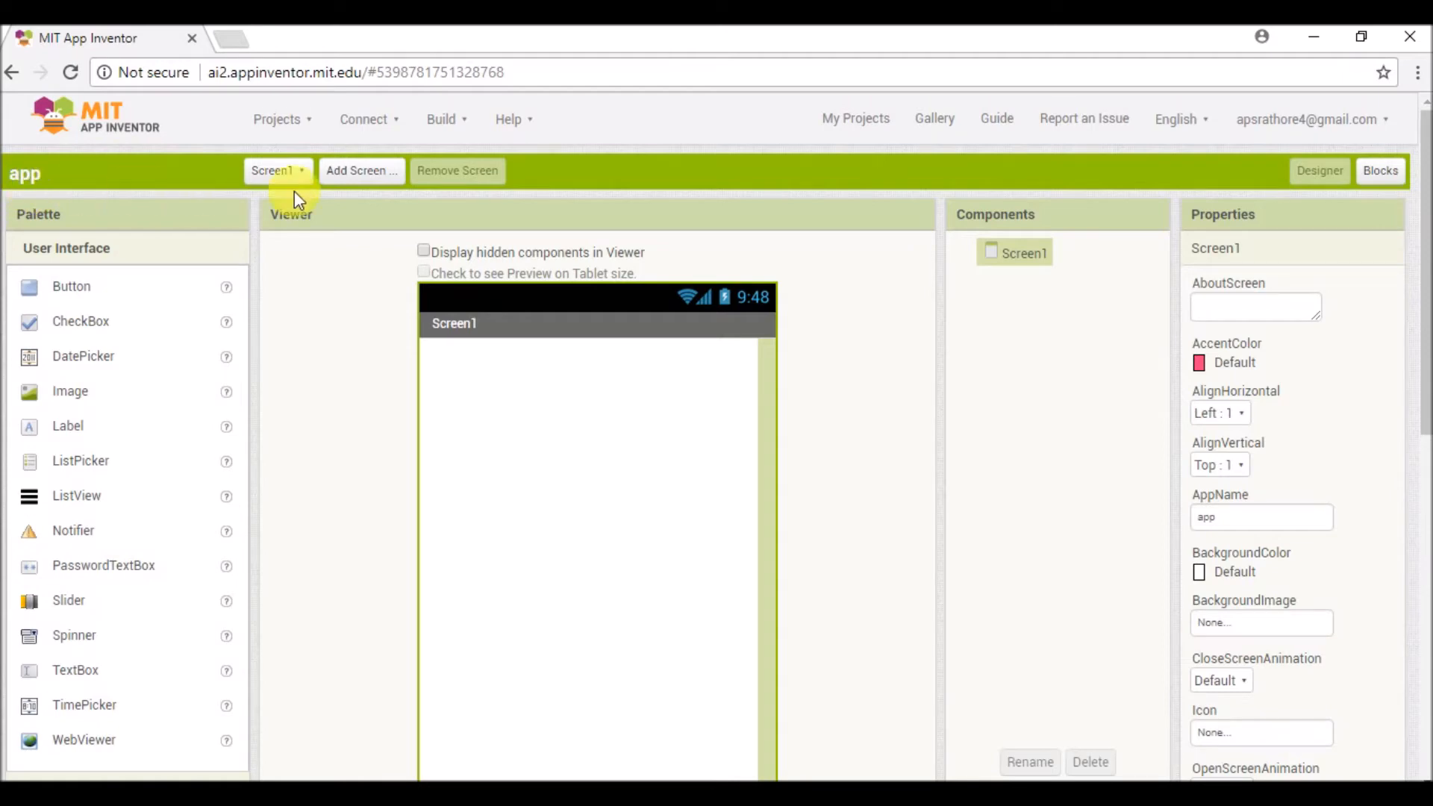
{"action": "left_click", "coordinate": [305, 173]}
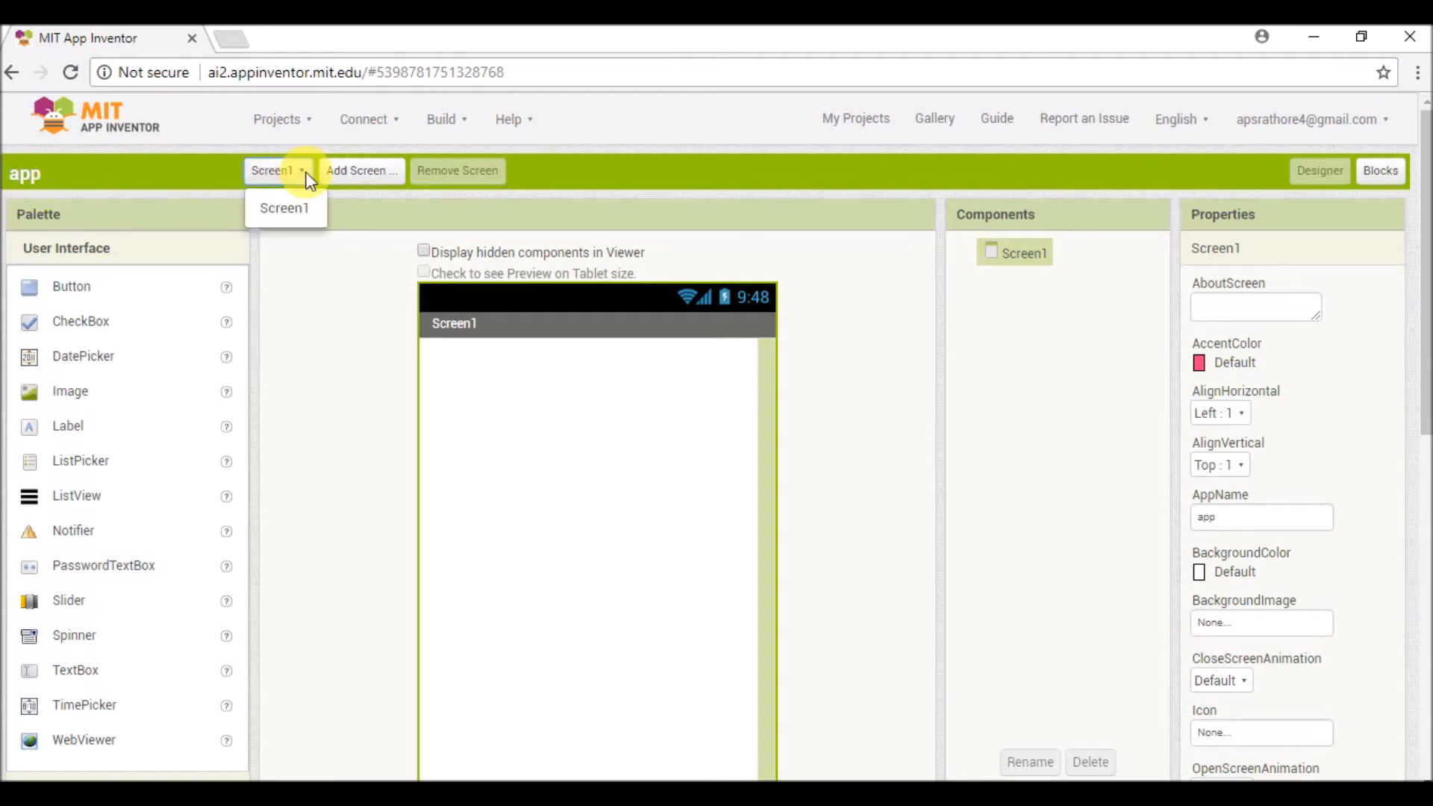
{"action": "left_click", "coordinate": [306, 171]}
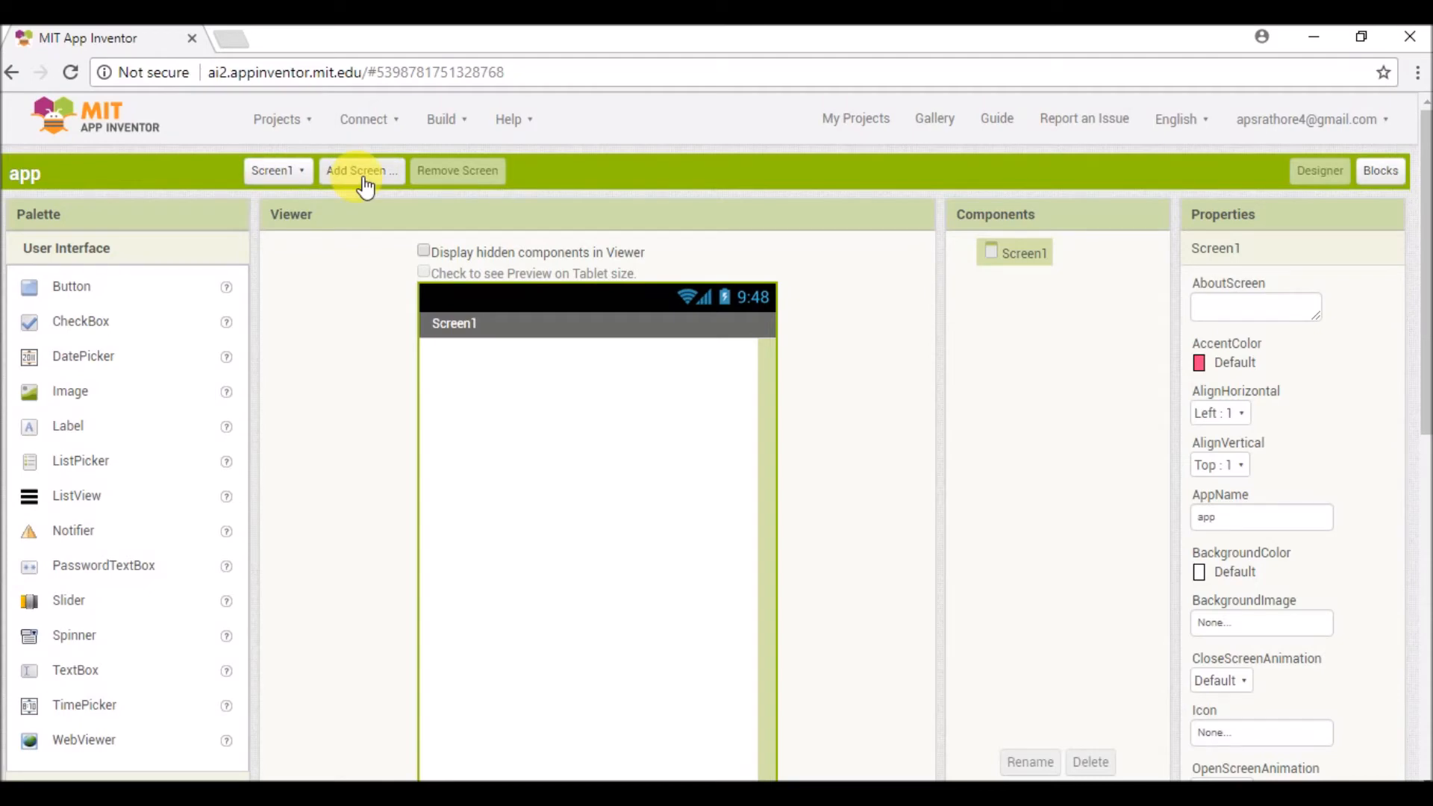
{"action": "left_click", "coordinate": [365, 179]}
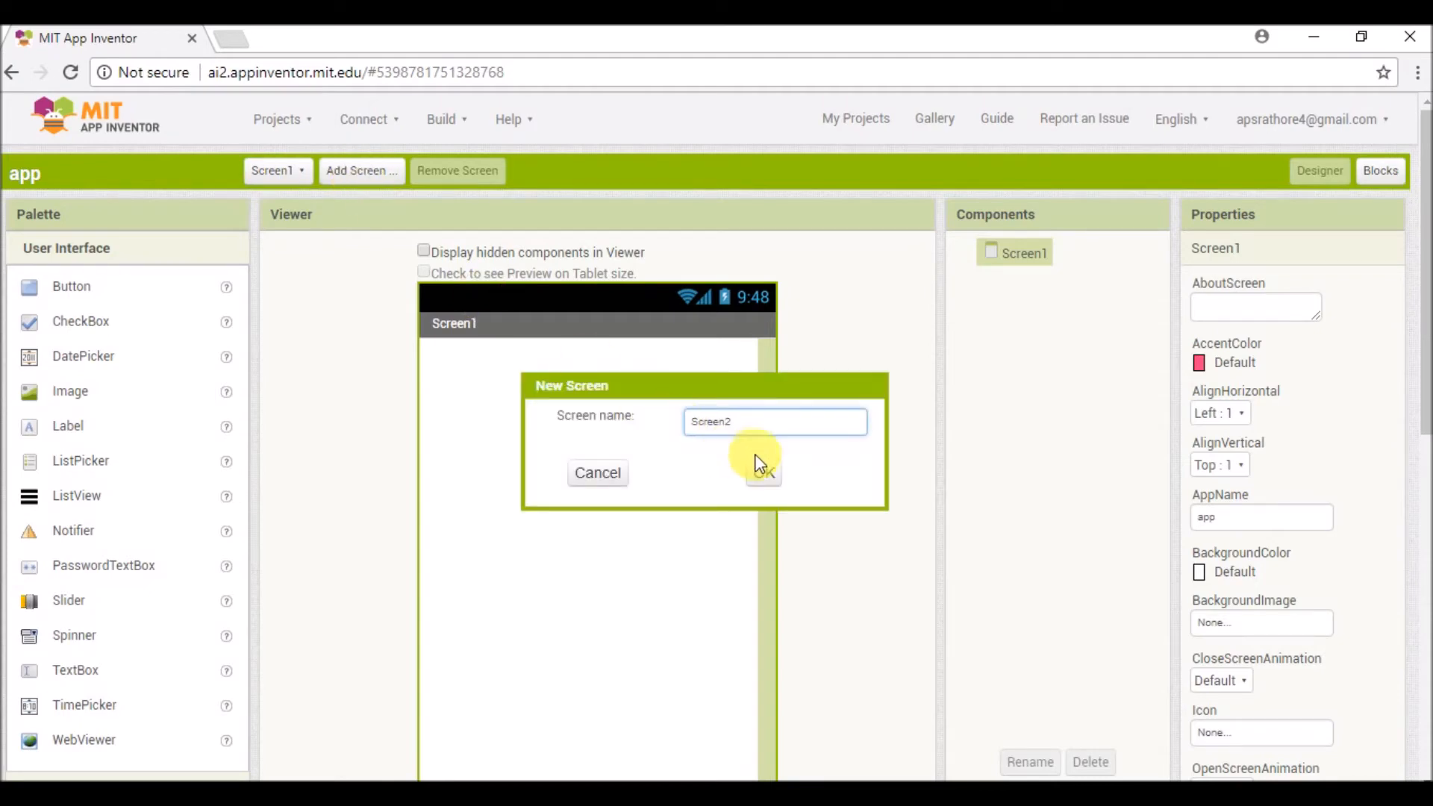
{"action": "left_click", "coordinate": [628, 480]}
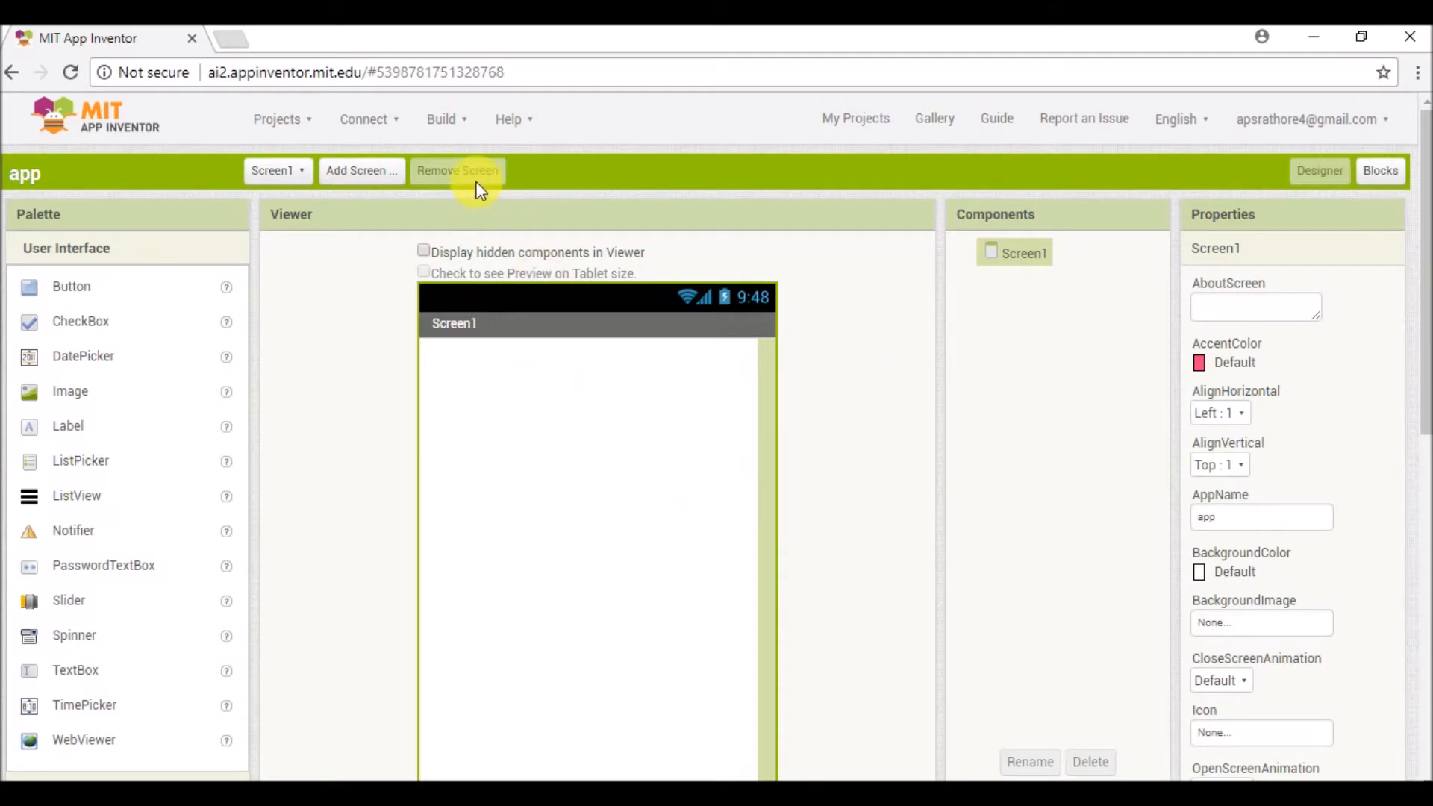
{"action": "left_click", "coordinate": [274, 170]}
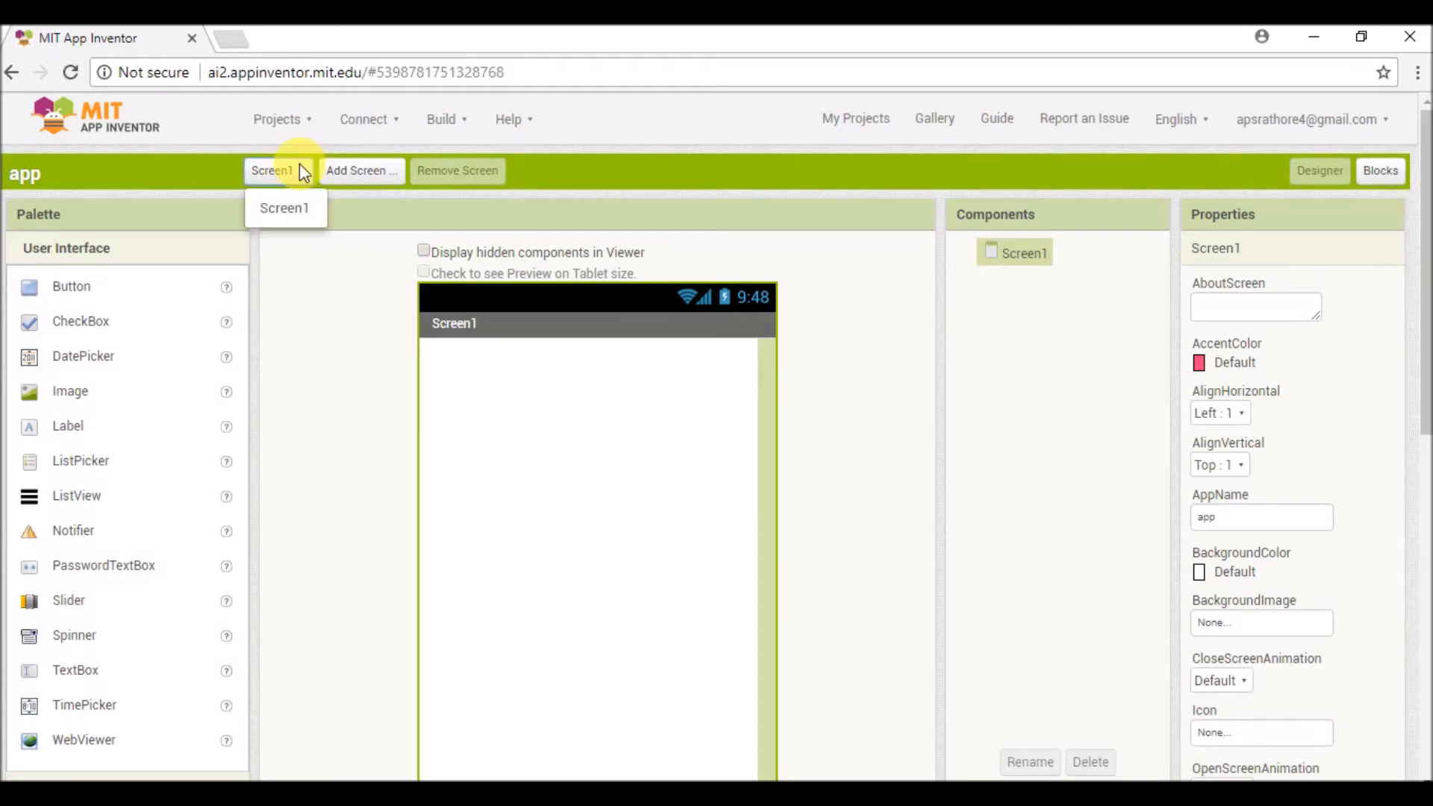
{"action": "left_click", "coordinate": [488, 164]}
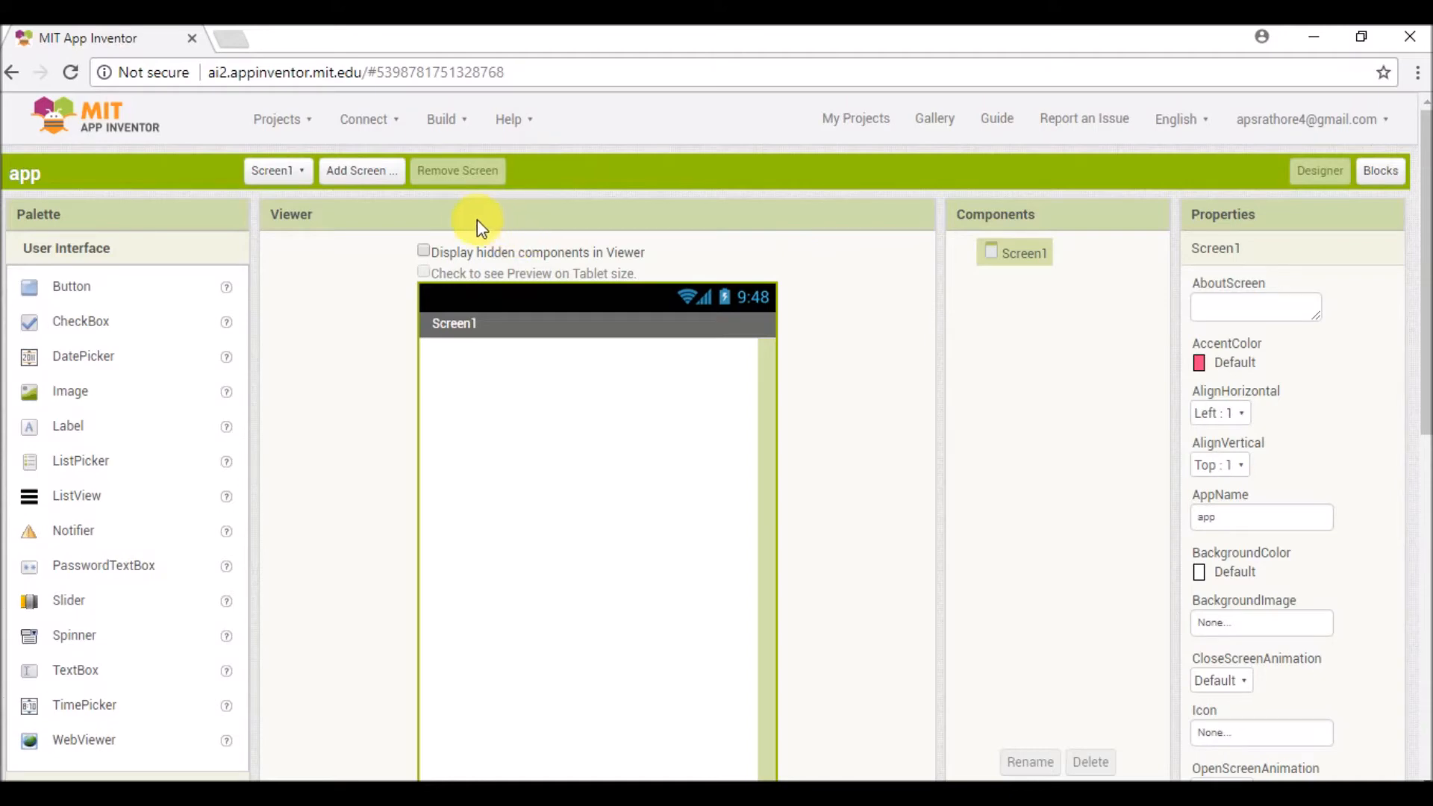
- Drag a Button from the User Interface palette onto Screen1 as Button1
{"action": "left_click_drag", "start_coordinate": [449, 235], "coordinate": [1041, 266]}
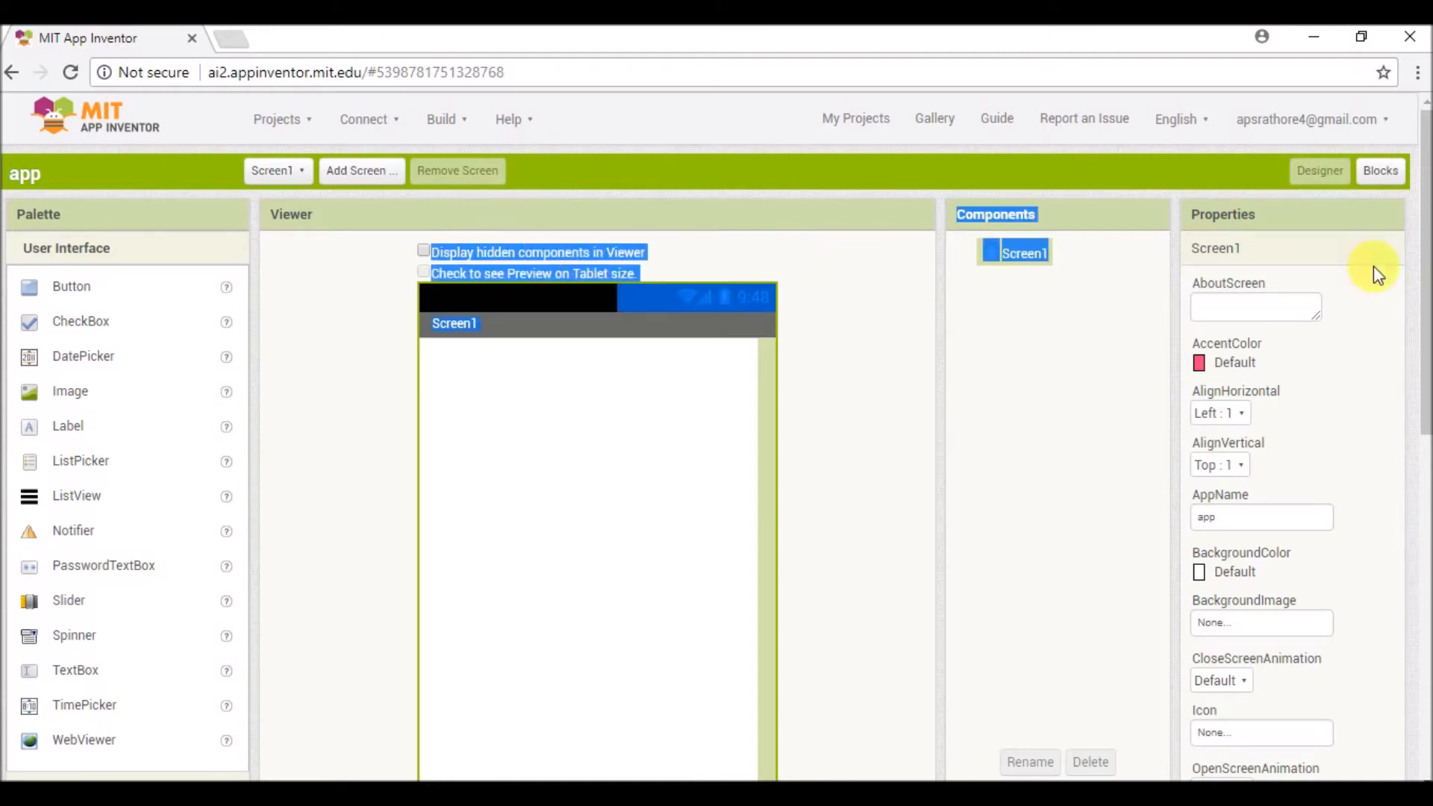
{"action": "left_click", "coordinate": [1383, 171]}
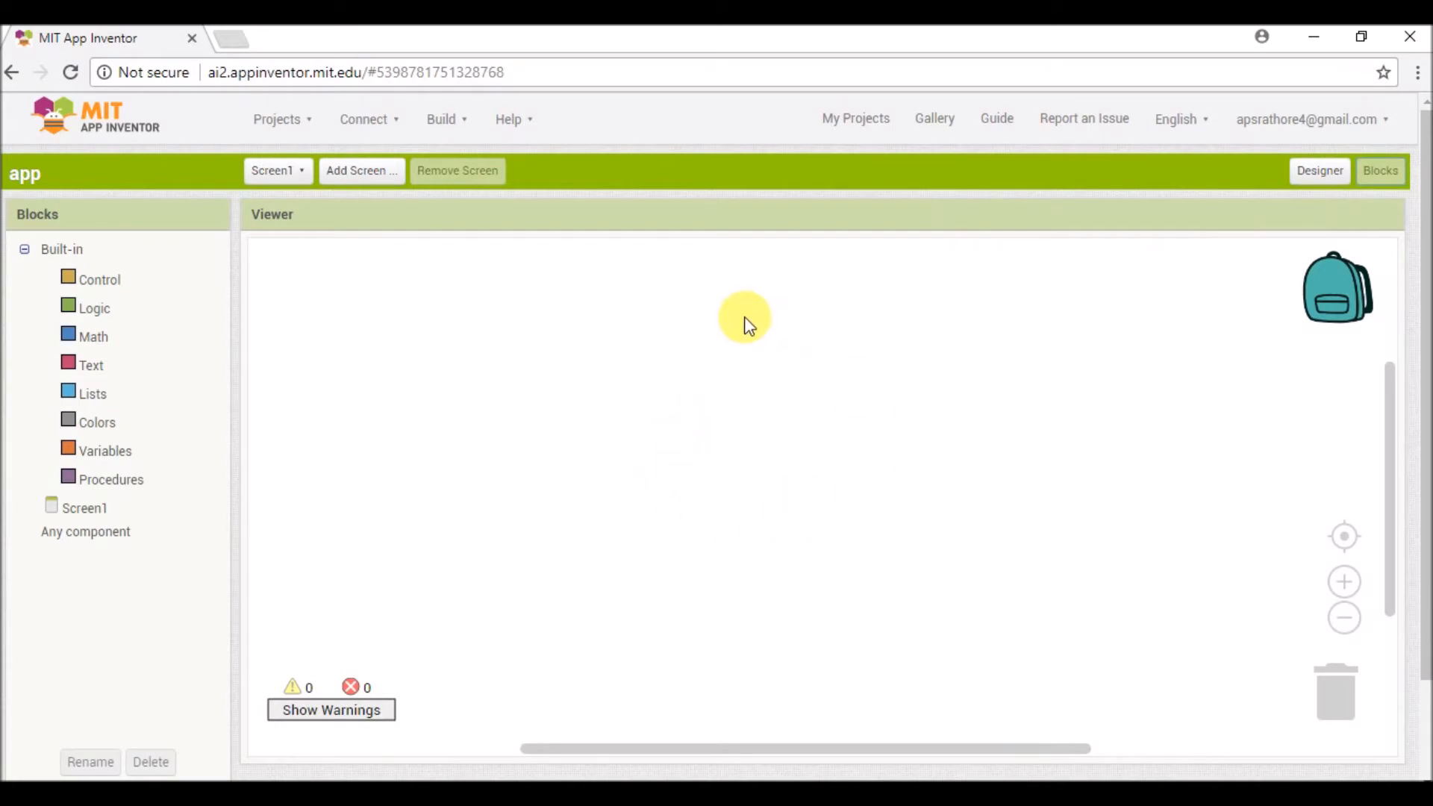
{"action": "left_click", "coordinate": [1319, 170]}
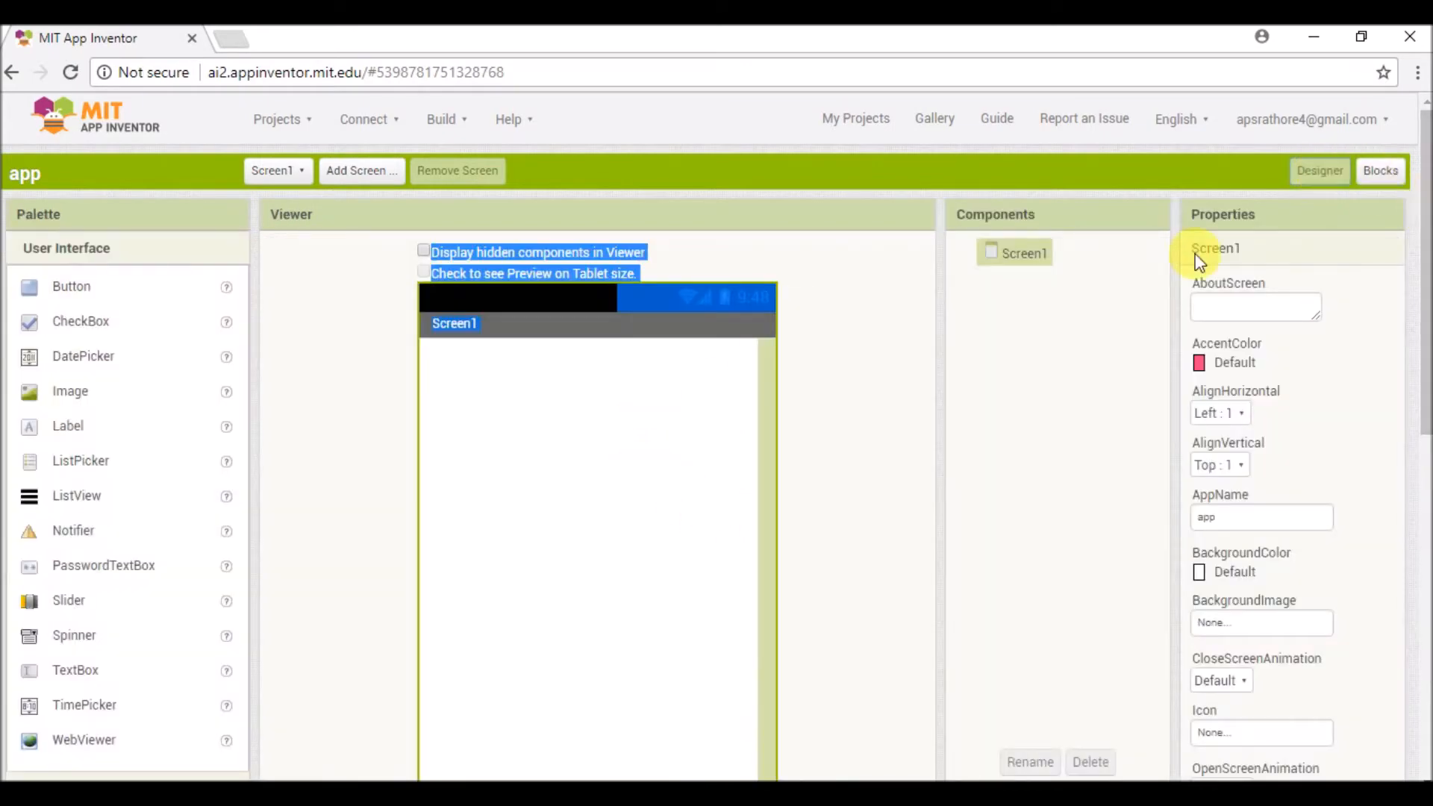
{"action": "left_click", "coordinate": [924, 351]}
{"action": "scroll", "coordinate": [923, 351], "scroll_direction": "down", "scroll_amount": 1}
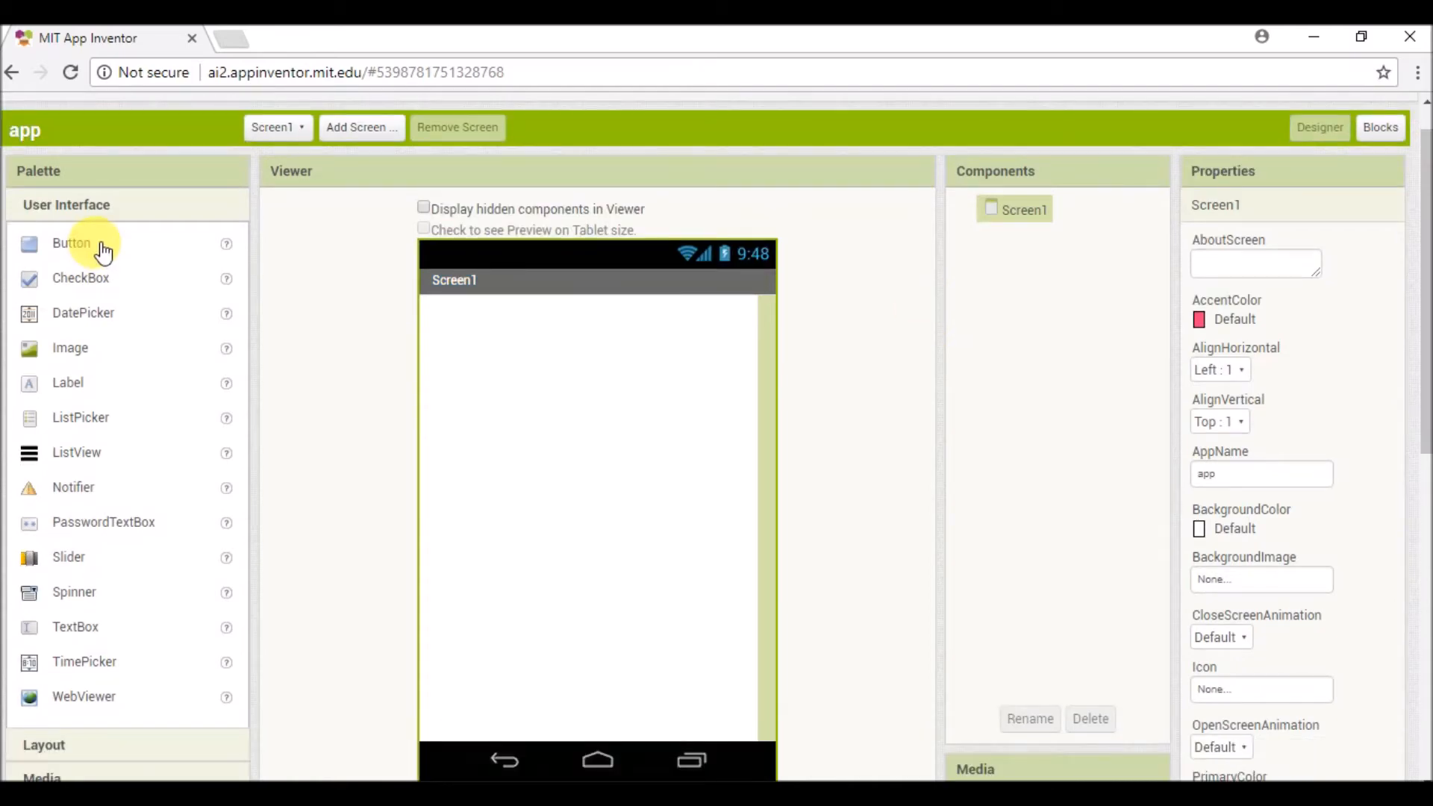
{"action": "left_click_drag", "start_coordinate": [101, 246], "coordinate": [464, 345]}
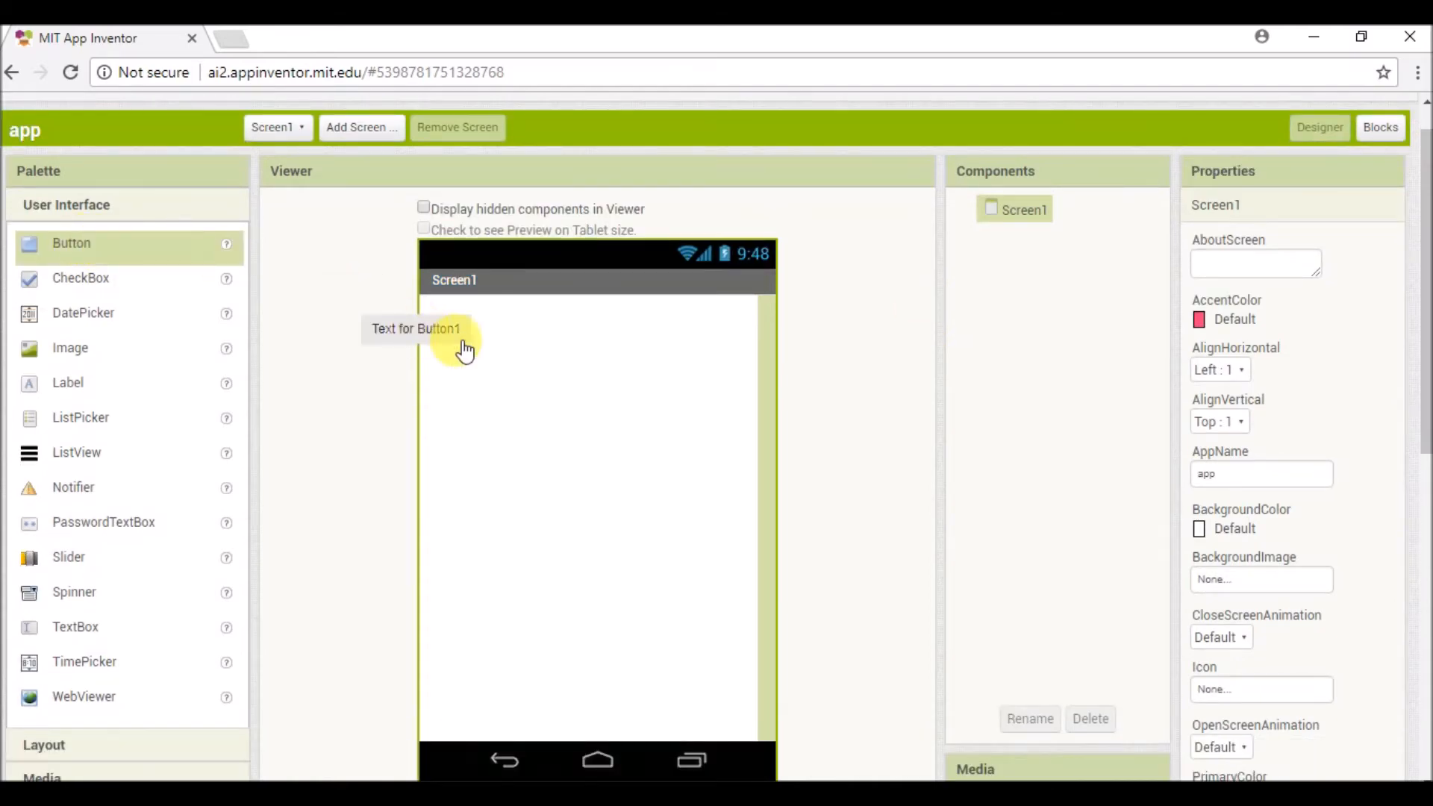
{"action": "left_click_drag", "start_coordinate": [464, 345], "coordinate": [589, 453]}
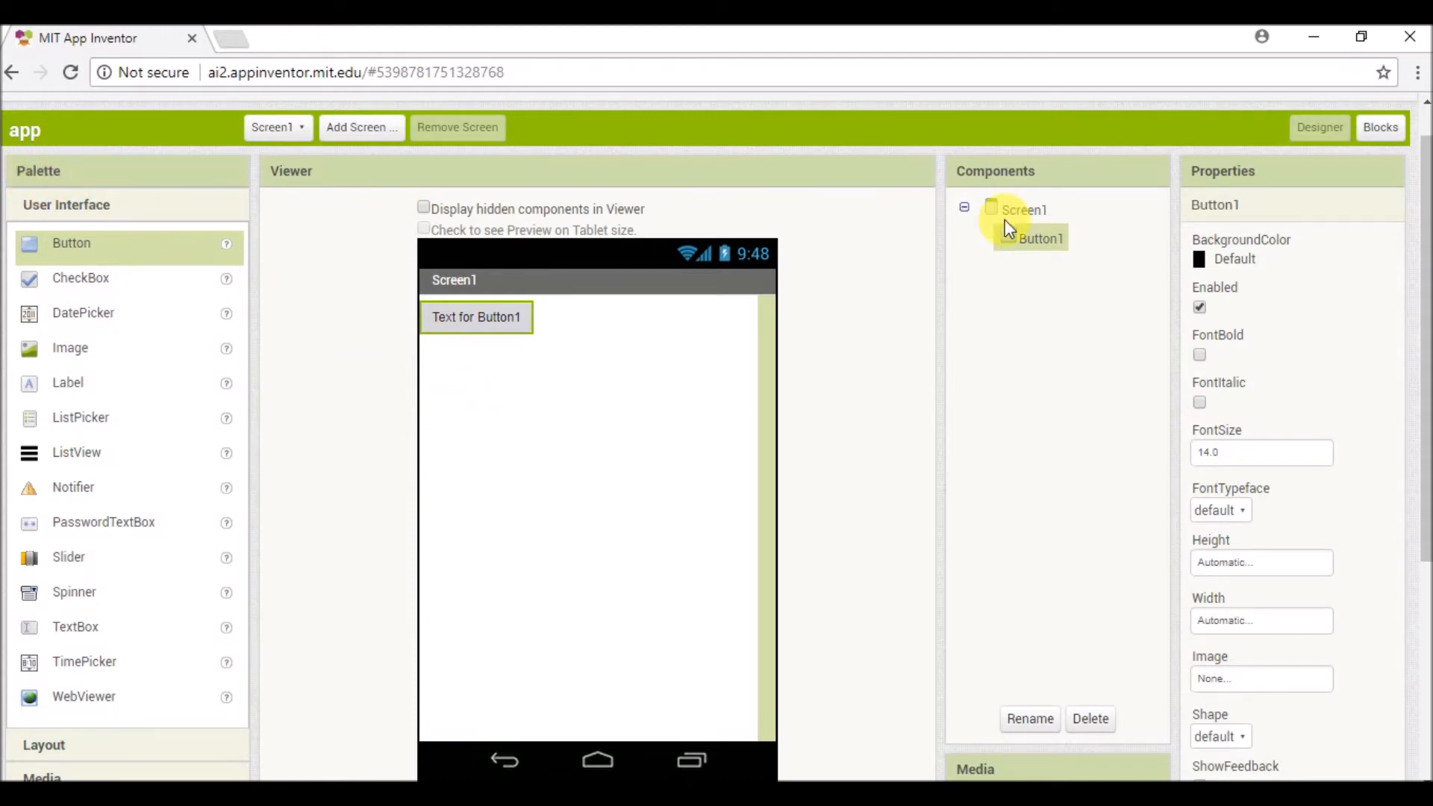
{"action": "left_click_drag", "start_coordinate": [1424, 202], "coordinate": [1423, 414]}
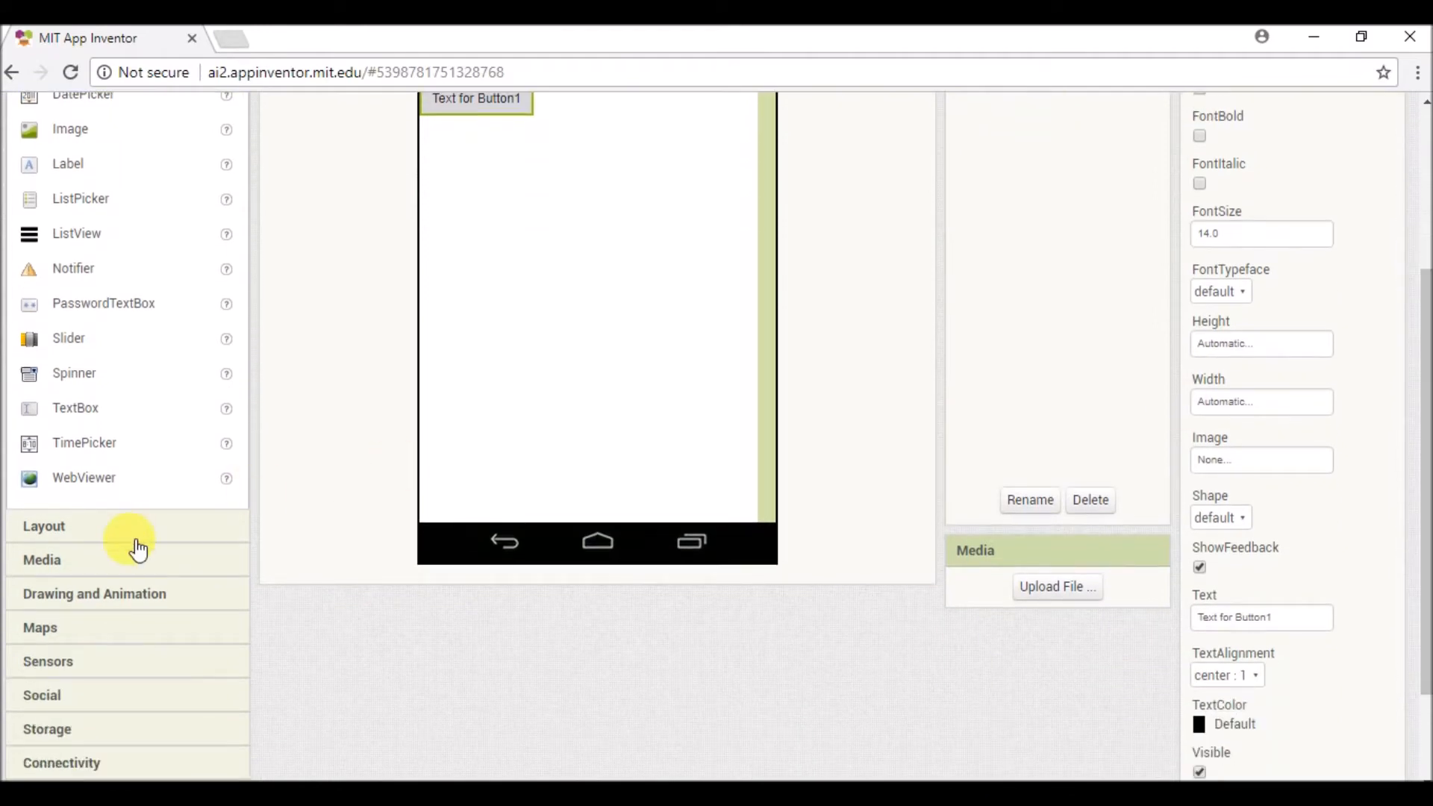
- Browse the Layout, Media and Drawing and Animation palette categories
{"action": "left_click", "coordinate": [146, 526]}
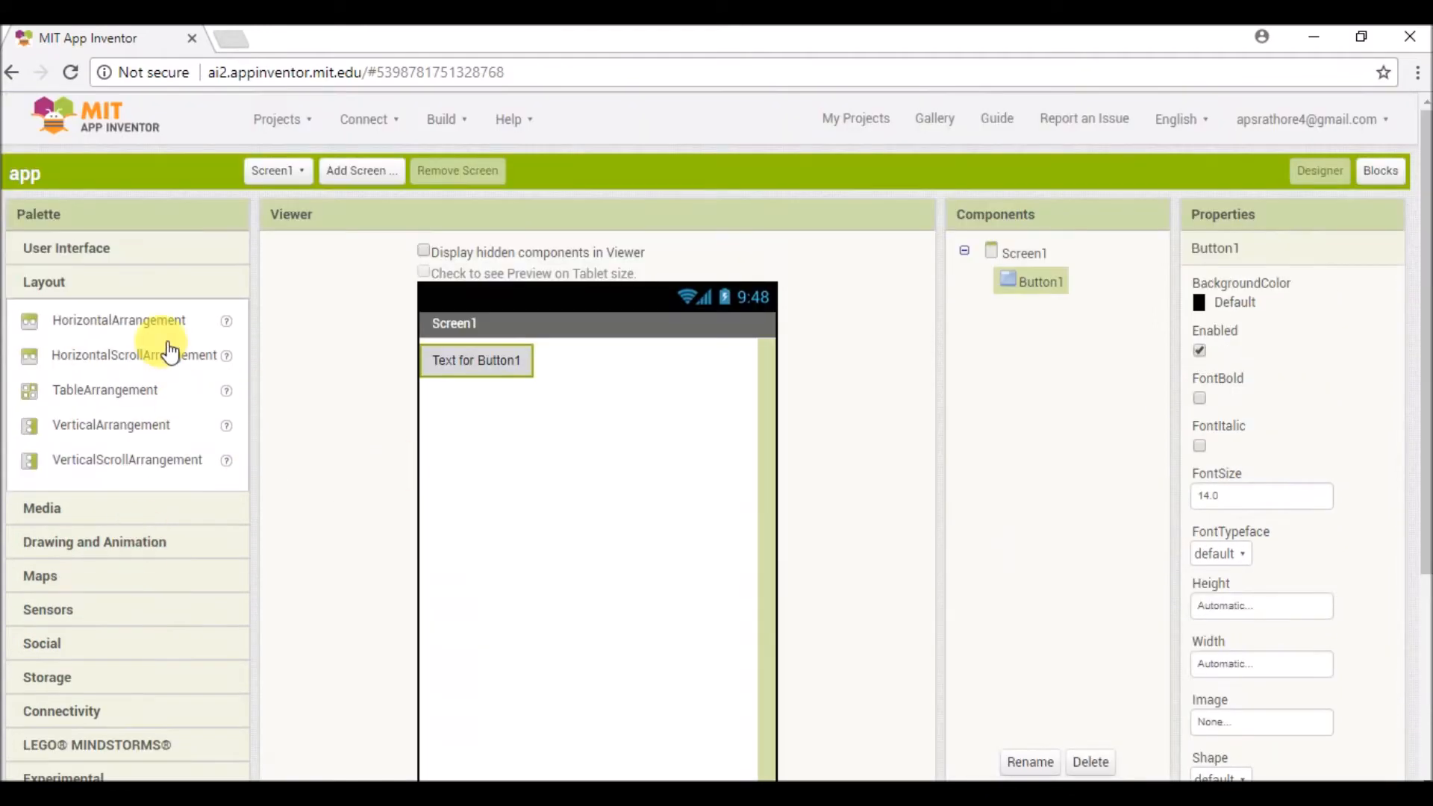
{"action": "left_click", "coordinate": [74, 517]}
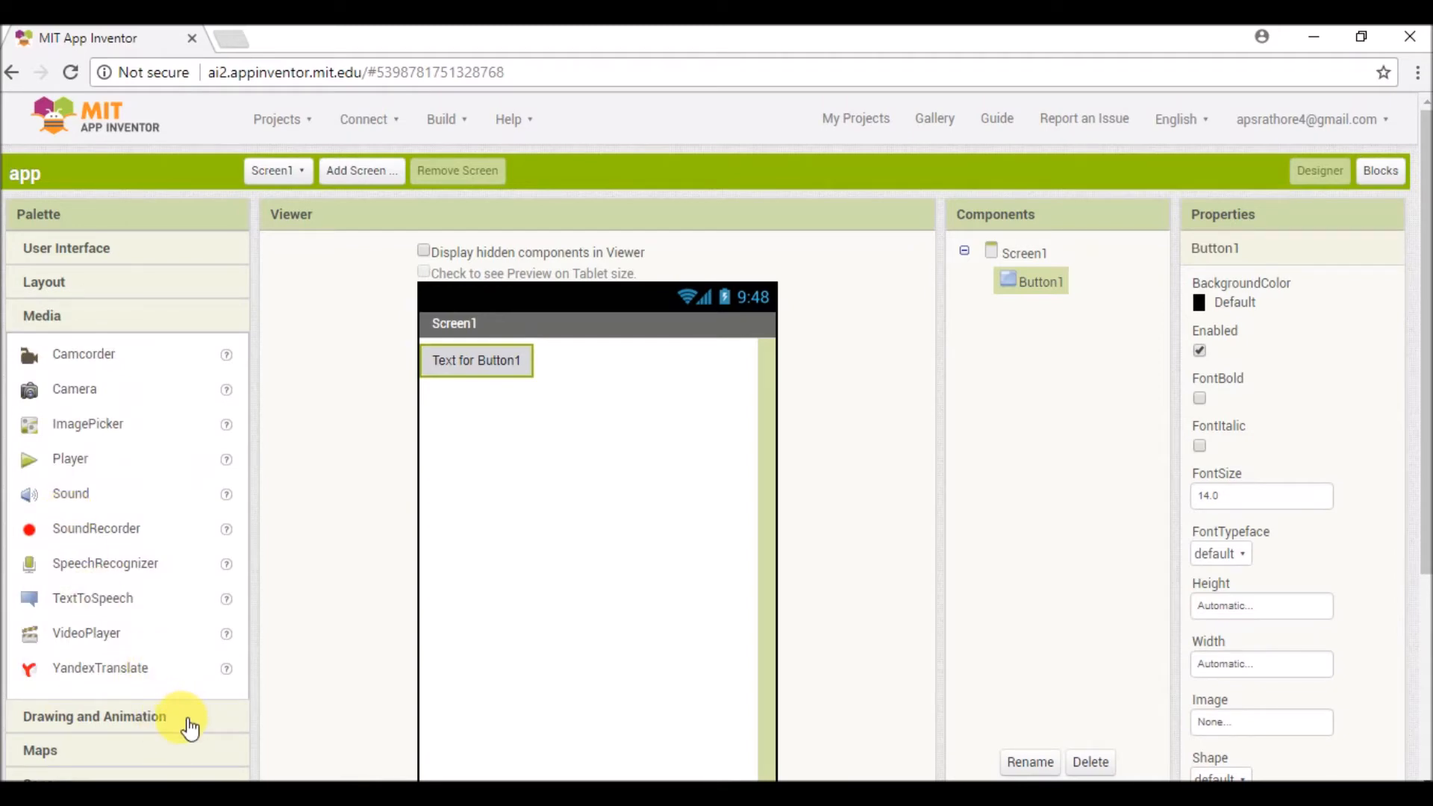
{"action": "left_click", "coordinate": [190, 725]}
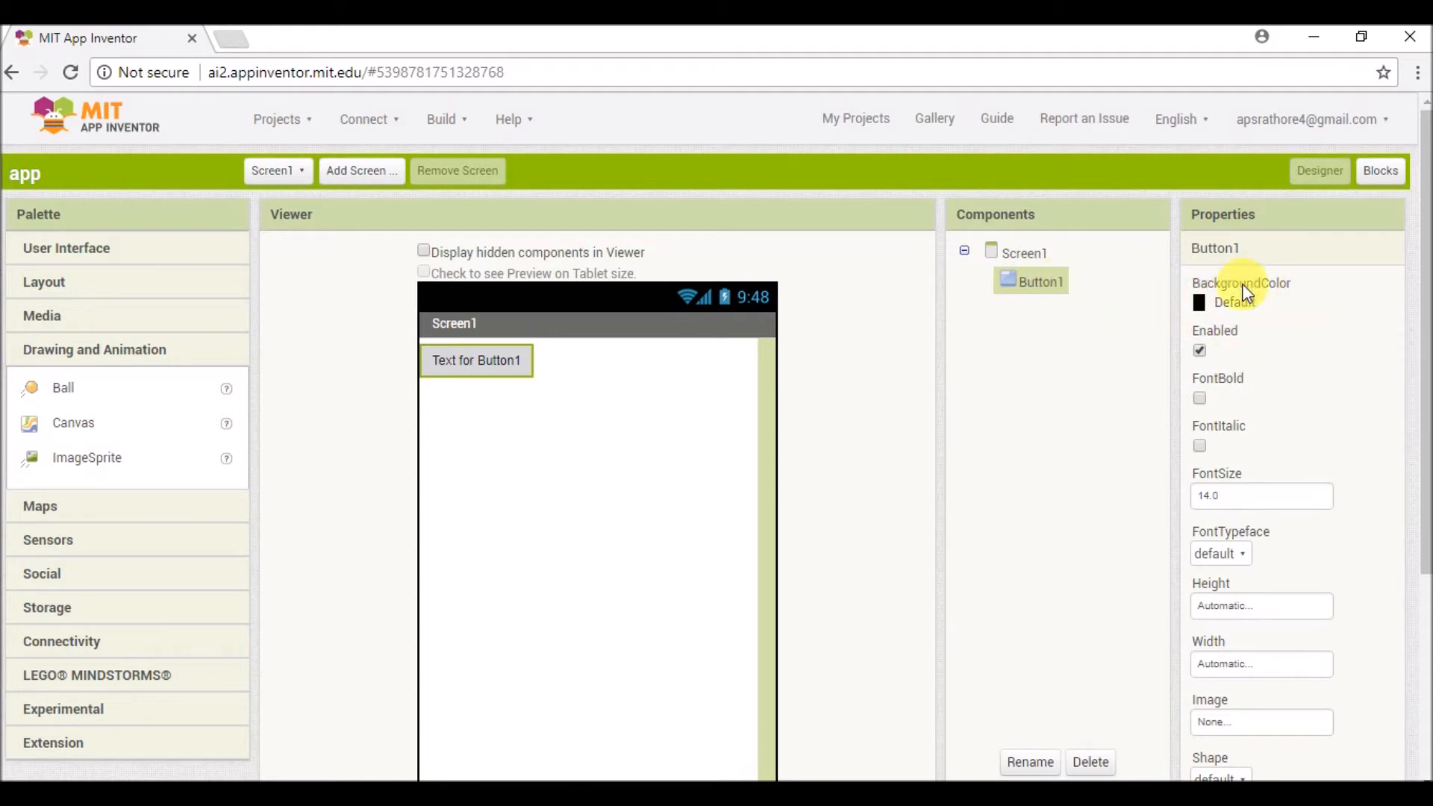
{"action": "left_click_drag", "start_coordinate": [1424, 280], "coordinate": [1424, 336]}
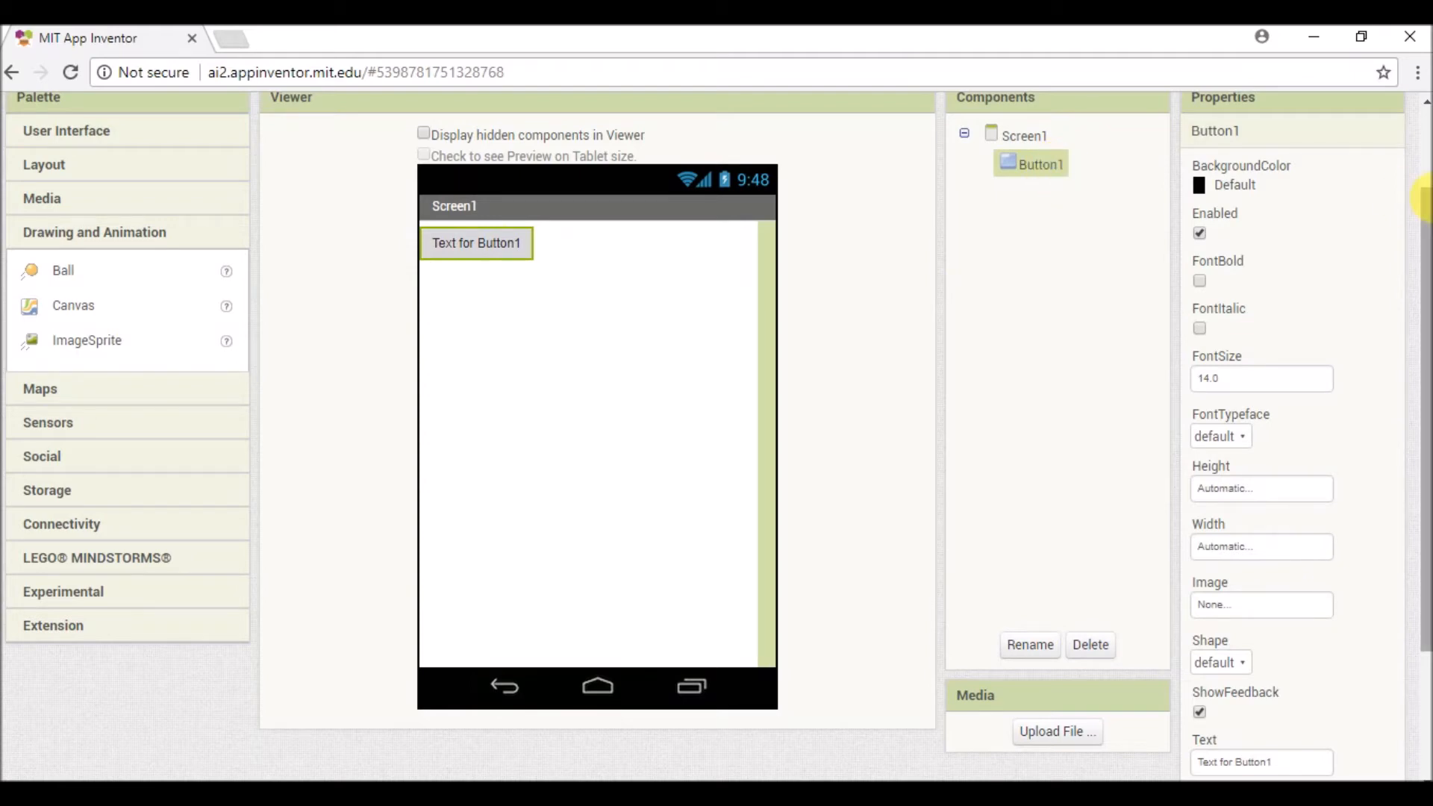
{"action": "left_click_drag", "start_coordinate": [1422, 203], "coordinate": [1422, 347]}
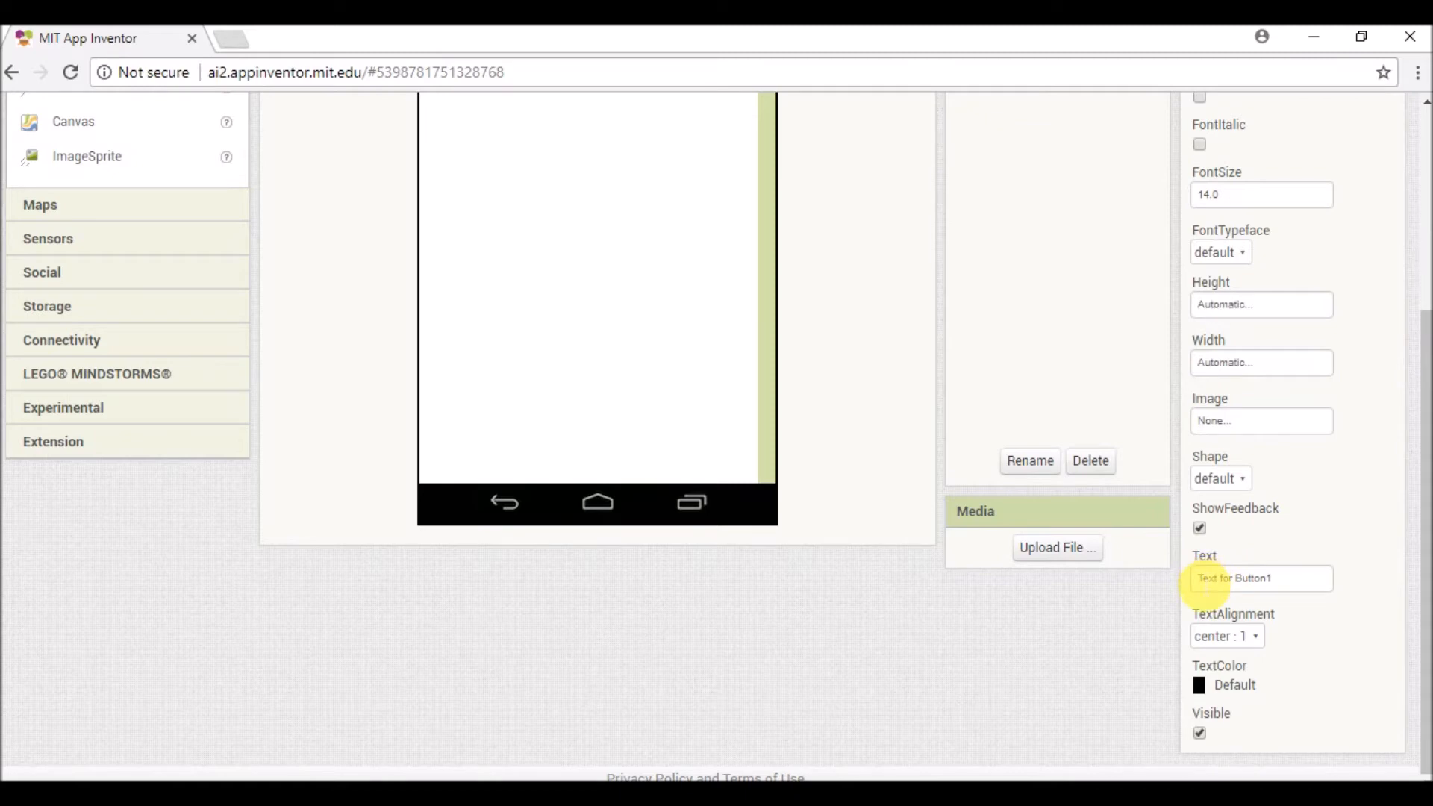
- Set Button1's text to 'HI' and its BackgroundColor to Red
{"action": "left_click_drag", "start_coordinate": [1195, 578], "coordinate": [1293, 583]}
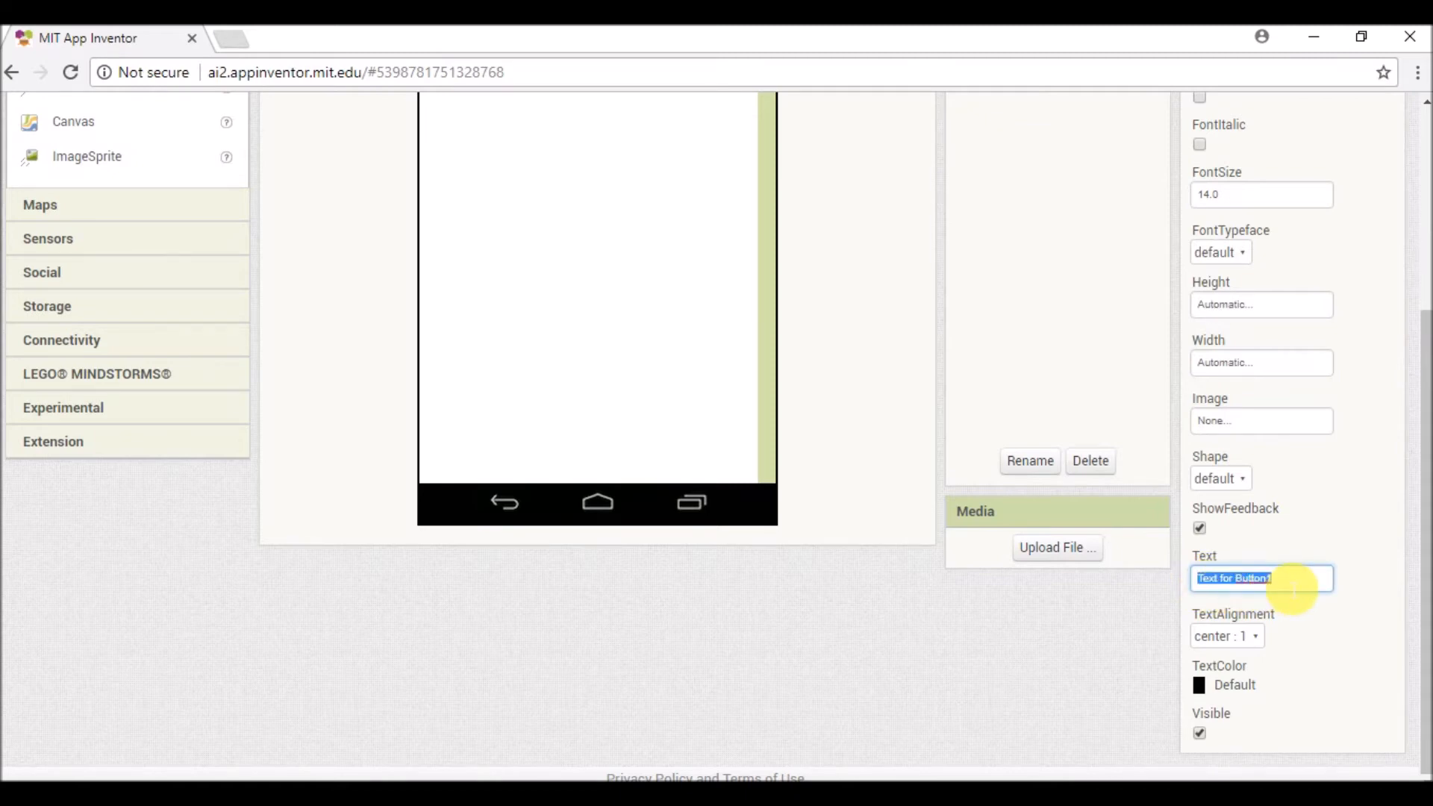
{"action": "key", "text": "BackSpace"}
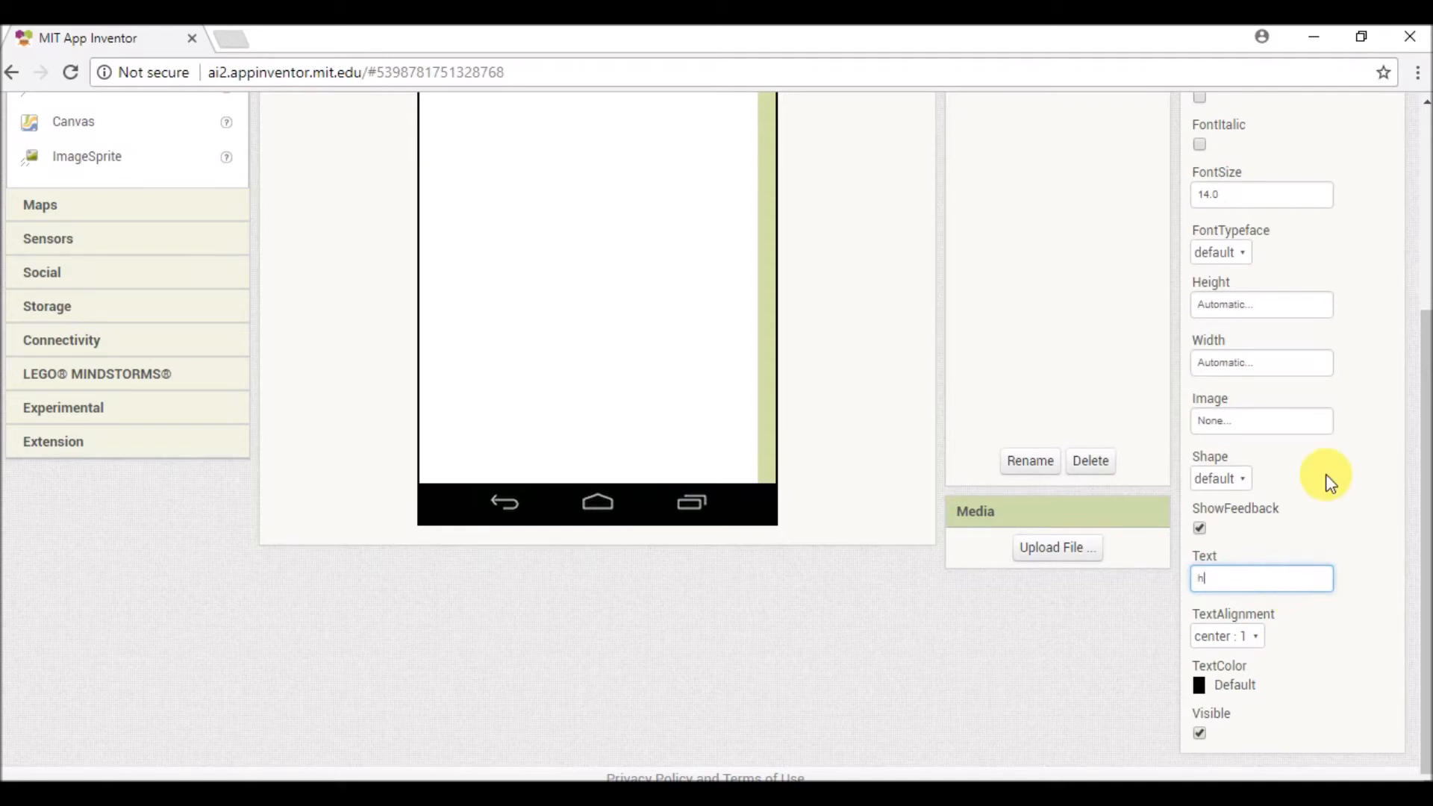
{"action": "type", "text": "HI"}
{"action": "left_click", "coordinate": [1388, 557]}
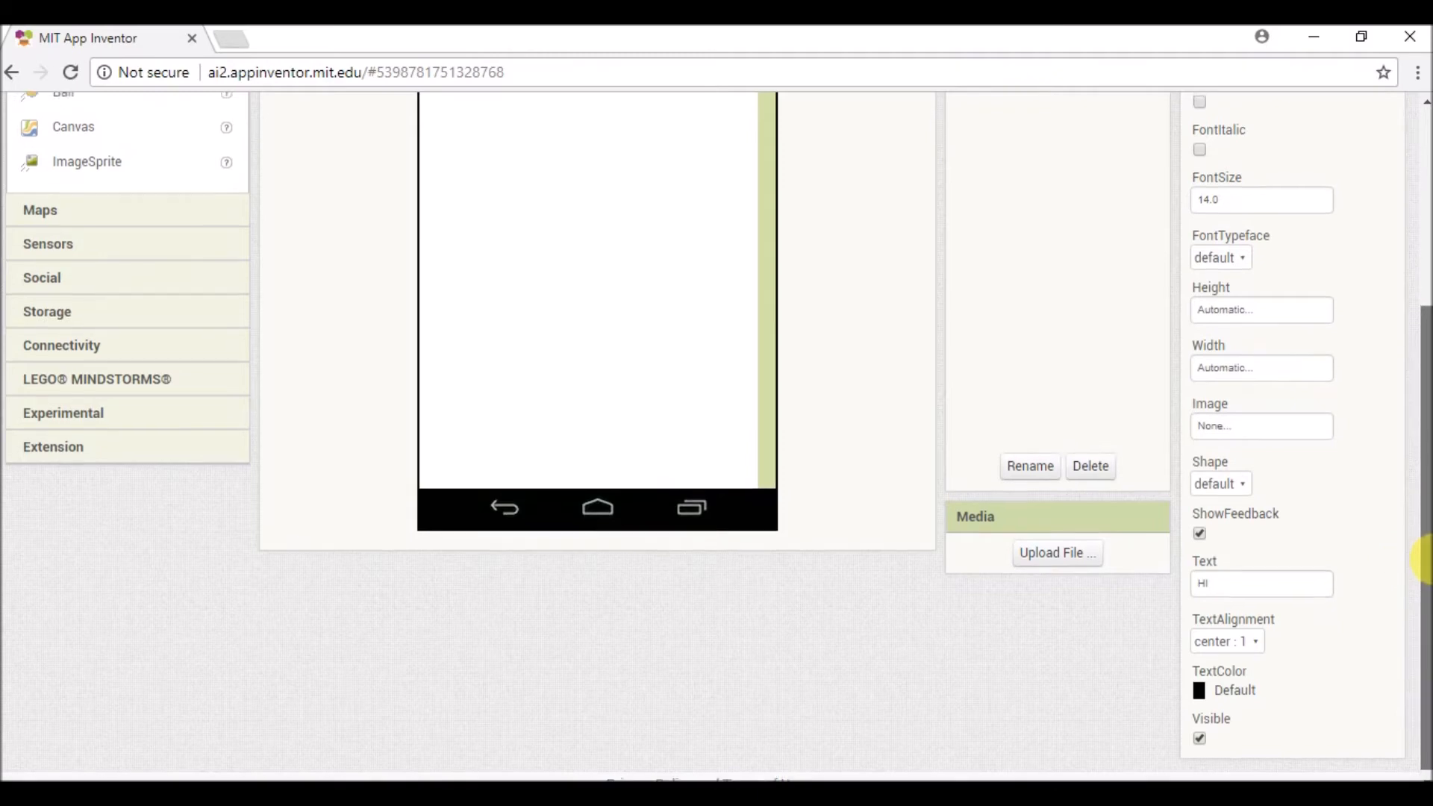
{"action": "scroll", "coordinate": [1388, 557], "scroll_direction": "up", "scroll_amount": 5}
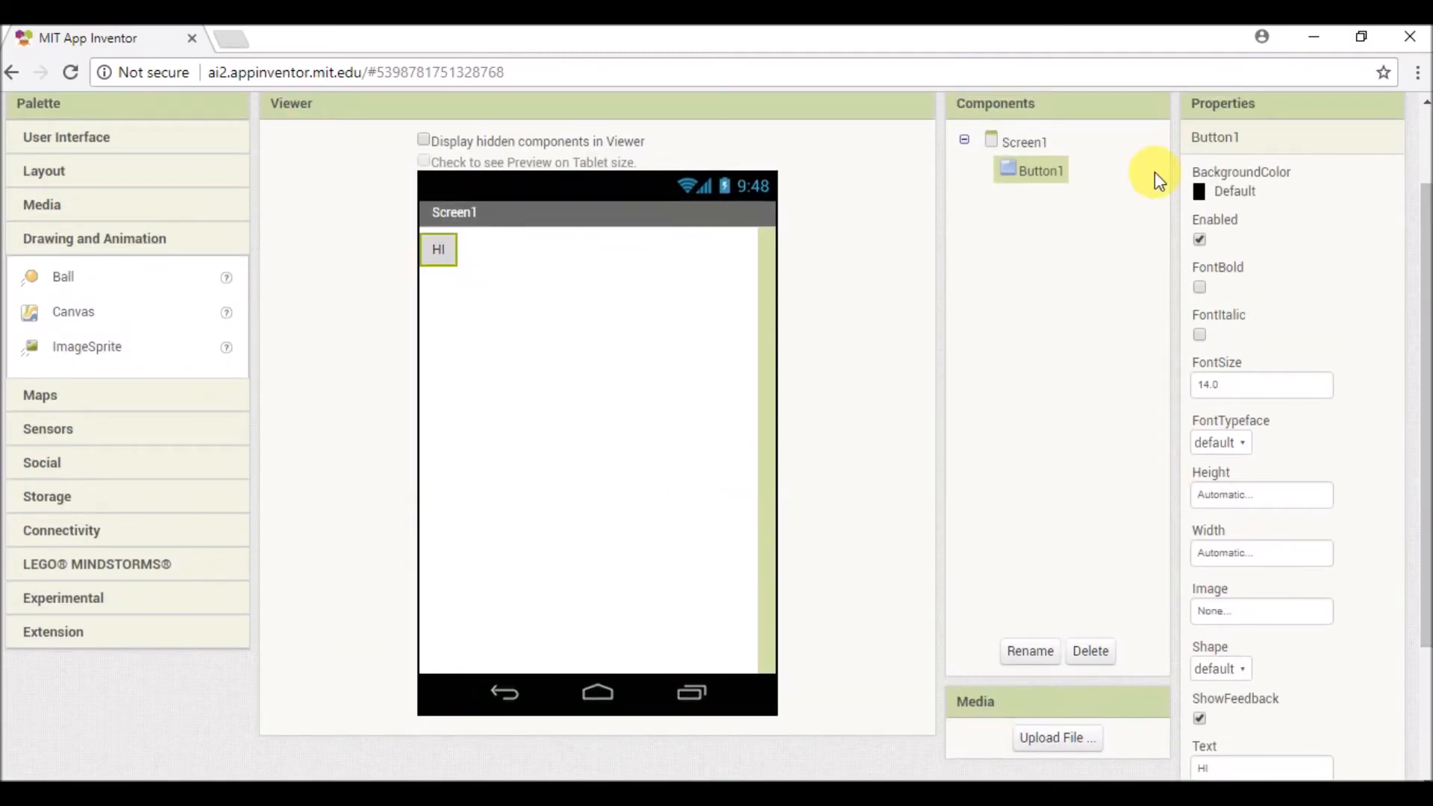
{"action": "left_click", "coordinate": [1236, 200]}
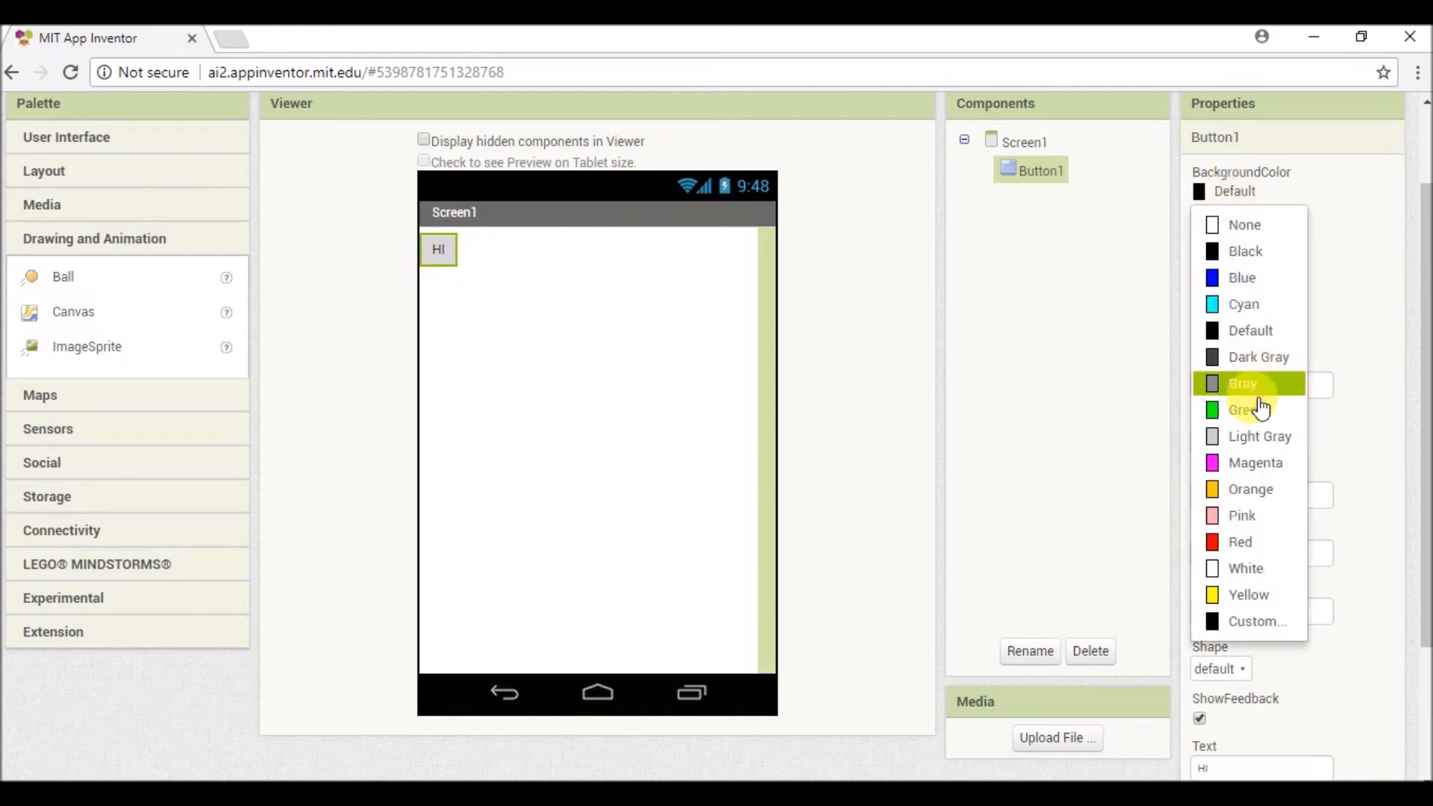
{"action": "left_click", "coordinate": [1252, 546]}
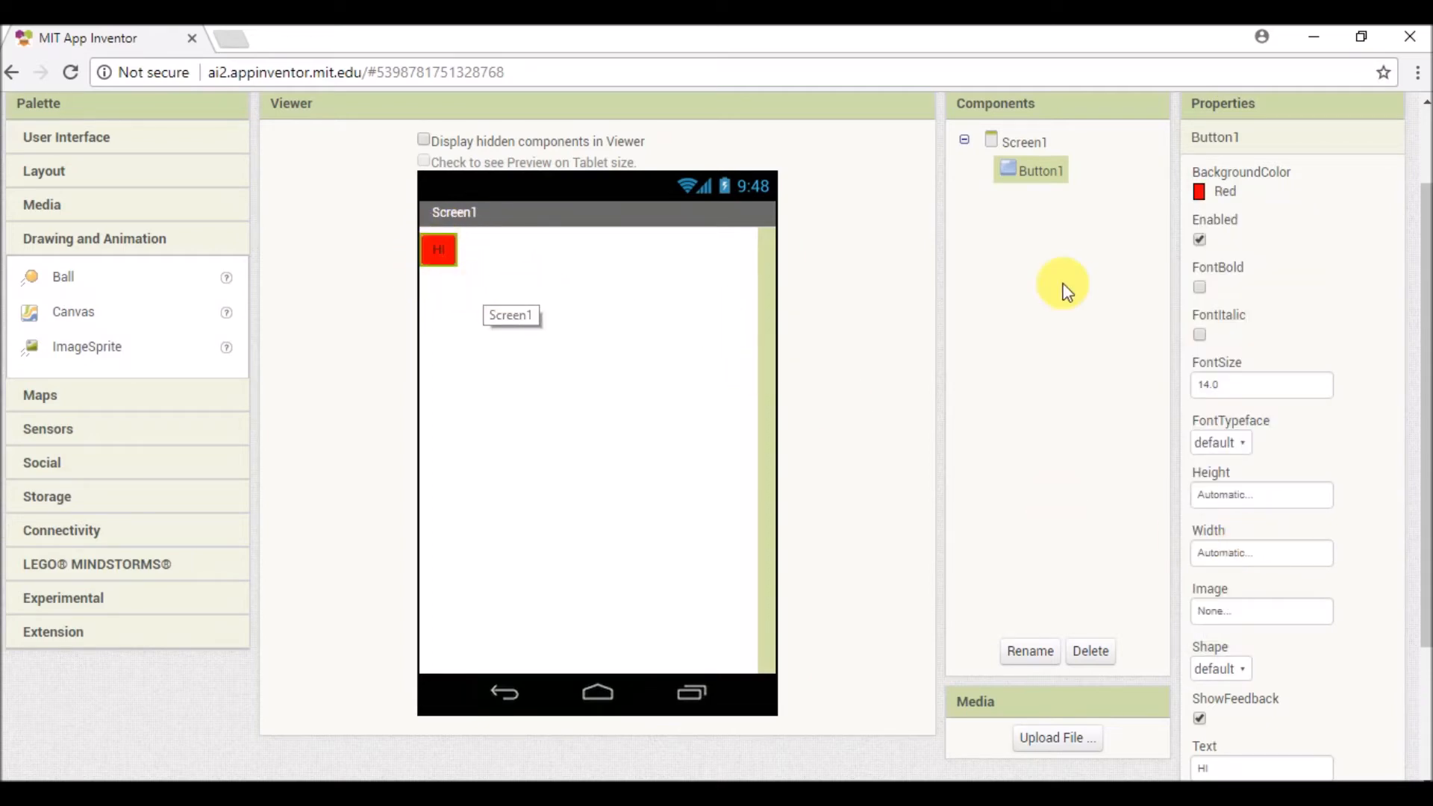
- Make Button1's text bold with font size 20
{"action": "left_click", "coordinate": [1200, 289]}
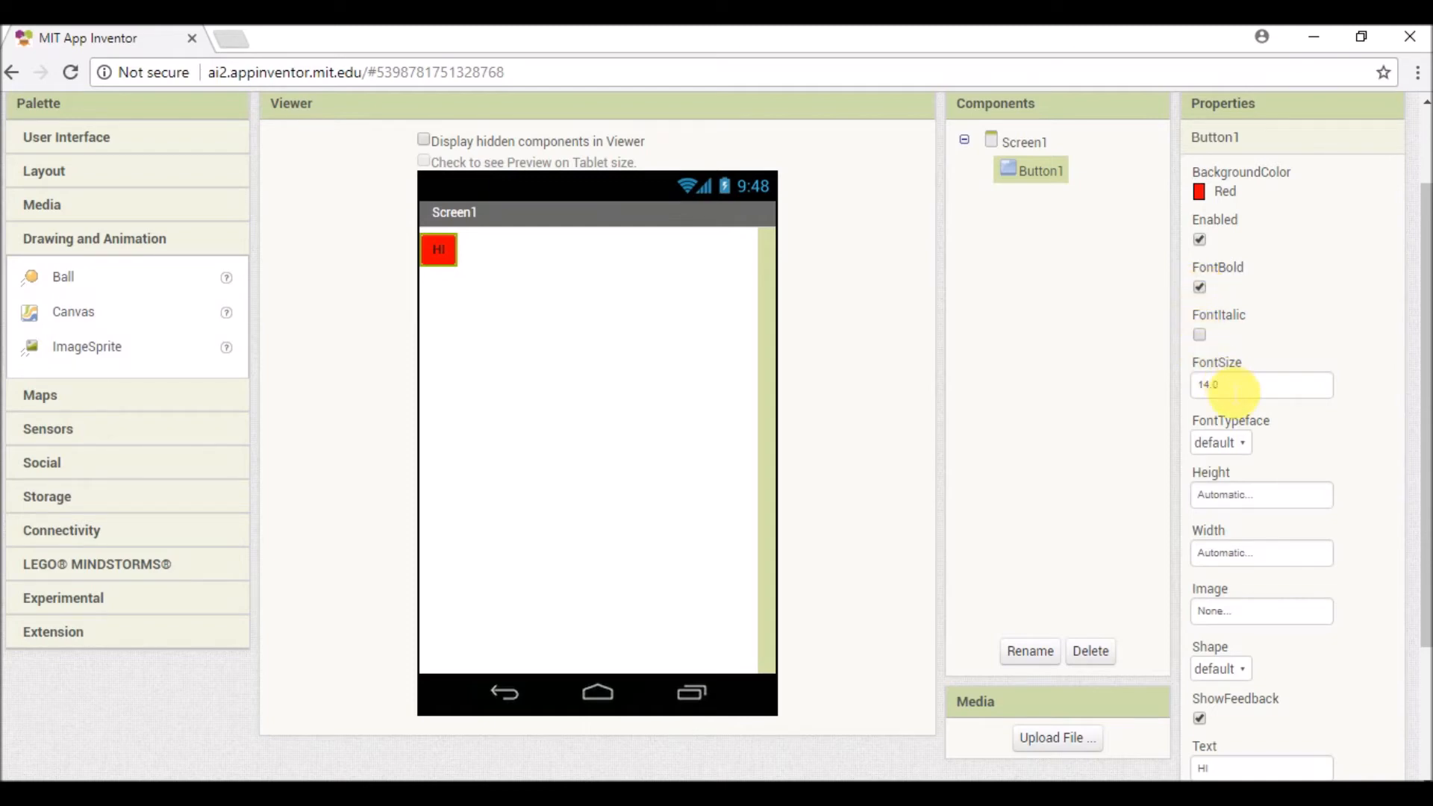
{"action": "double_click", "coordinate": [1231, 386]}
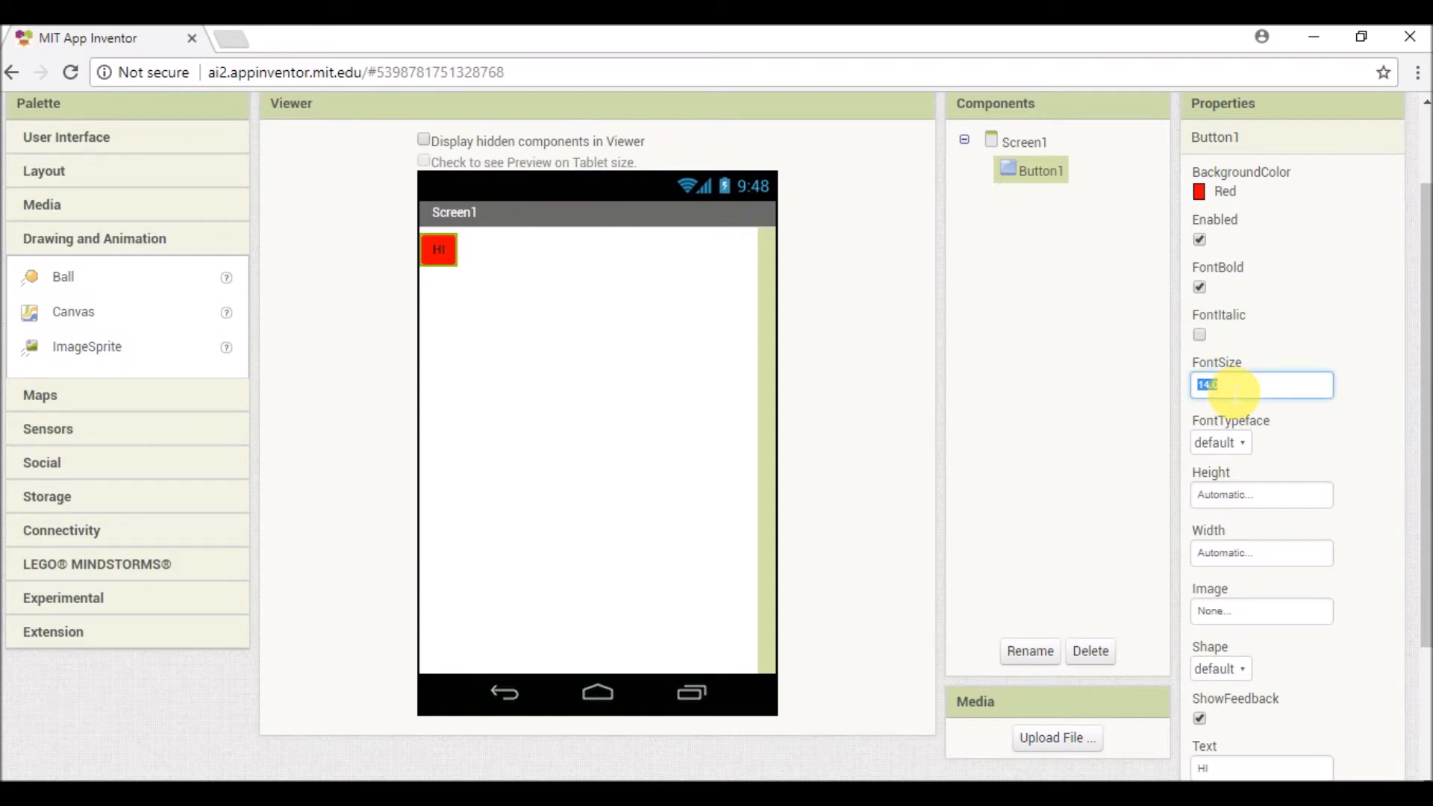
{"action": "type", "text": "20"}
{"action": "left_click", "coordinate": [1348, 296]}
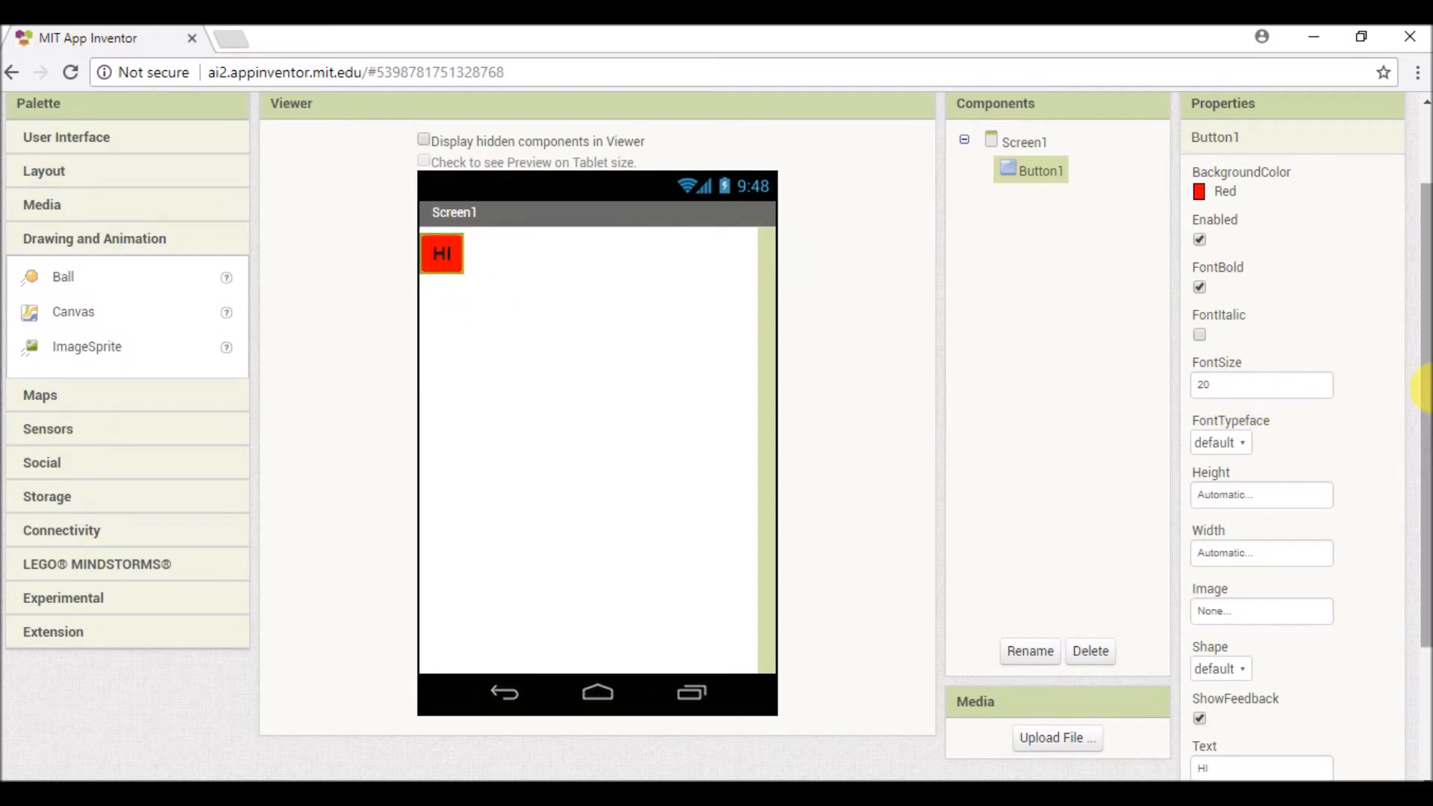
{"action": "left_click_drag", "start_coordinate": [1424, 380], "coordinate": [1423, 425]}
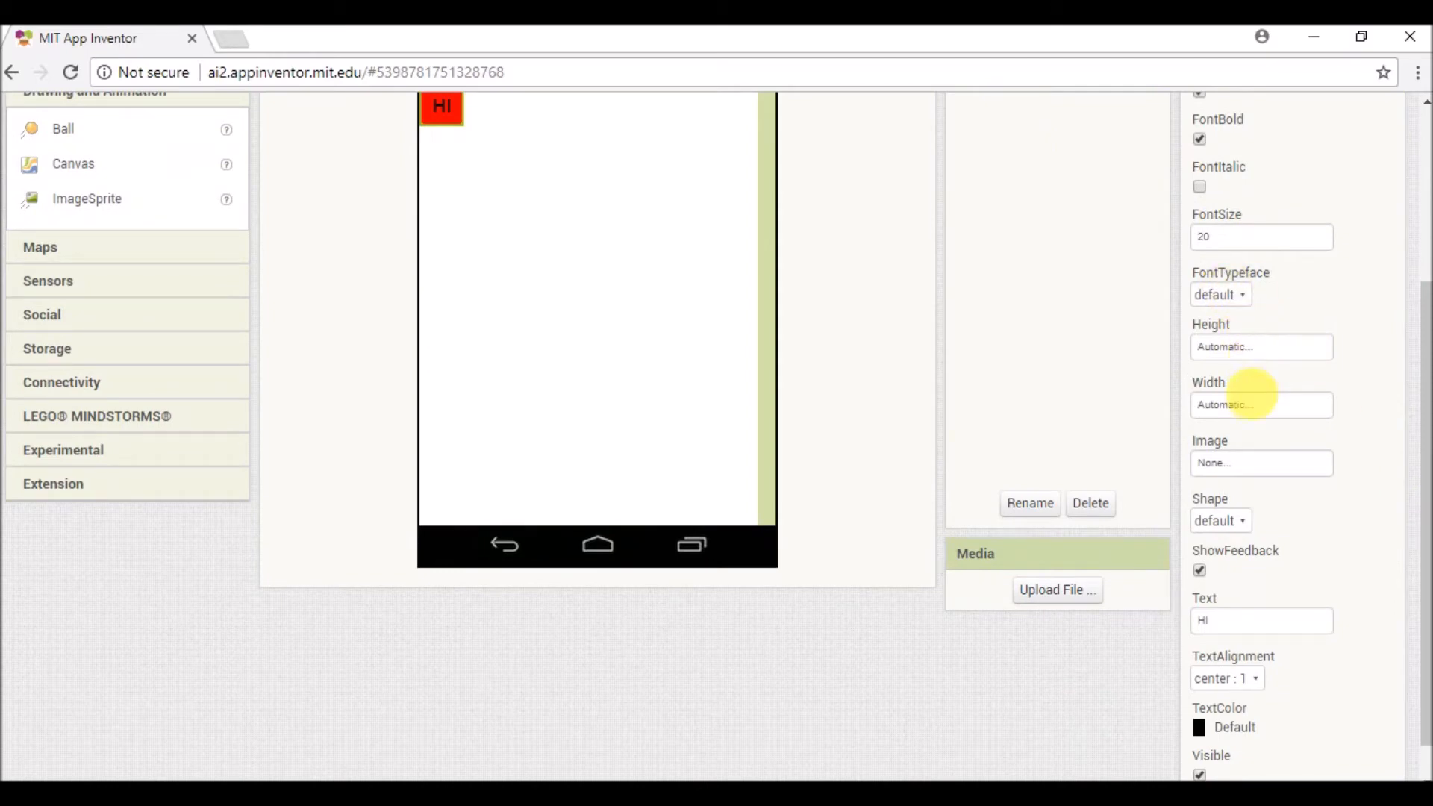
{"action": "left_click_drag", "start_coordinate": [1422, 437], "coordinate": [1422, 314]}
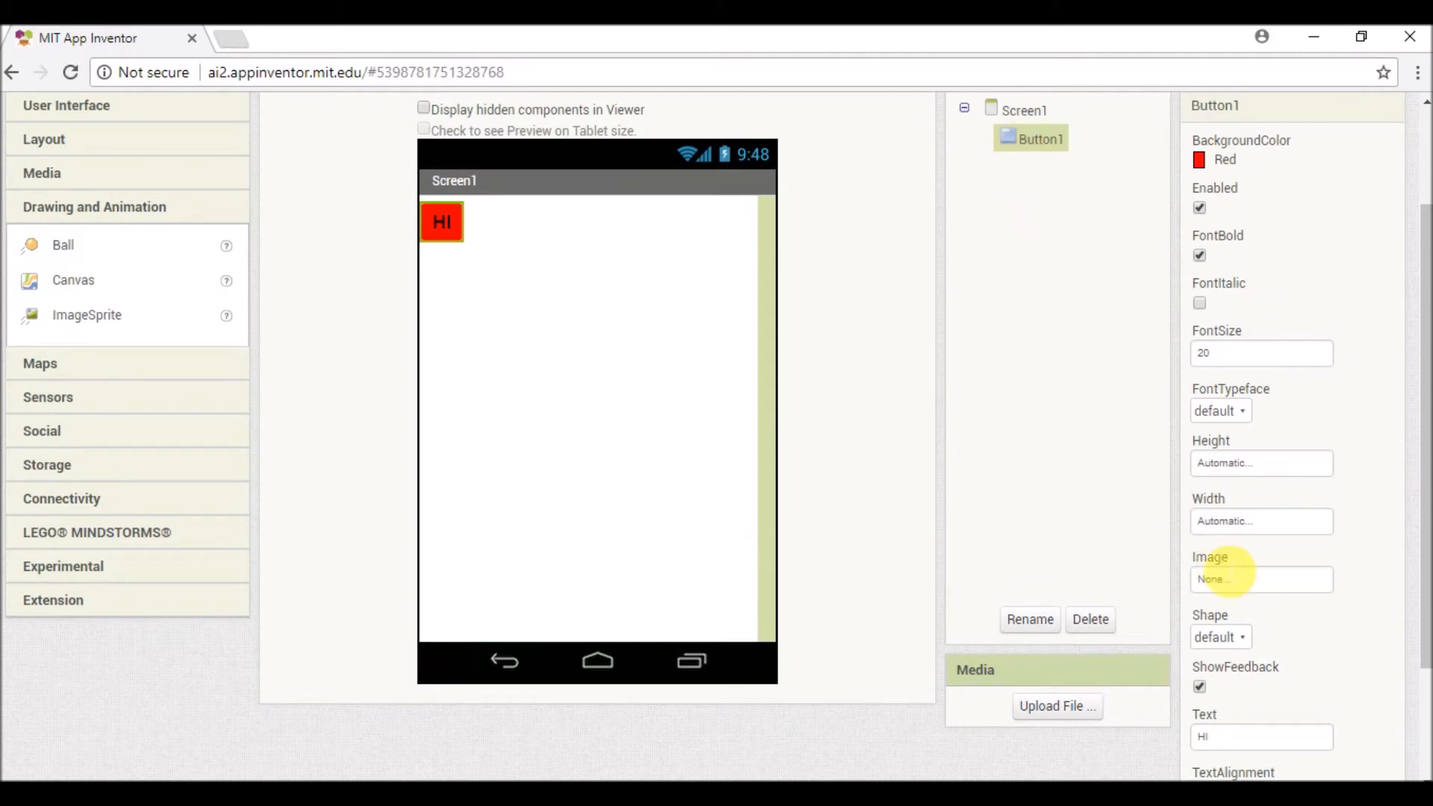
{"action": "left_click", "coordinate": [1250, 465]}
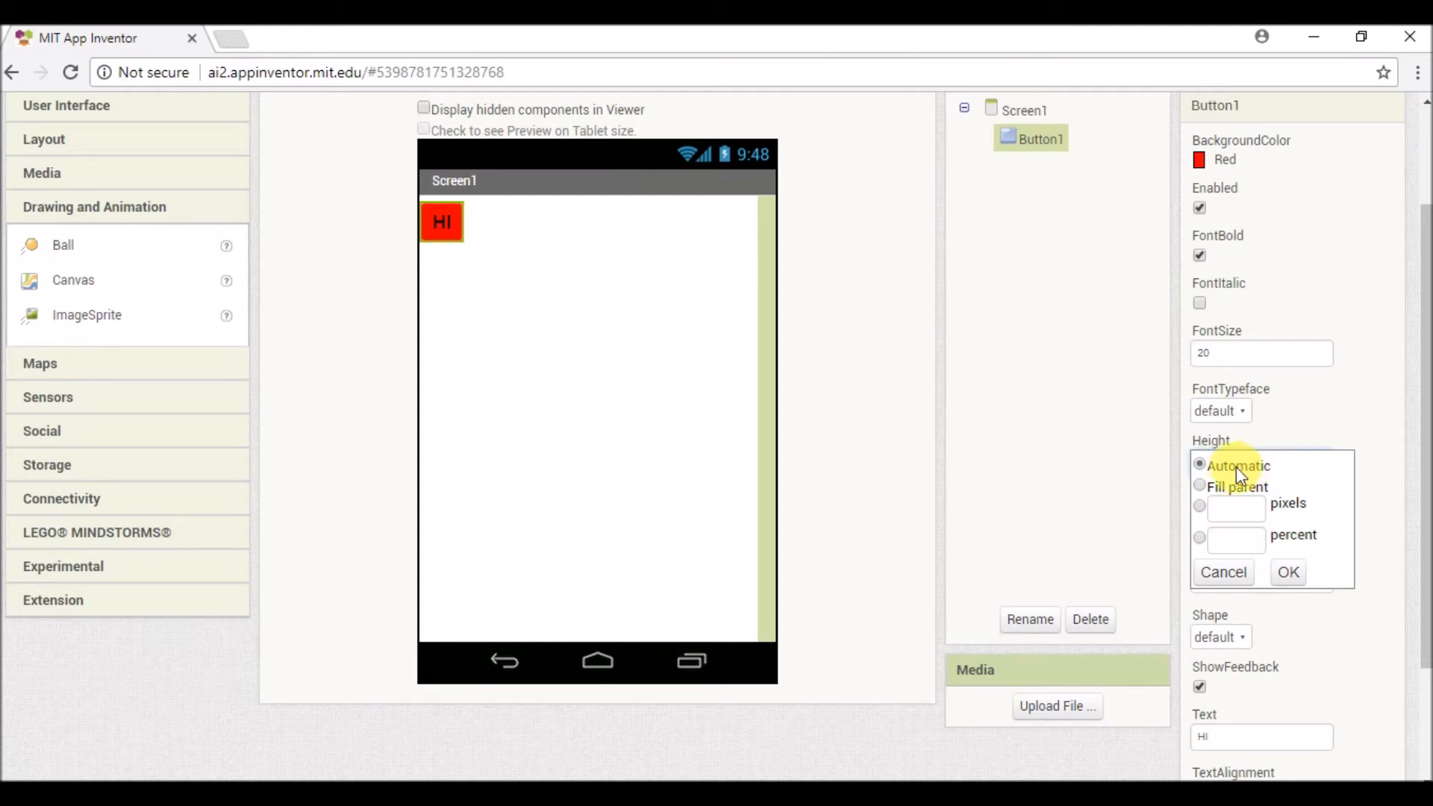
- Set Button1's Height and Width to Fill parent
{"action": "left_click", "coordinate": [1201, 487]}
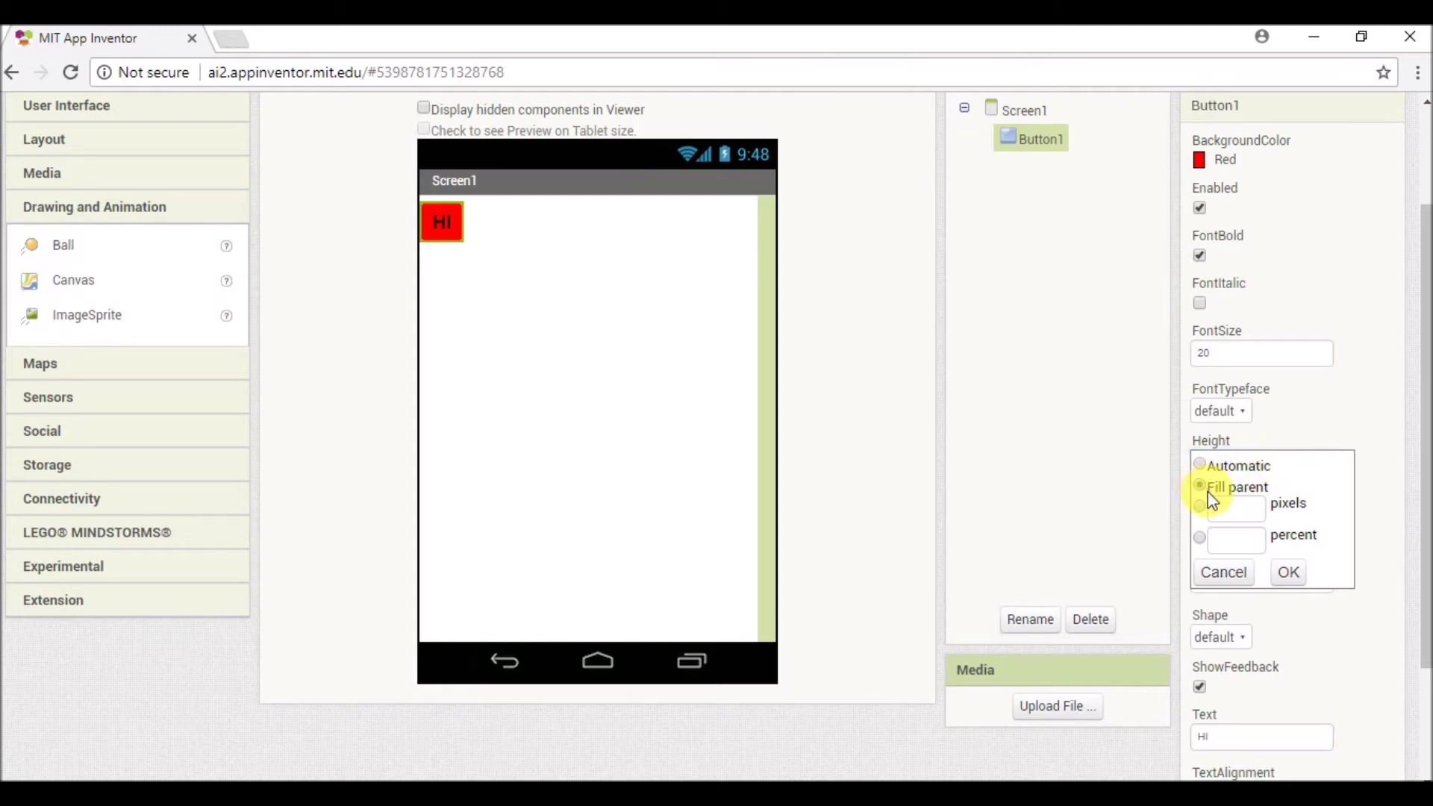
{"action": "left_click", "coordinate": [1290, 573]}
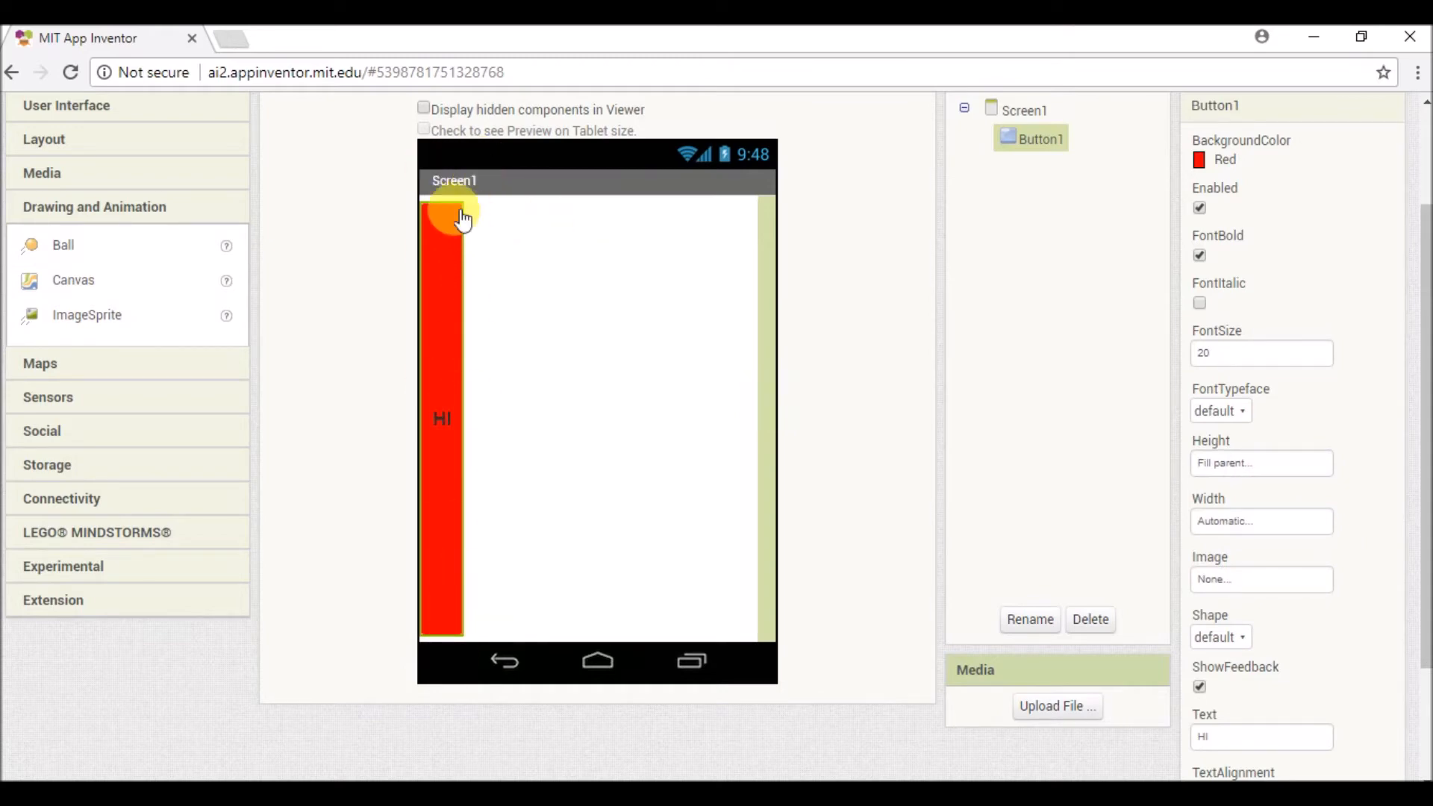
{"action": "left_click", "coordinate": [1261, 461]}
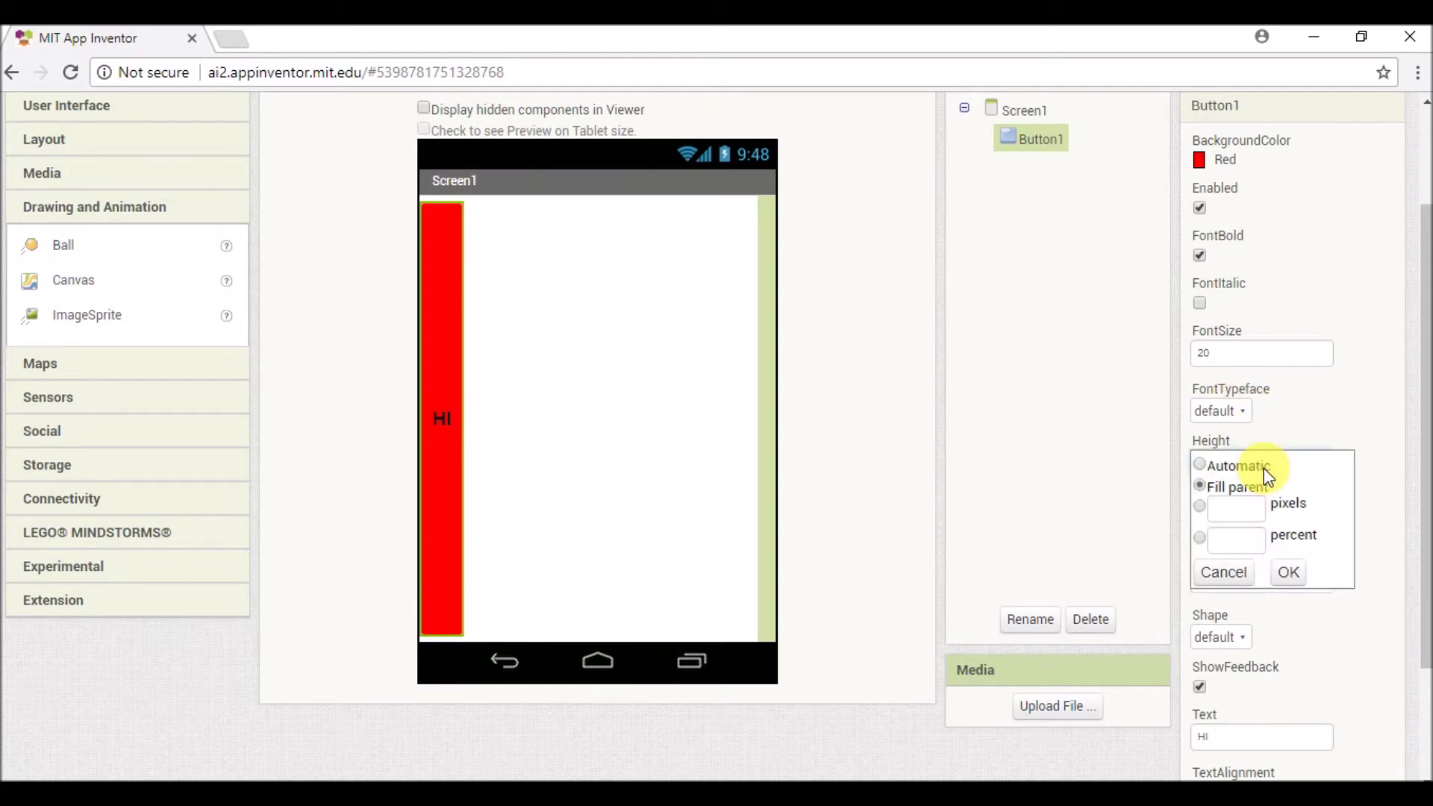
{"action": "left_click", "coordinate": [1293, 577]}
{"action": "left_click", "coordinate": [1217, 520]}
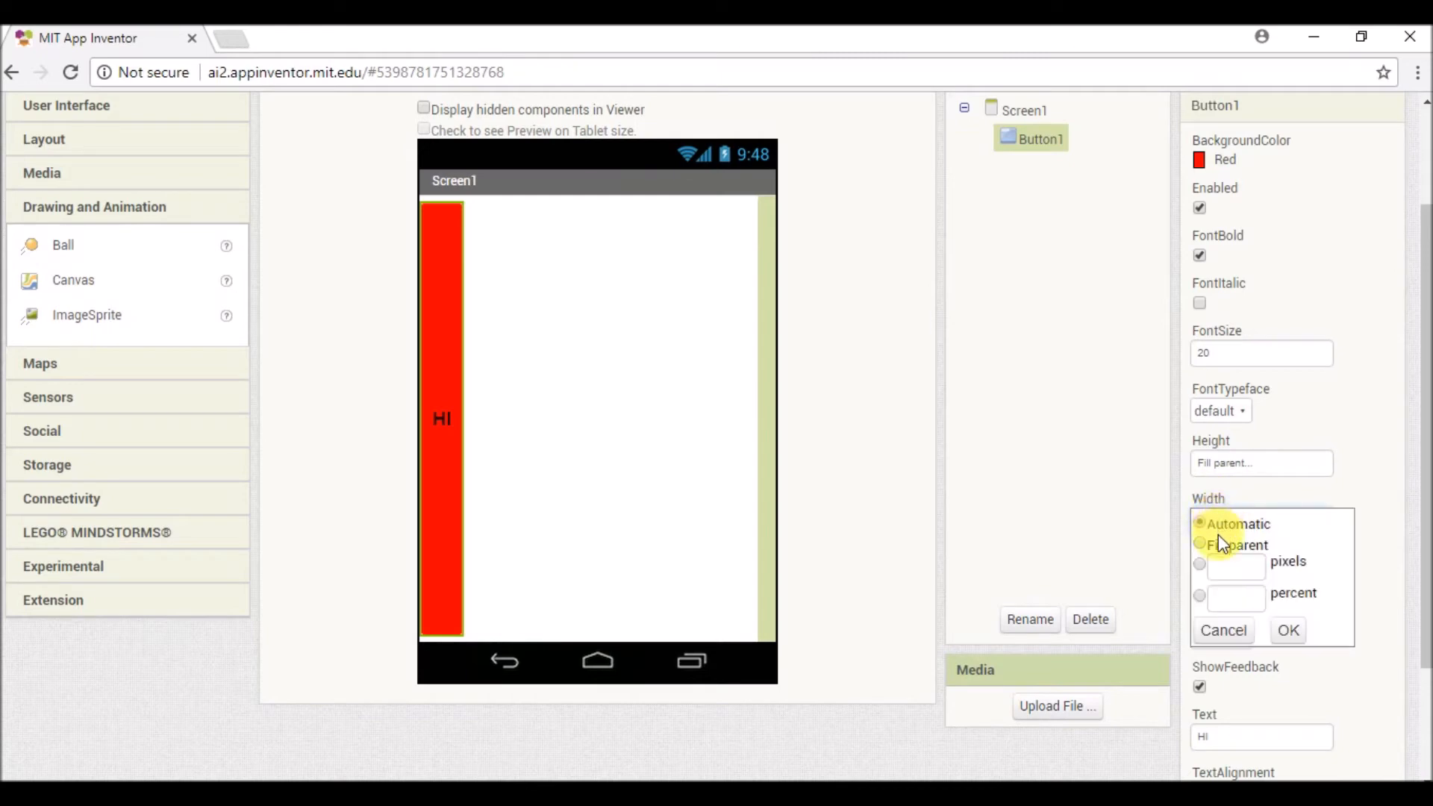
{"action": "left_click", "coordinate": [1201, 544]}
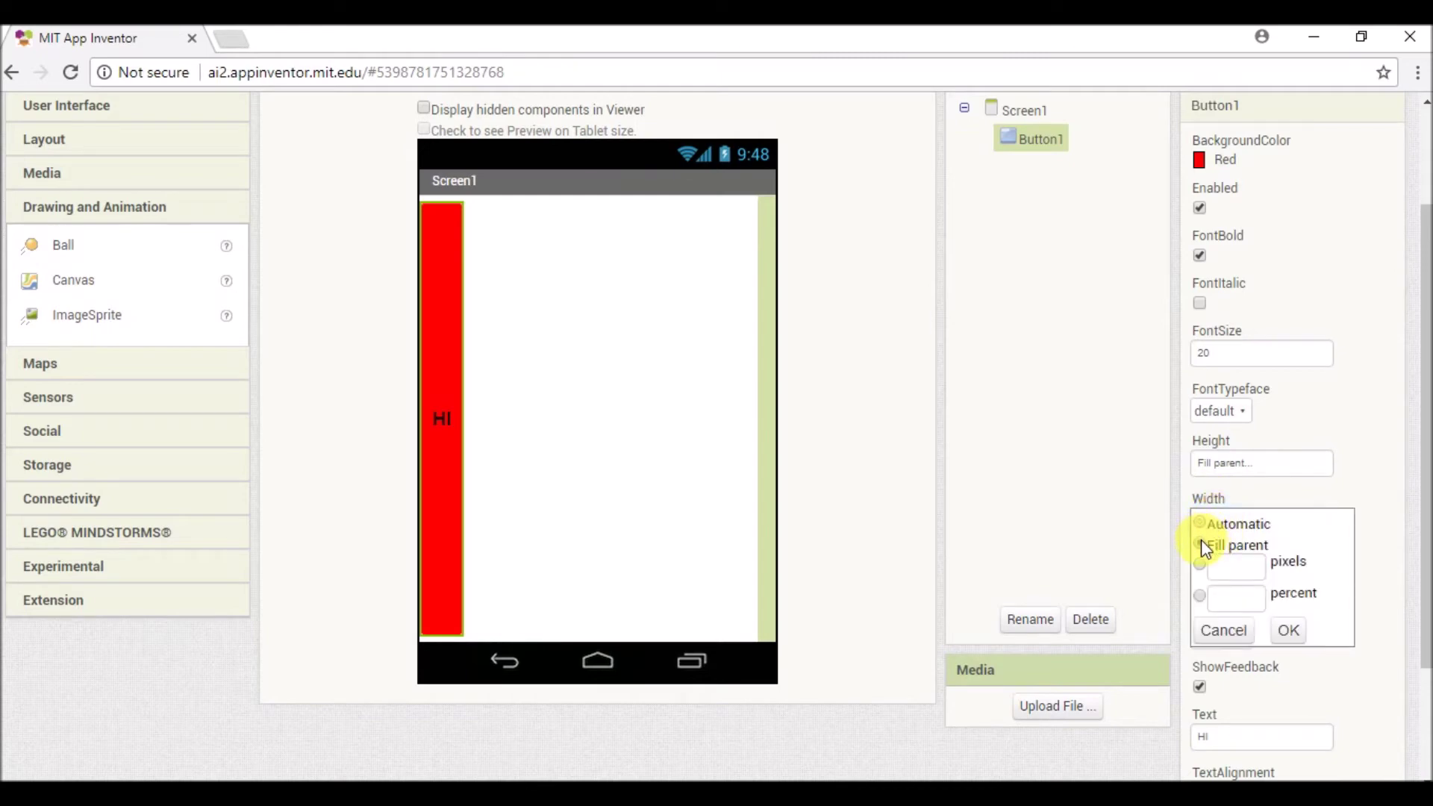
{"action": "left_click", "coordinate": [1289, 629]}
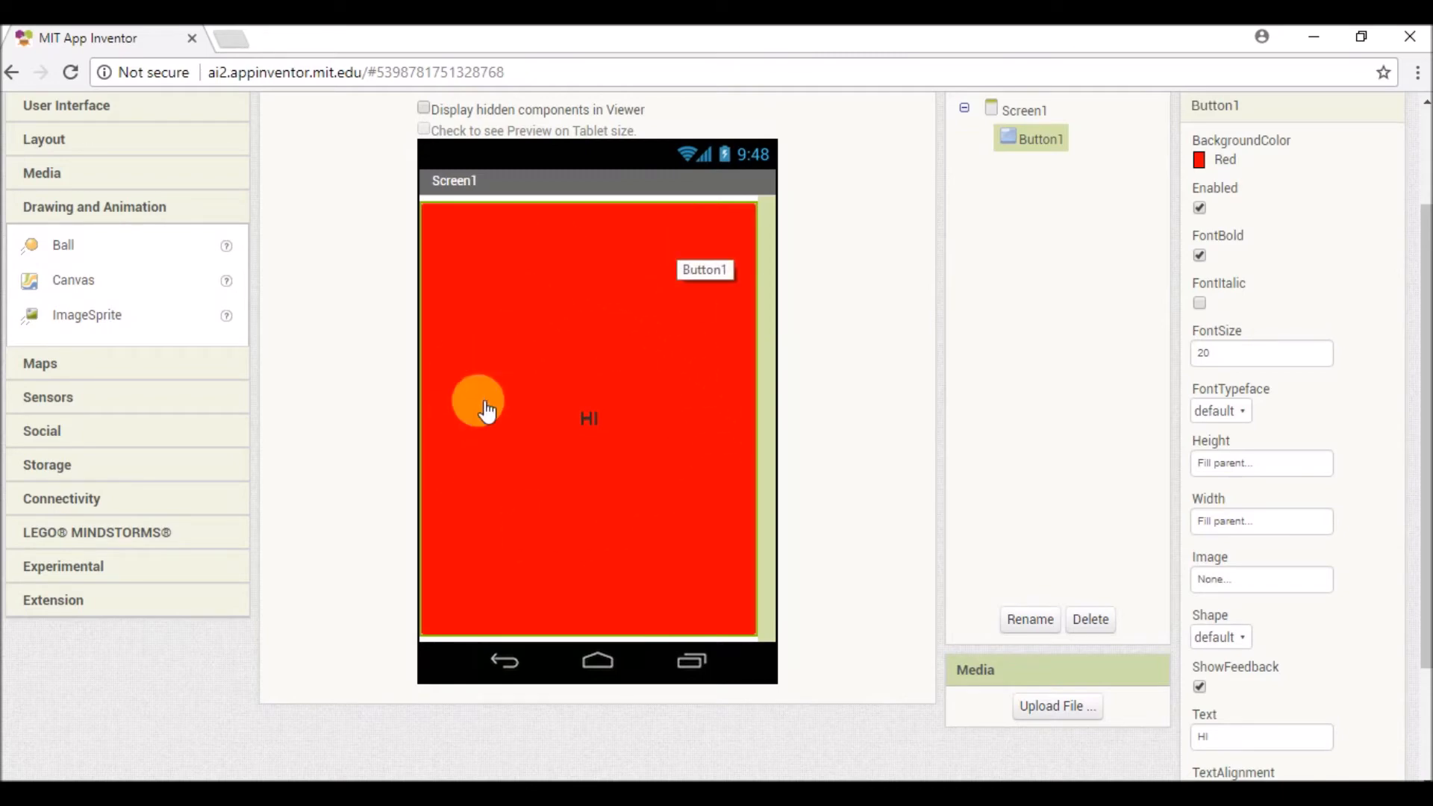
- Switch Button1's Height to a percentage of the screen
{"action": "left_click", "coordinate": [1225, 463]}
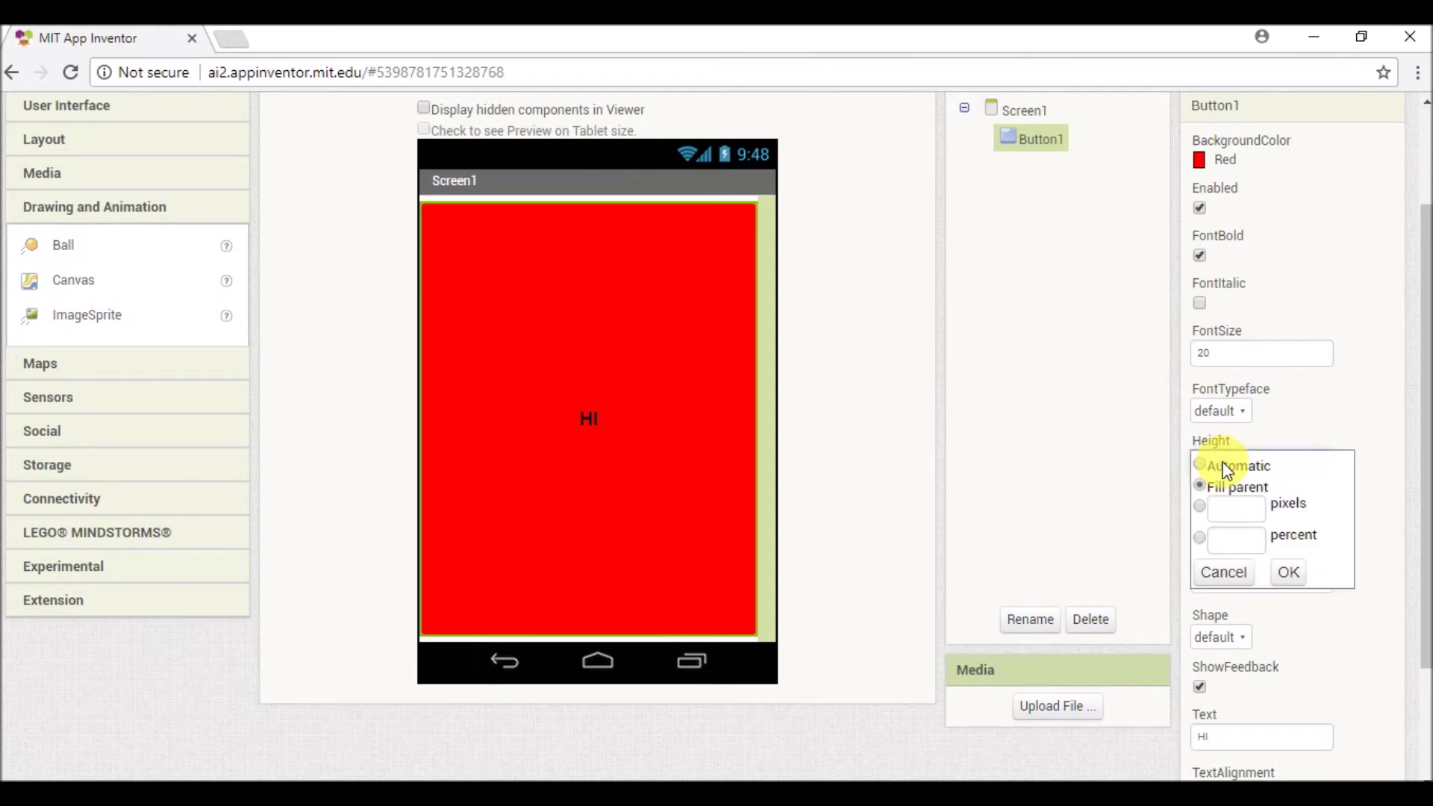
{"action": "left_click", "coordinate": [1199, 538]}
{"action": "type", "text": "10"}
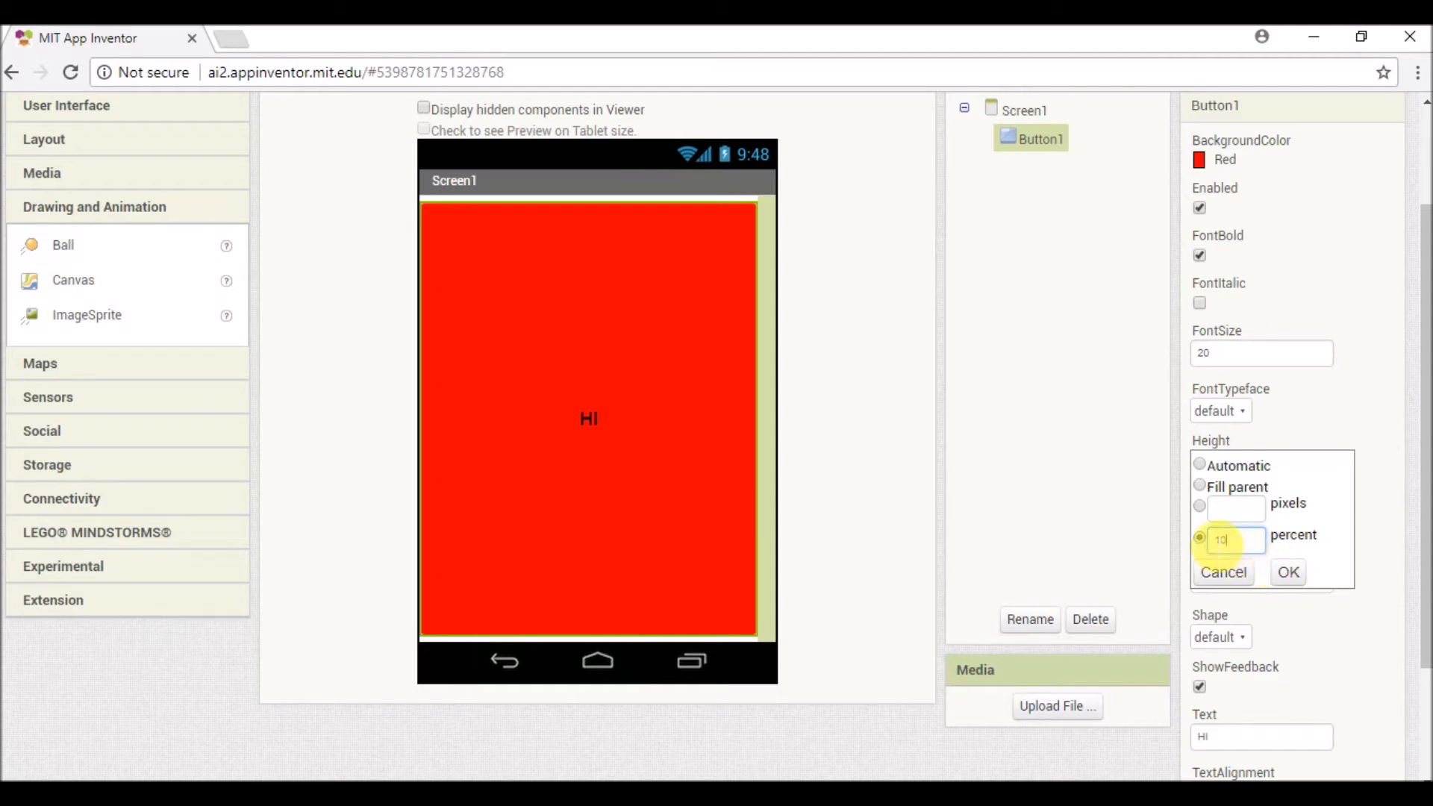
- Set Button1's Height and Width each to 10 percent of the screen
{"action": "left_click", "coordinate": [1289, 574]}
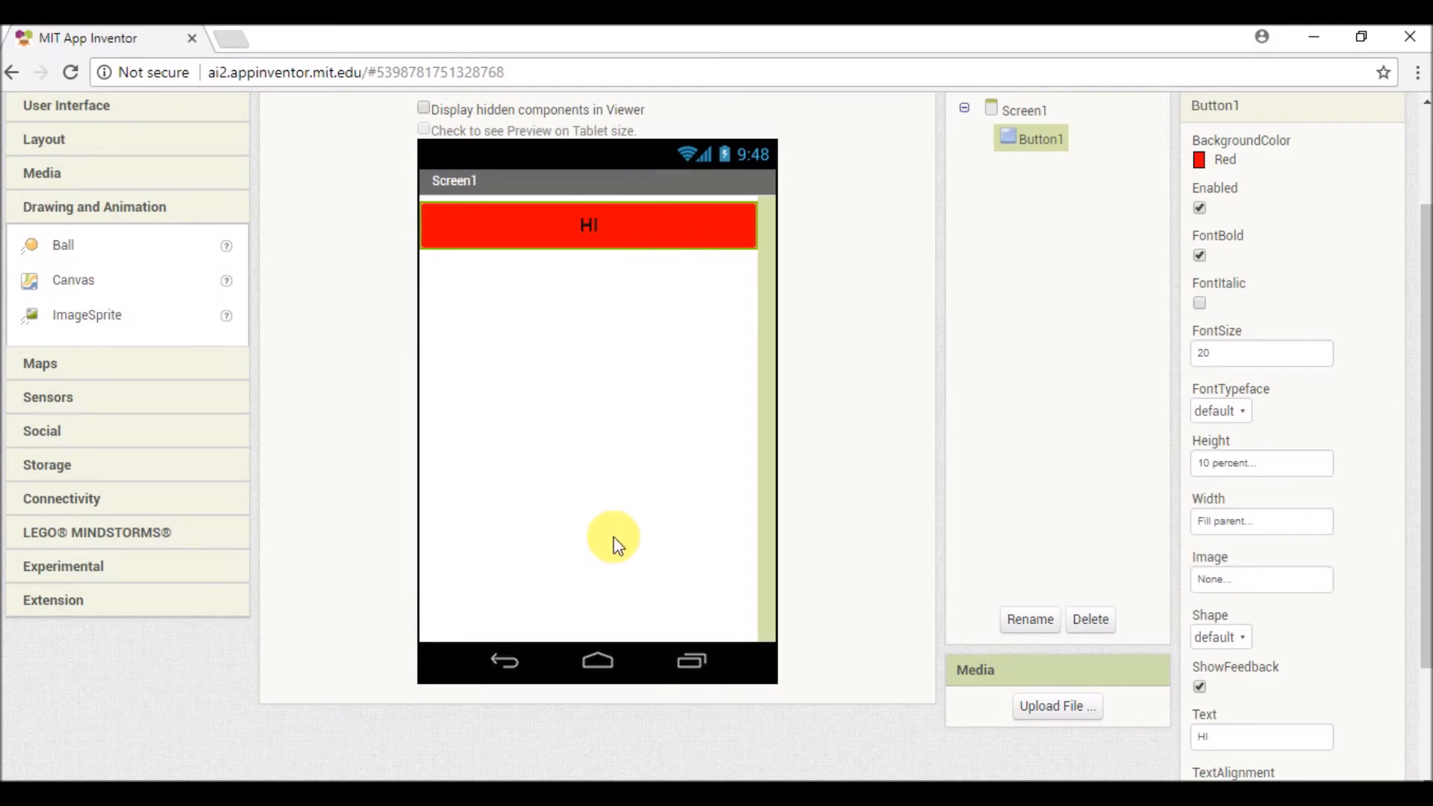
{"action": "left_click", "coordinate": [1227, 520]}
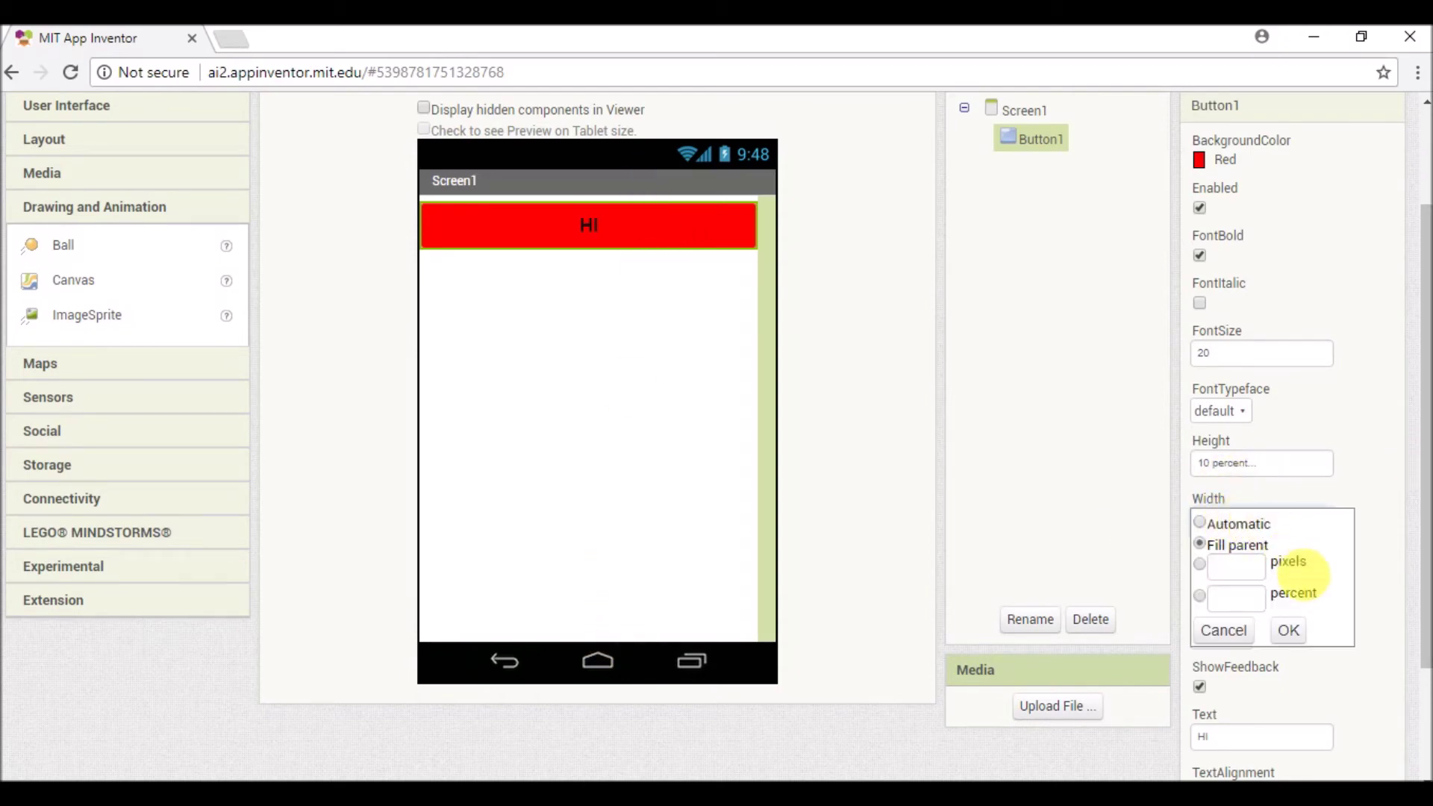
{"action": "left_click", "coordinate": [1200, 595]}
{"action": "type", "text": "10"}
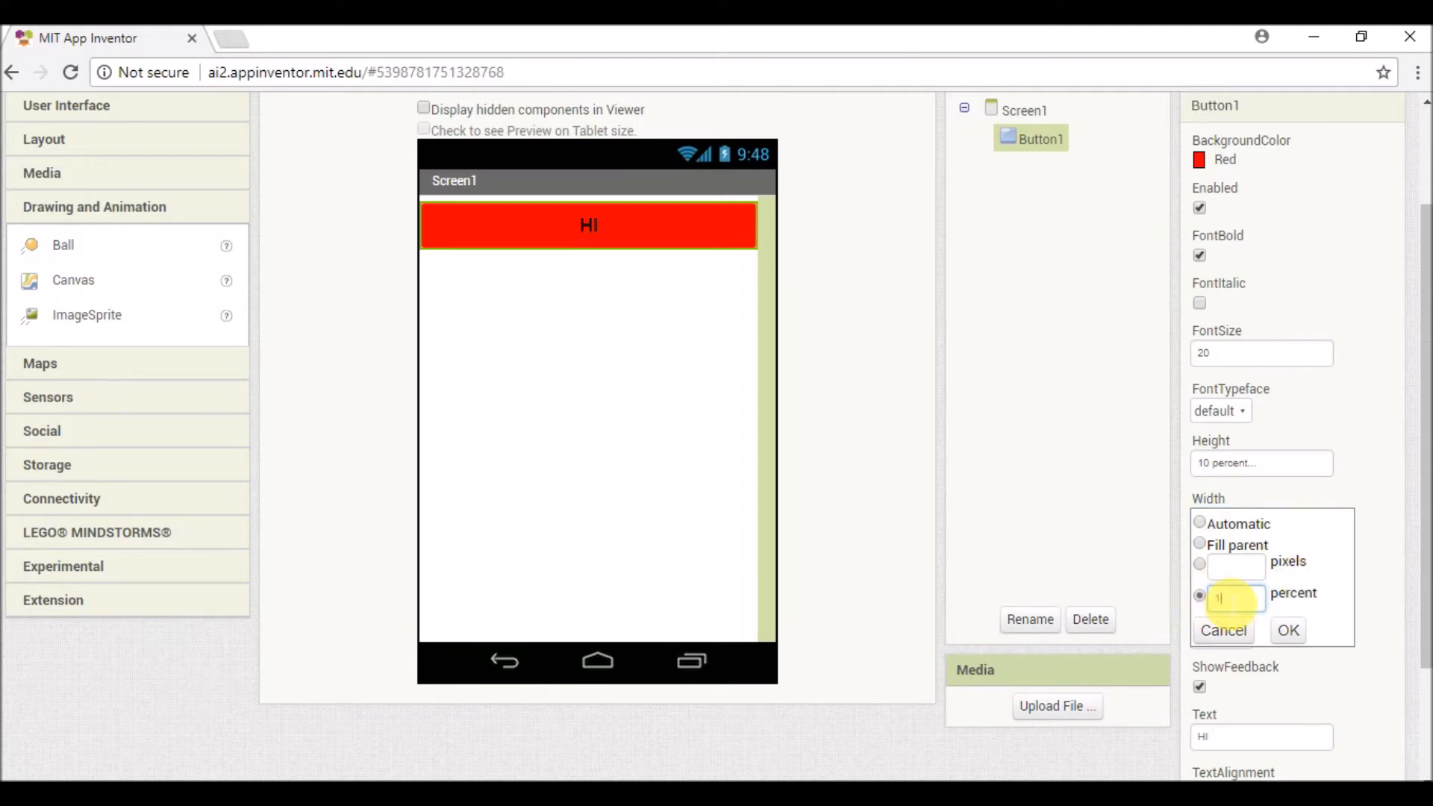
{"action": "left_click", "coordinate": [1287, 630]}
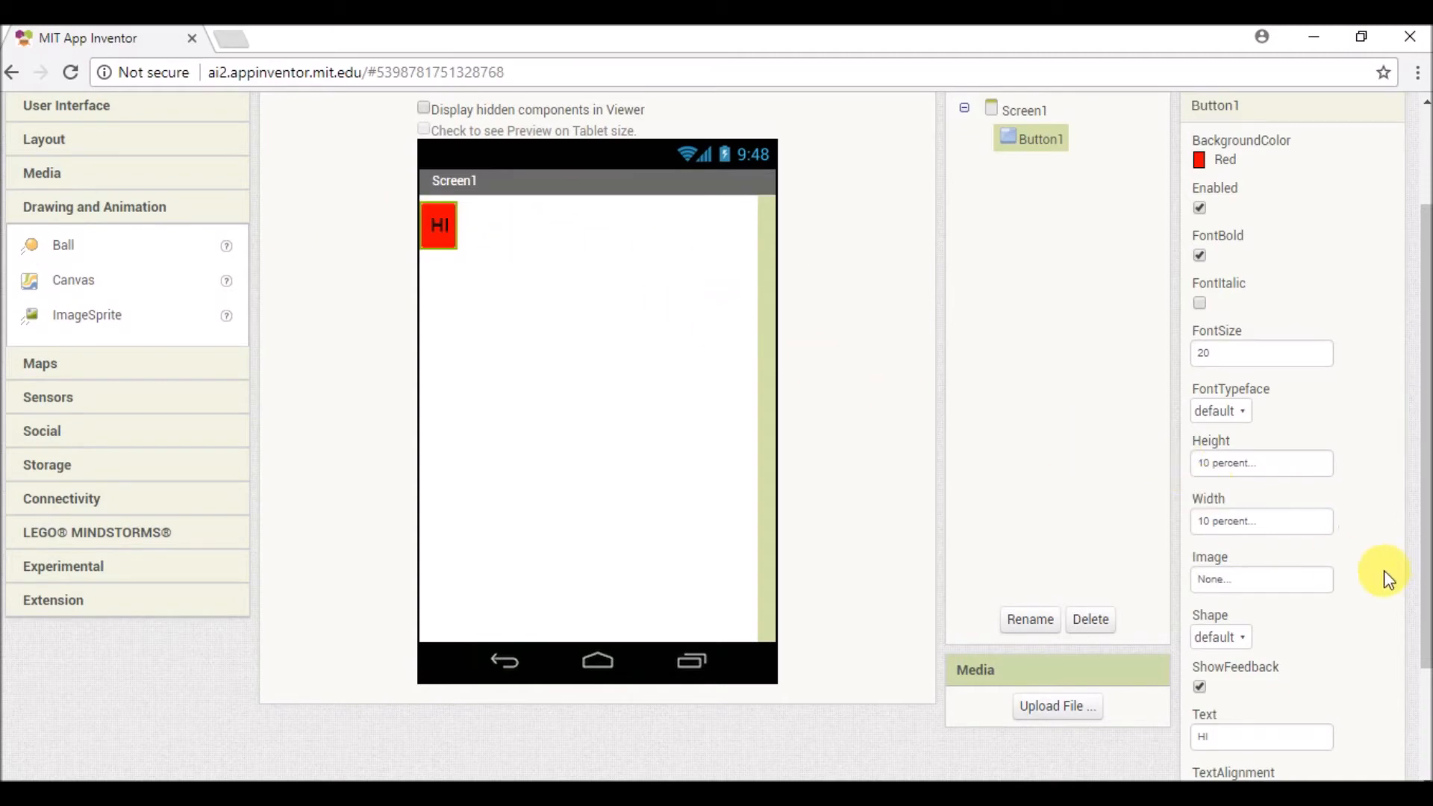
- Cancel the Image picker and make the HI button rectangular
{"action": "left_click", "coordinate": [1227, 582]}
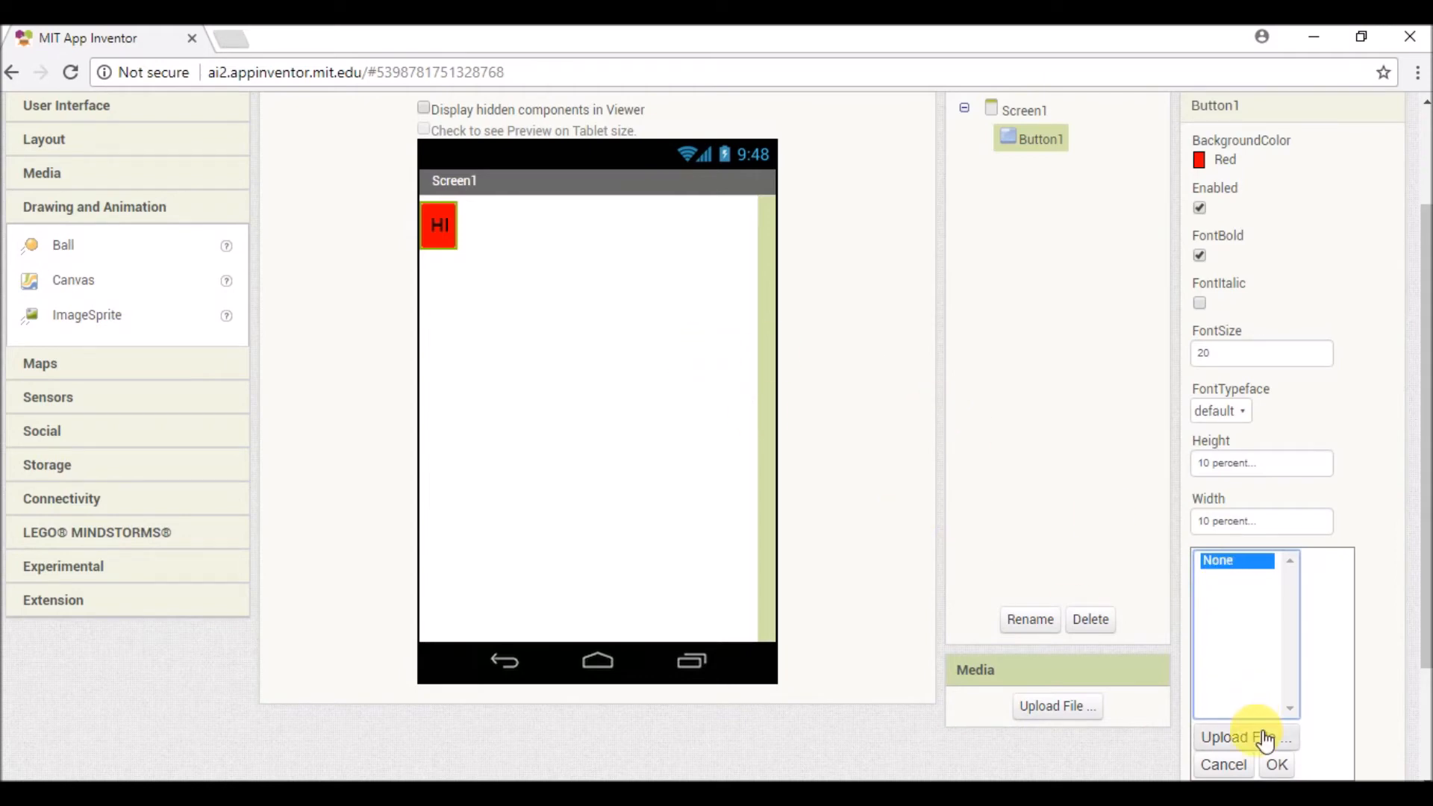
{"action": "left_click", "coordinate": [1376, 508]}
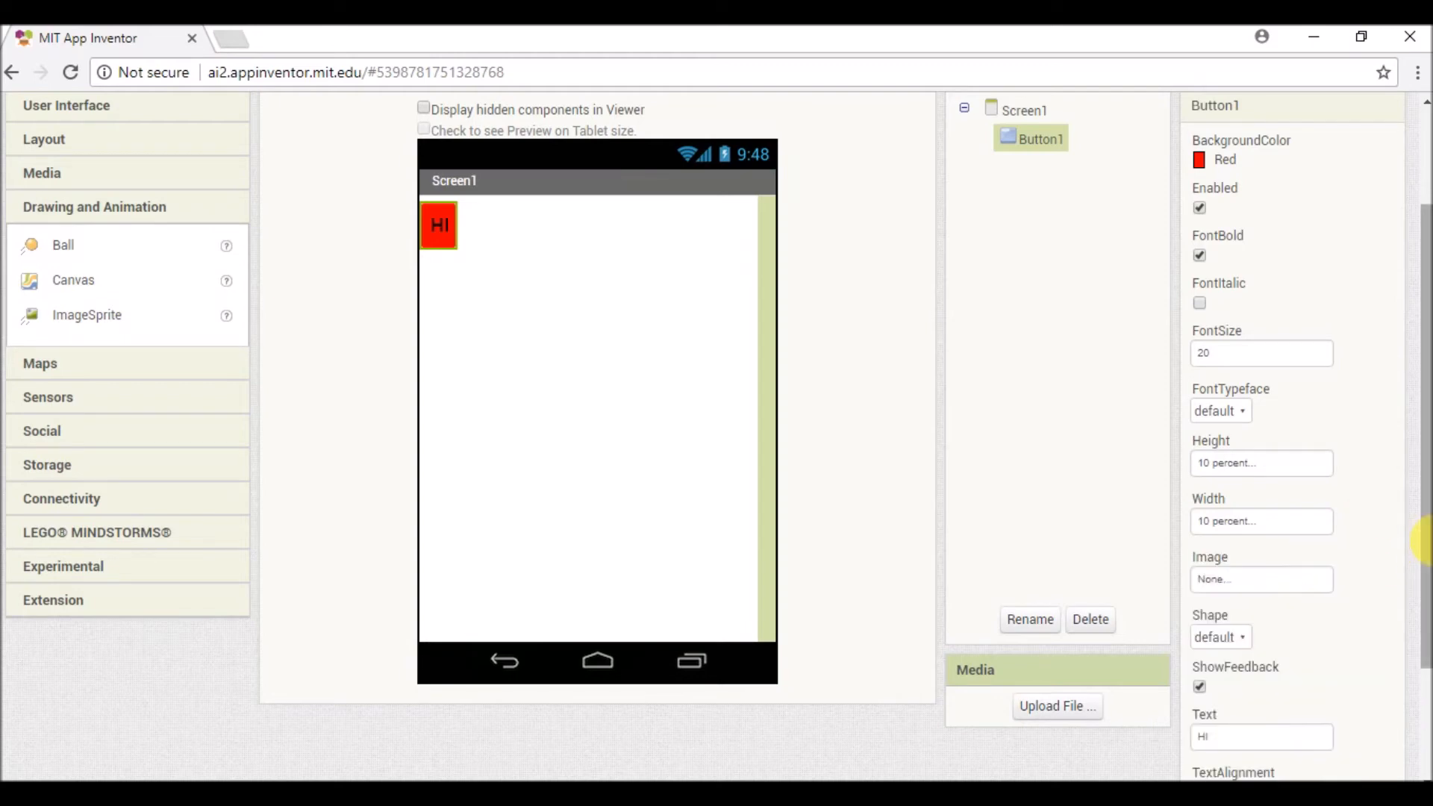
{"action": "left_click_drag", "start_coordinate": [1424, 538], "coordinate": [1422, 623]}
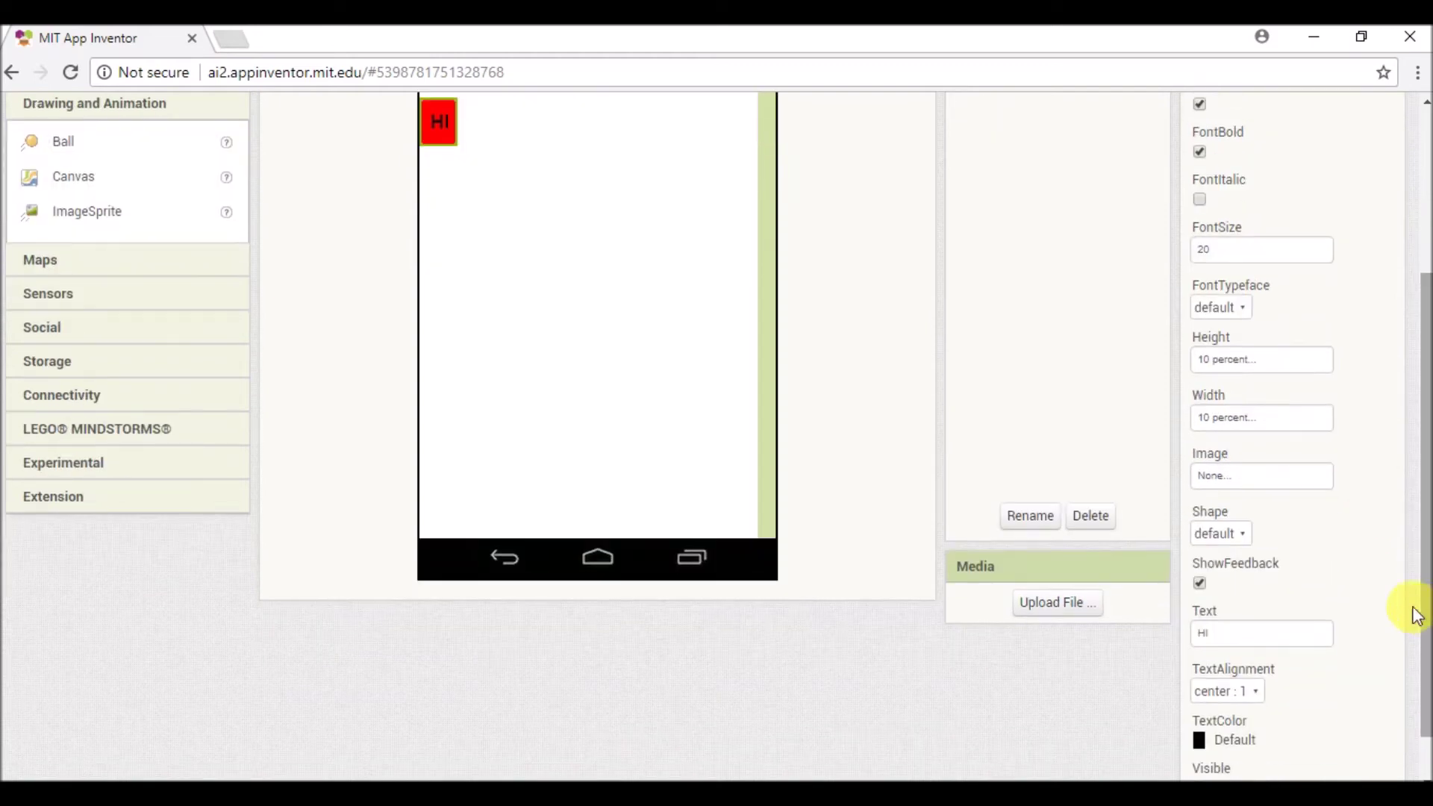
{"action": "left_click", "coordinate": [1240, 548]}
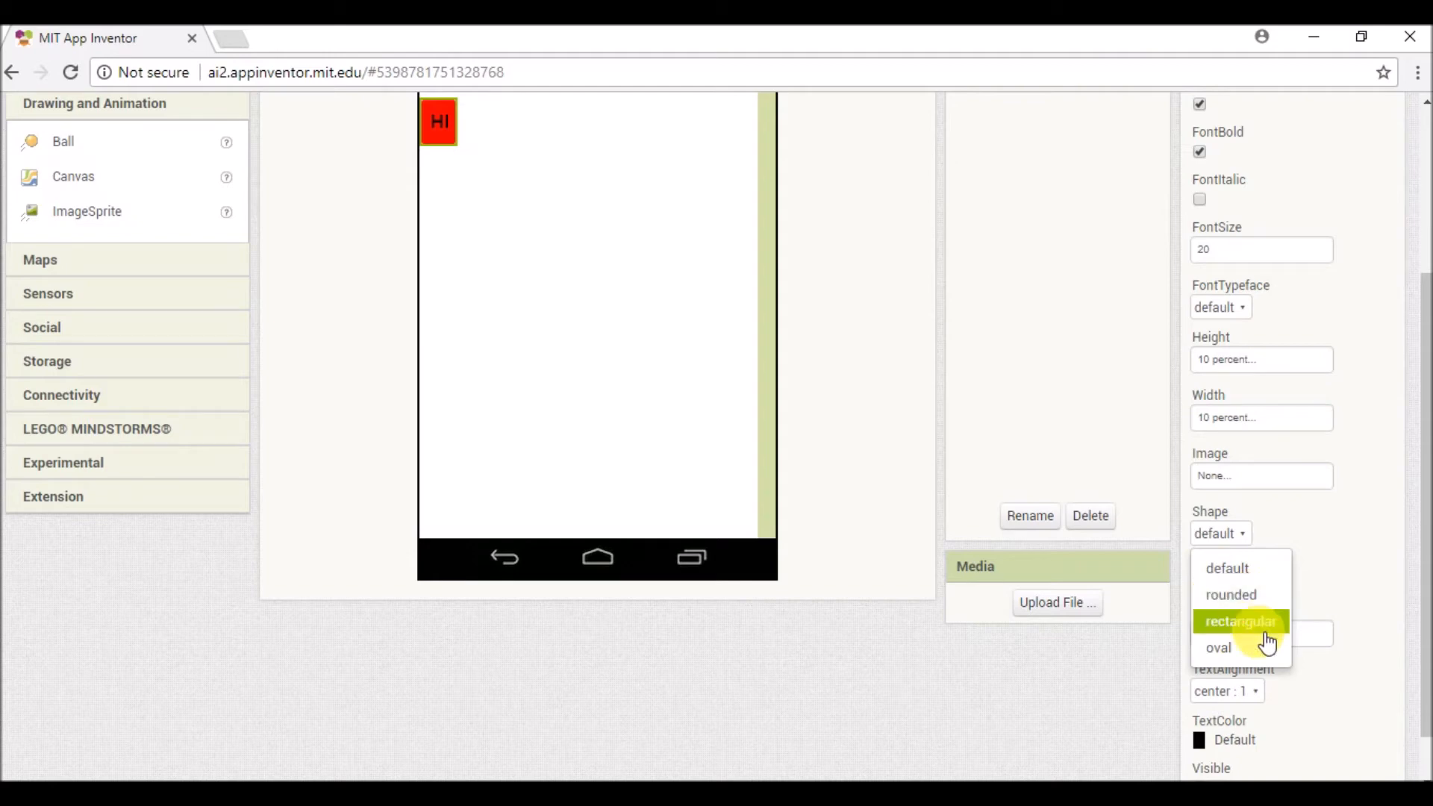
{"action": "left_click", "coordinate": [1236, 621]}
- Try rounded and oval shapes, then settle Button1's Shape on rounded
{"action": "left_click", "coordinate": [1231, 534]}
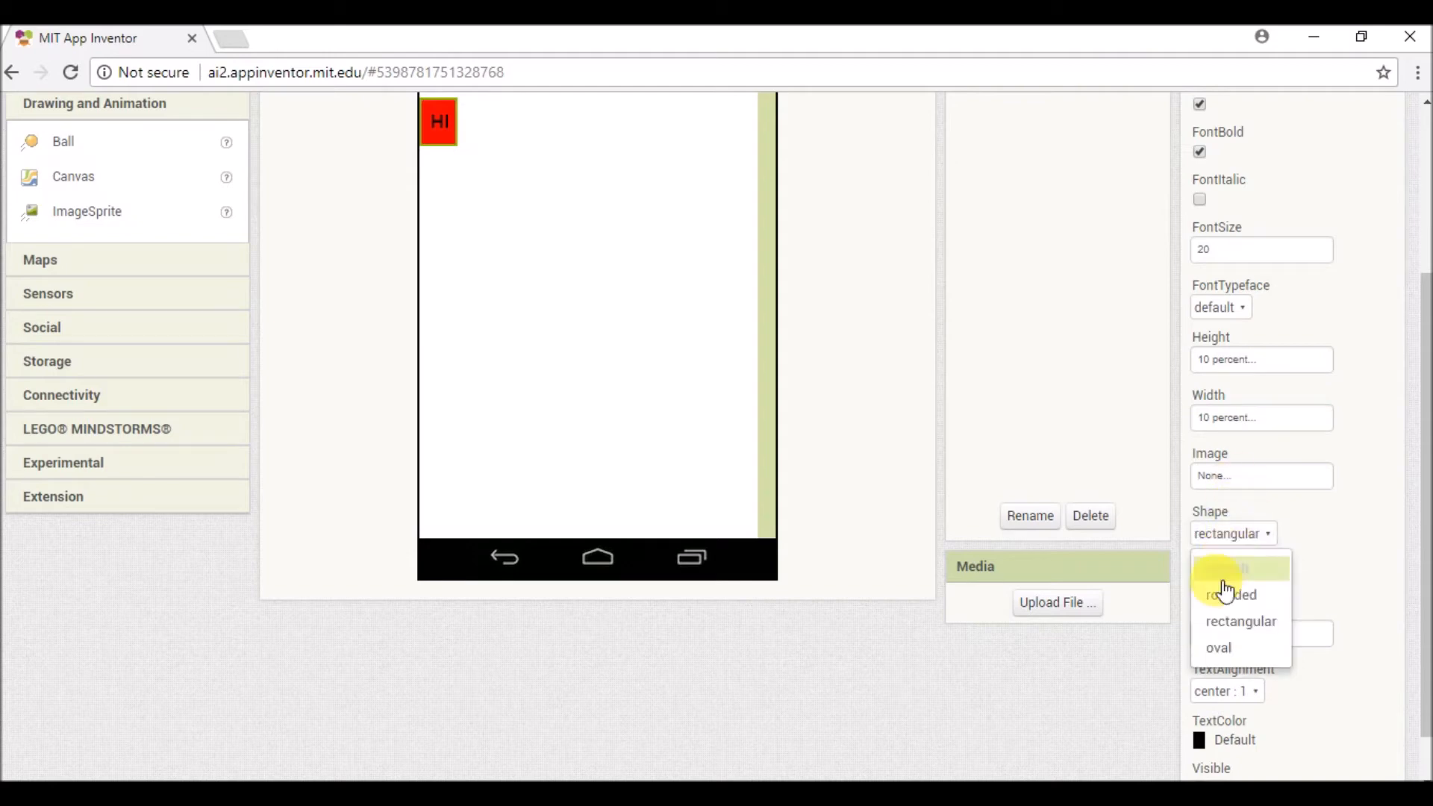
{"action": "left_click", "coordinate": [1229, 593]}
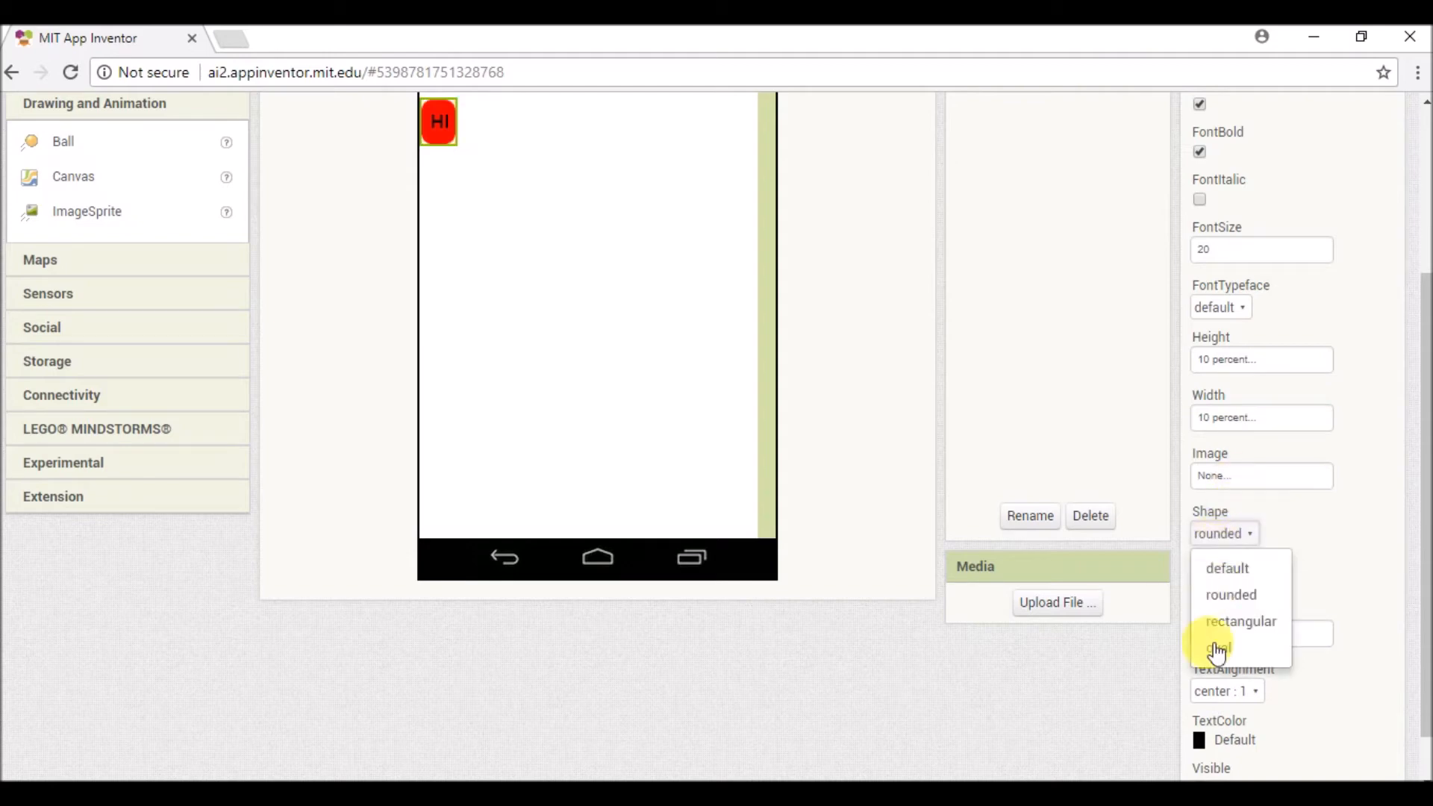
{"action": "left_click", "coordinate": [1217, 648]}
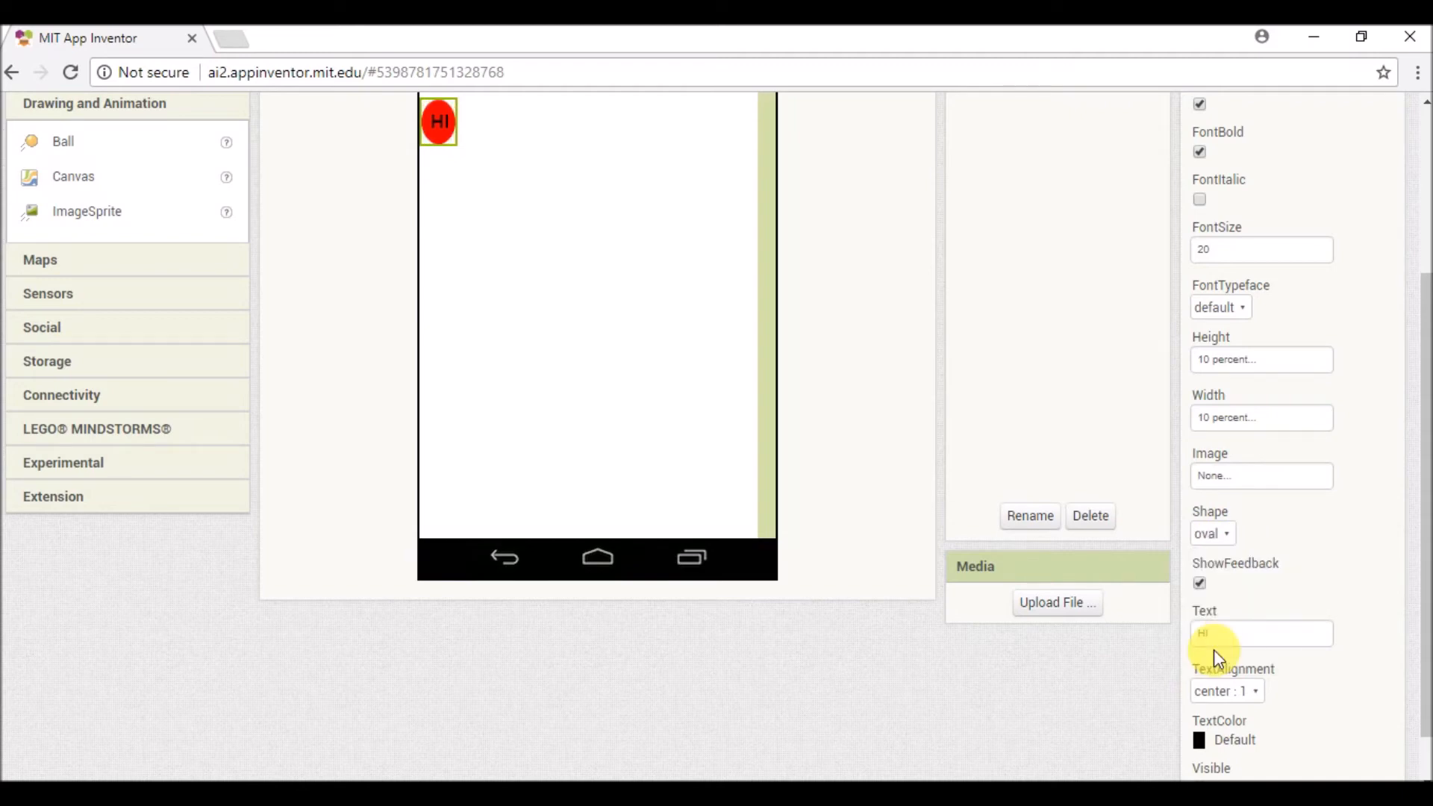
{"action": "left_click", "coordinate": [1211, 533]}
{"action": "left_click", "coordinate": [1220, 599]}
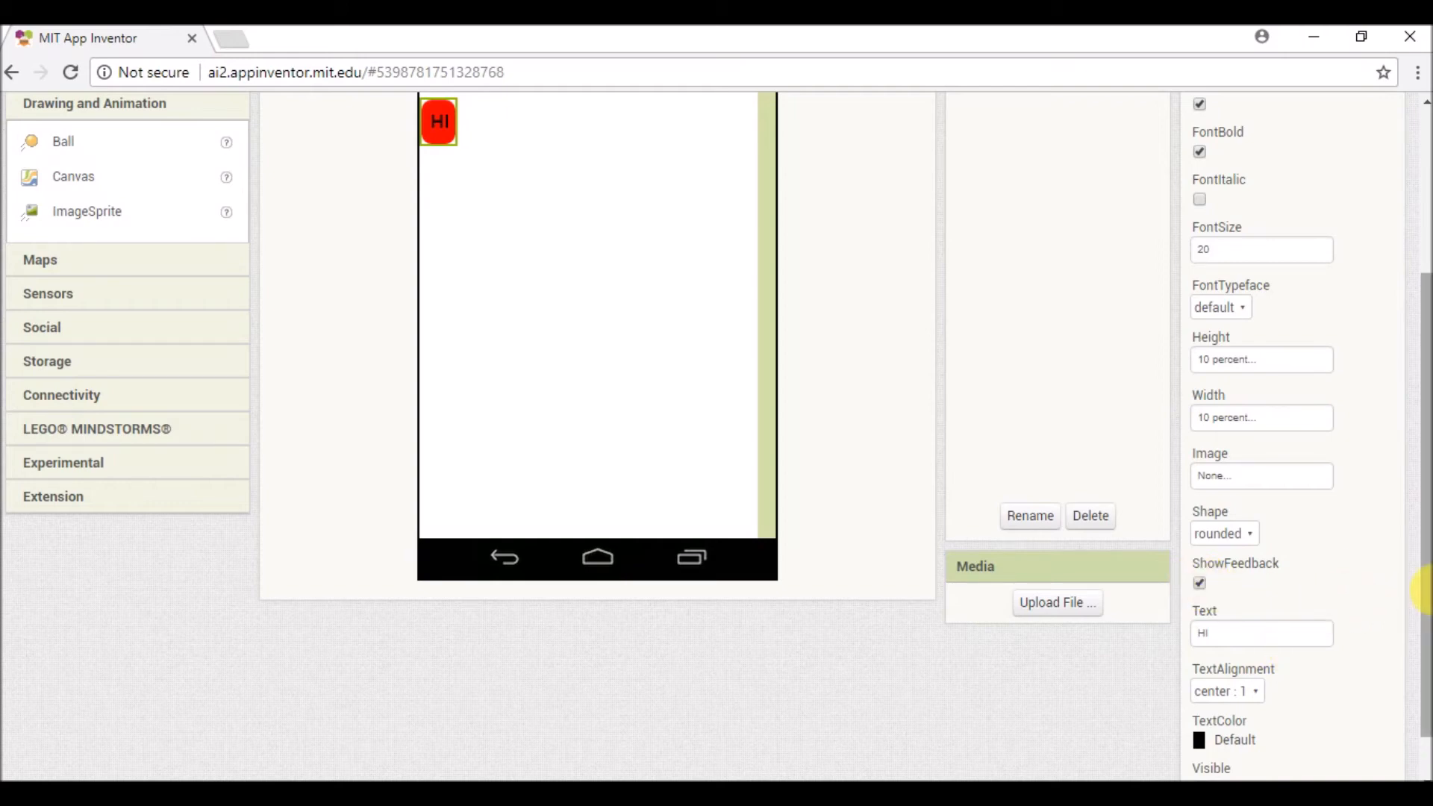
{"action": "left_click_drag", "start_coordinate": [1422, 582], "coordinate": [1422, 609]}
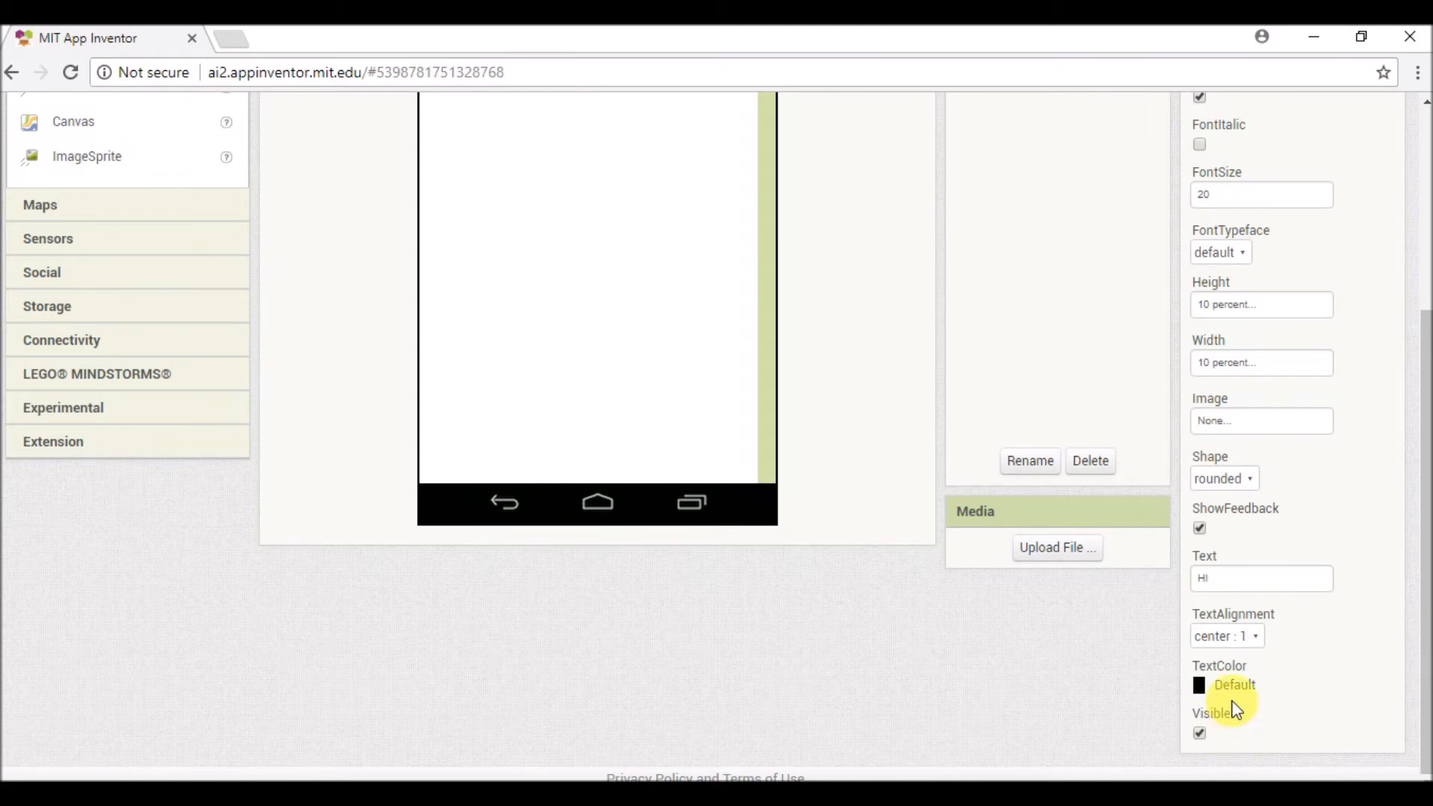
- Set Button1's TextColor to None, then change it to Light Gray
{"action": "left_click", "coordinate": [1231, 683]}
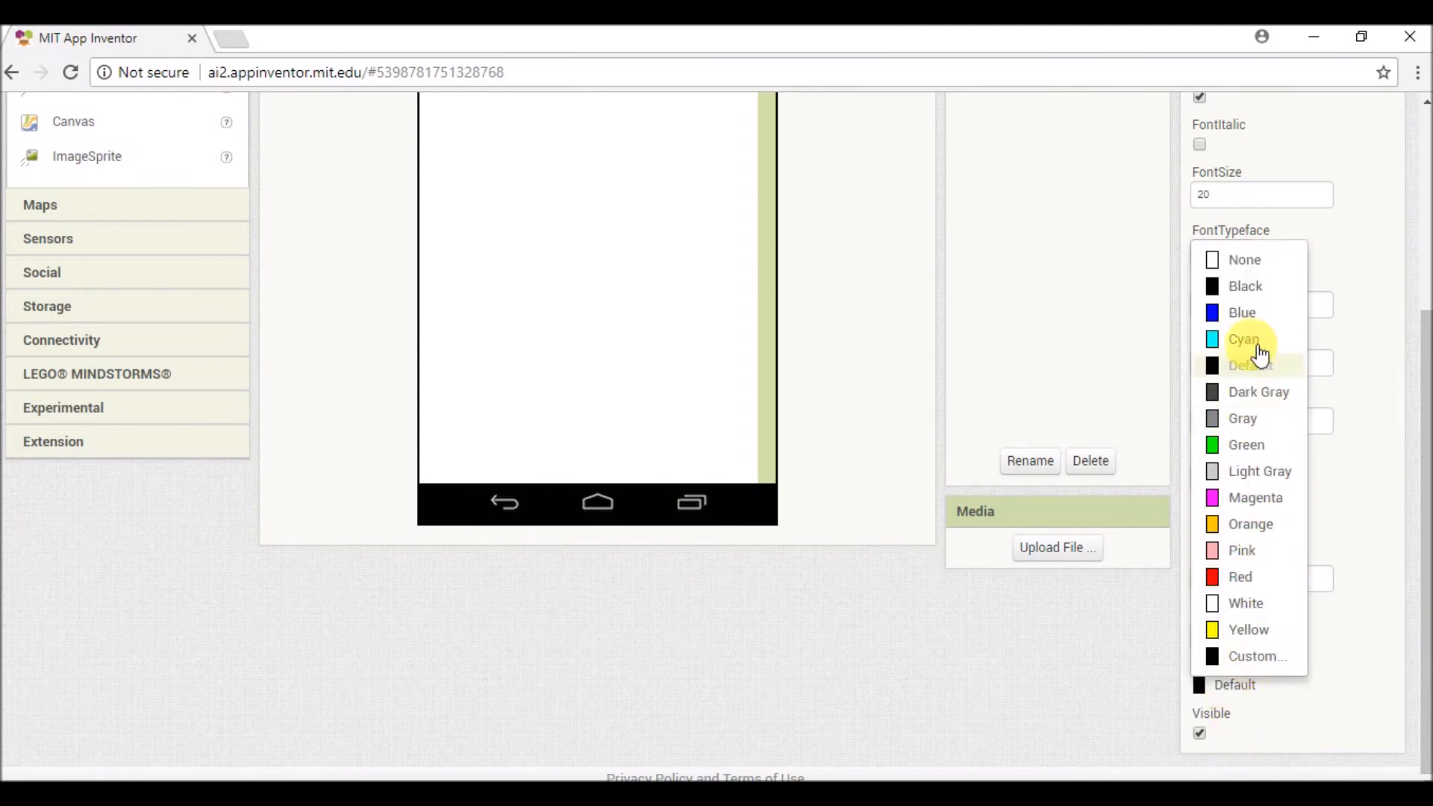
{"action": "left_click", "coordinate": [1244, 260]}
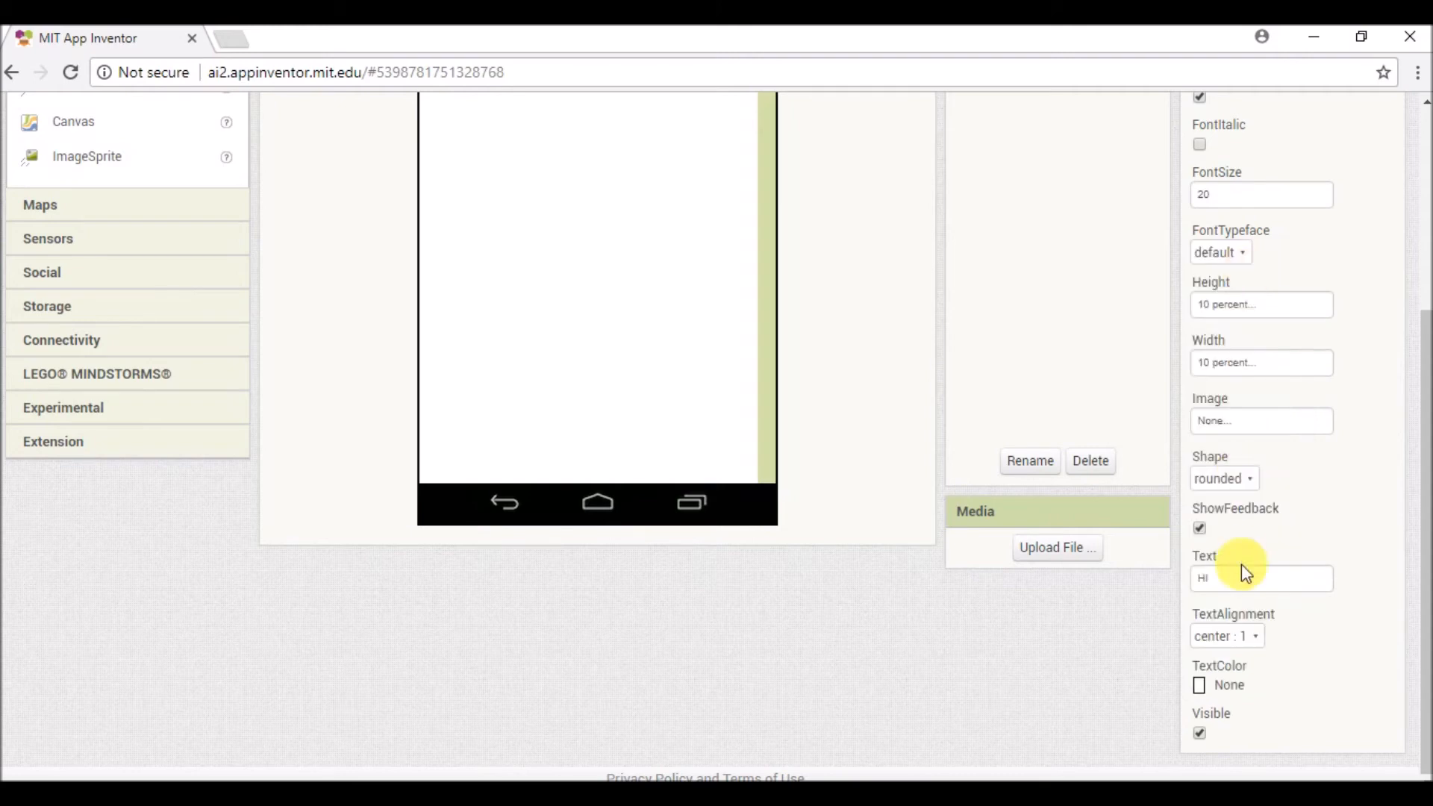
{"action": "left_click_drag", "start_coordinate": [1426, 560], "coordinate": [1425, 516]}
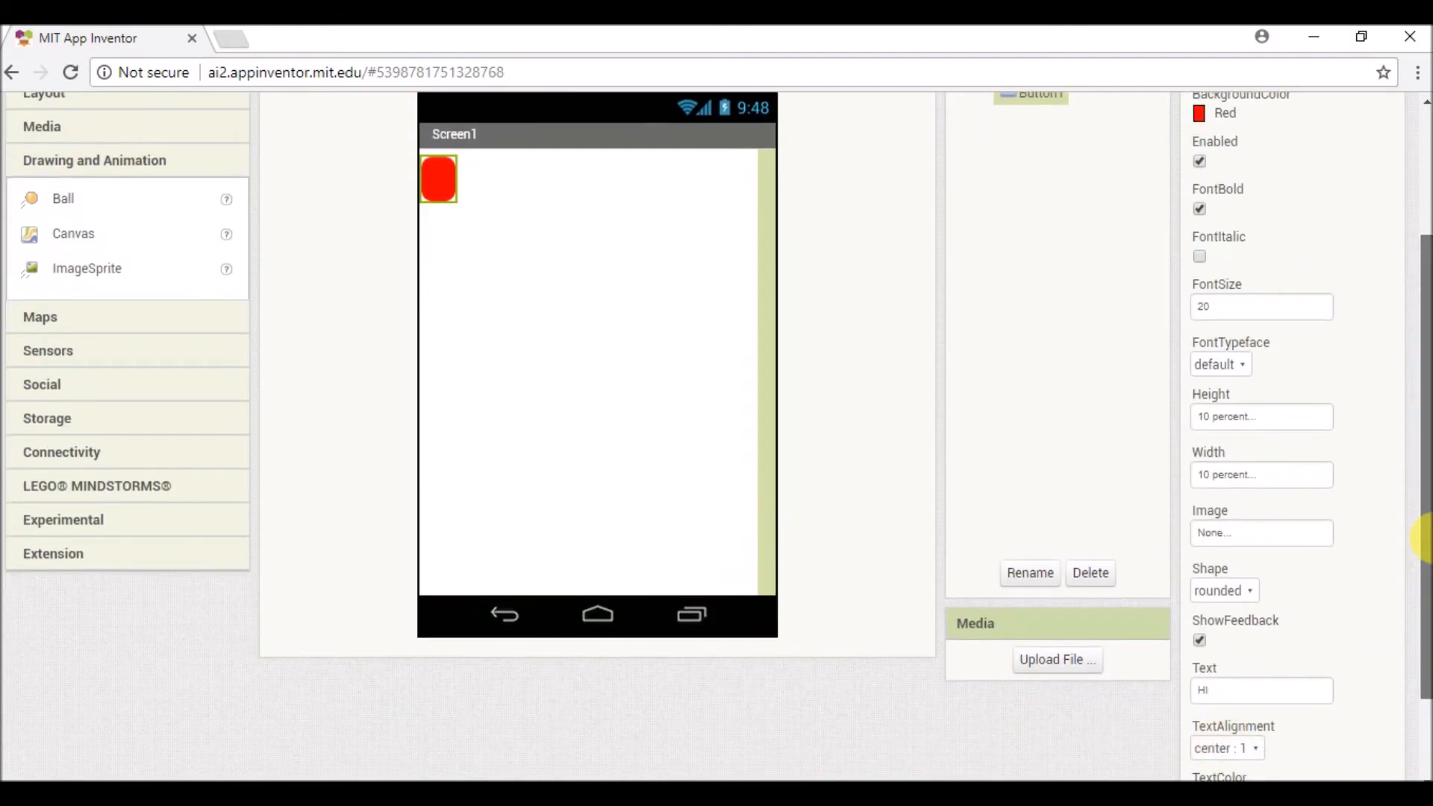
{"action": "left_click_drag", "start_coordinate": [1425, 515], "coordinate": [1425, 632]}
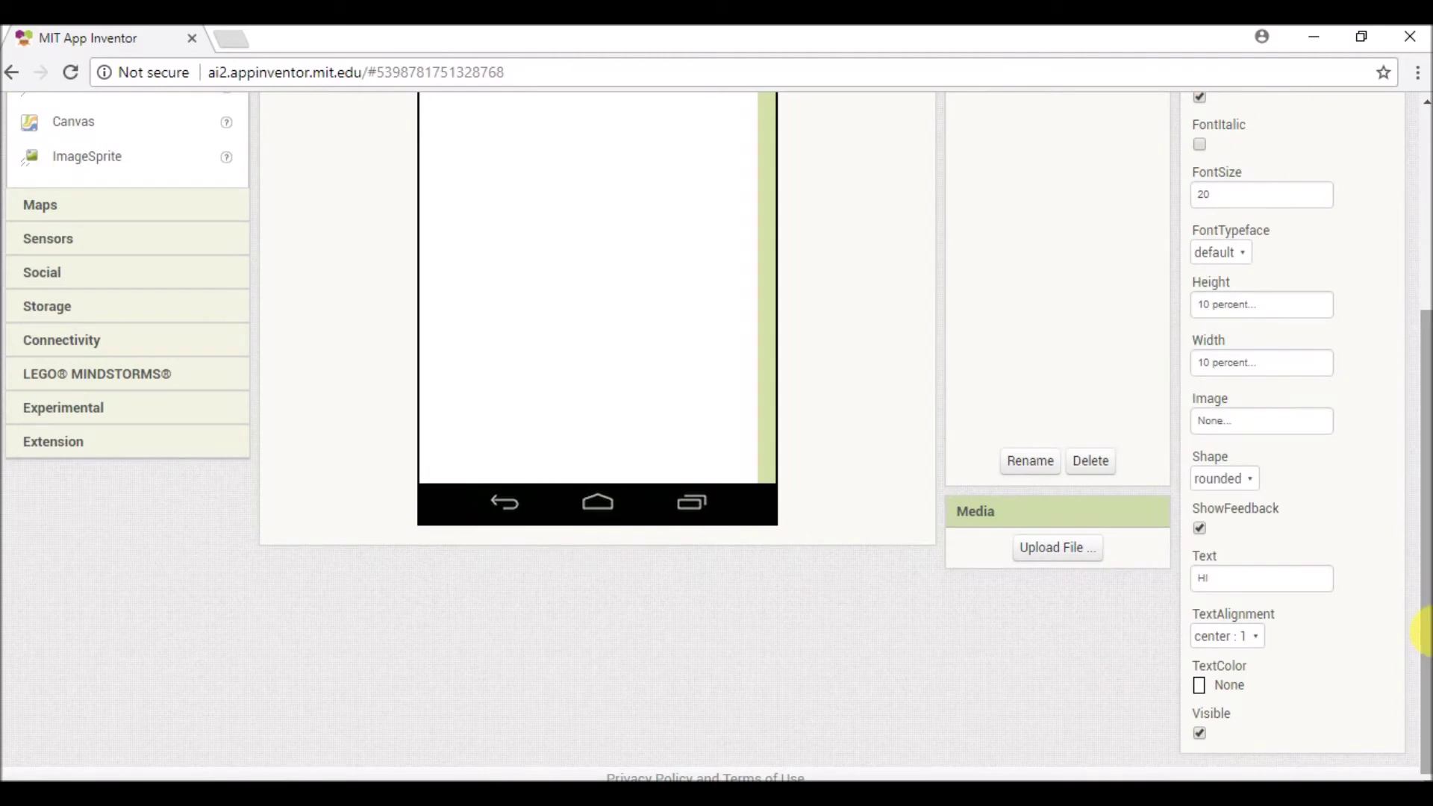
{"action": "left_click", "coordinate": [1208, 684]}
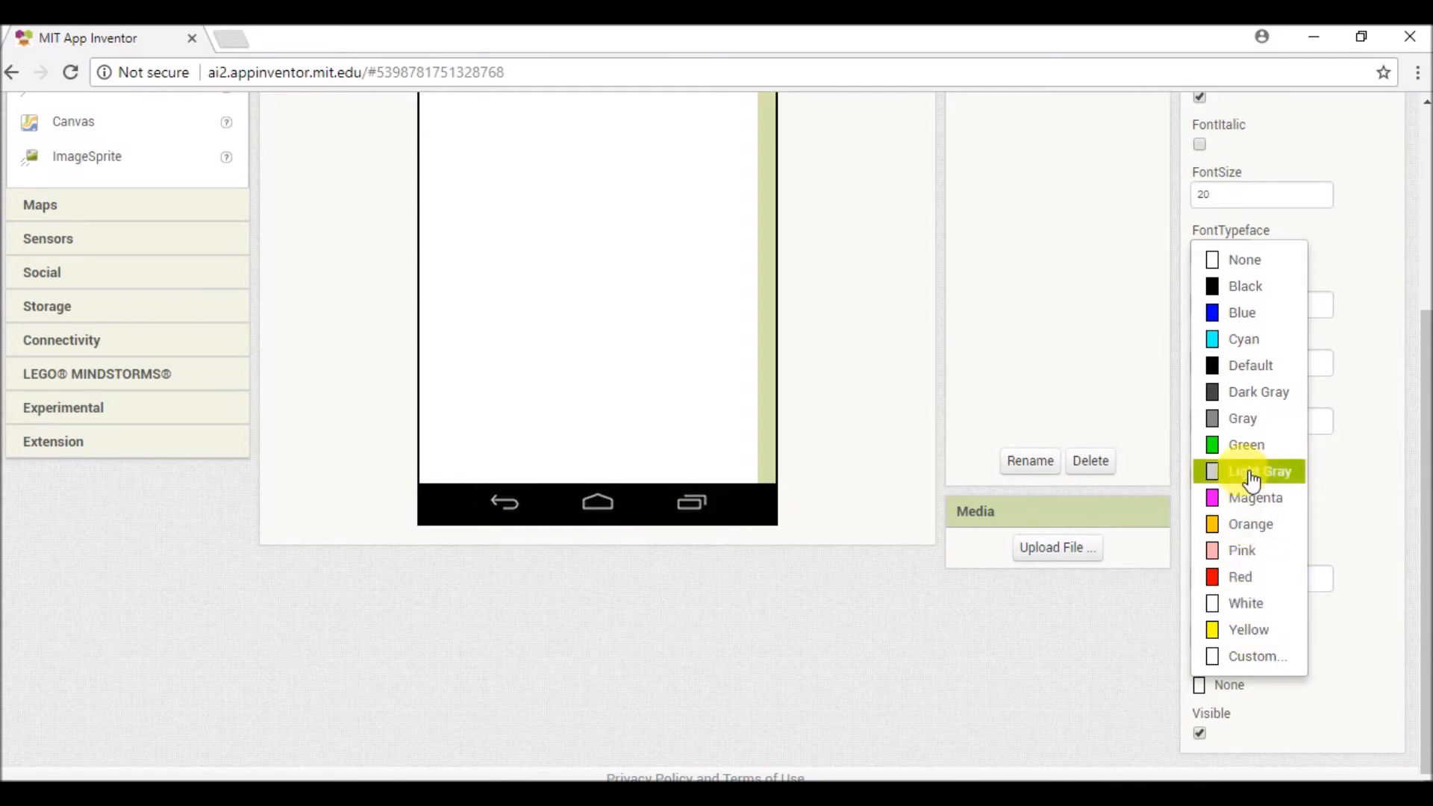
{"action": "left_click", "coordinate": [1249, 417]}
{"action": "scroll", "coordinate": [1392, 449], "scroll_direction": "up", "scroll_amount": 5}
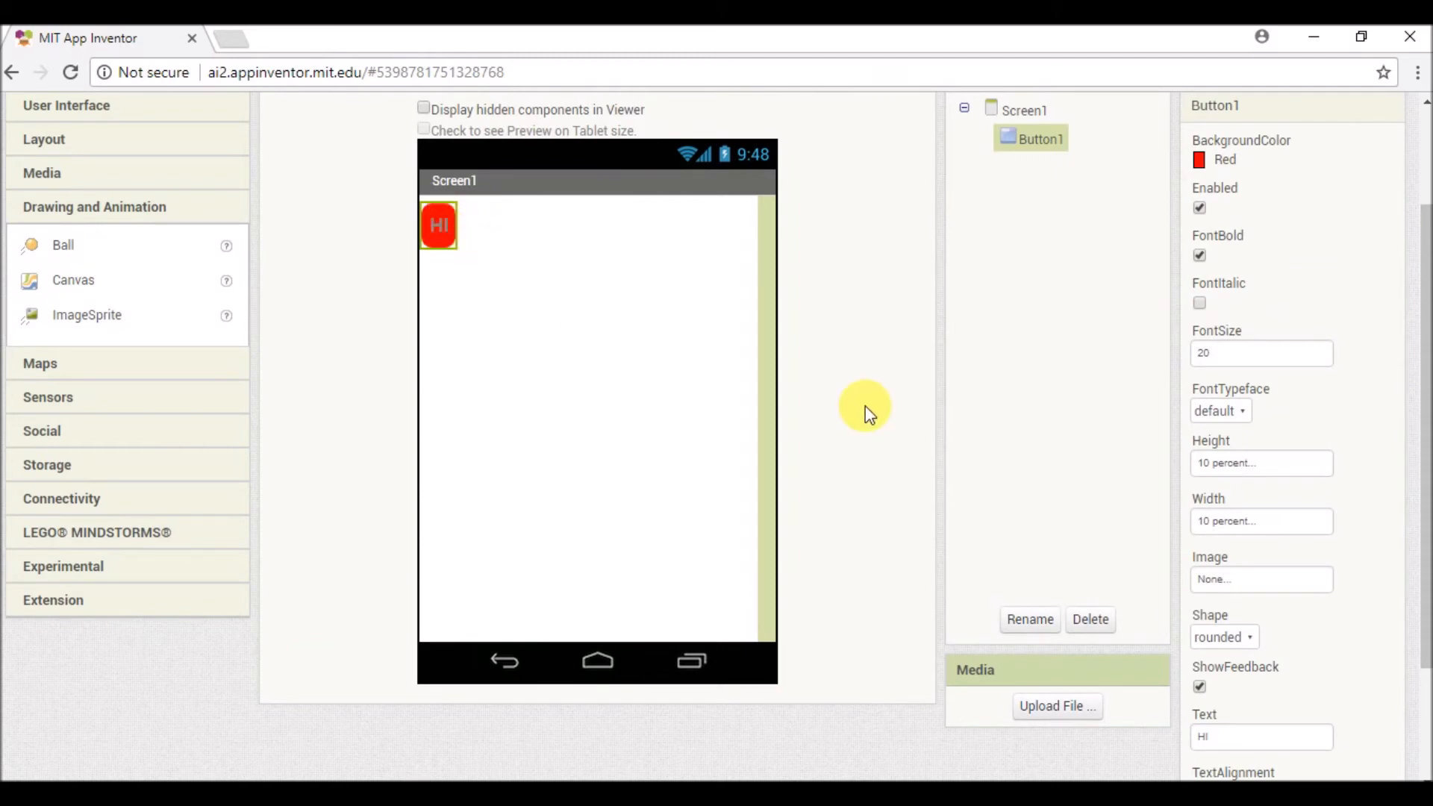
{"action": "left_click_drag", "start_coordinate": [1424, 336], "coordinate": [1423, 319]}
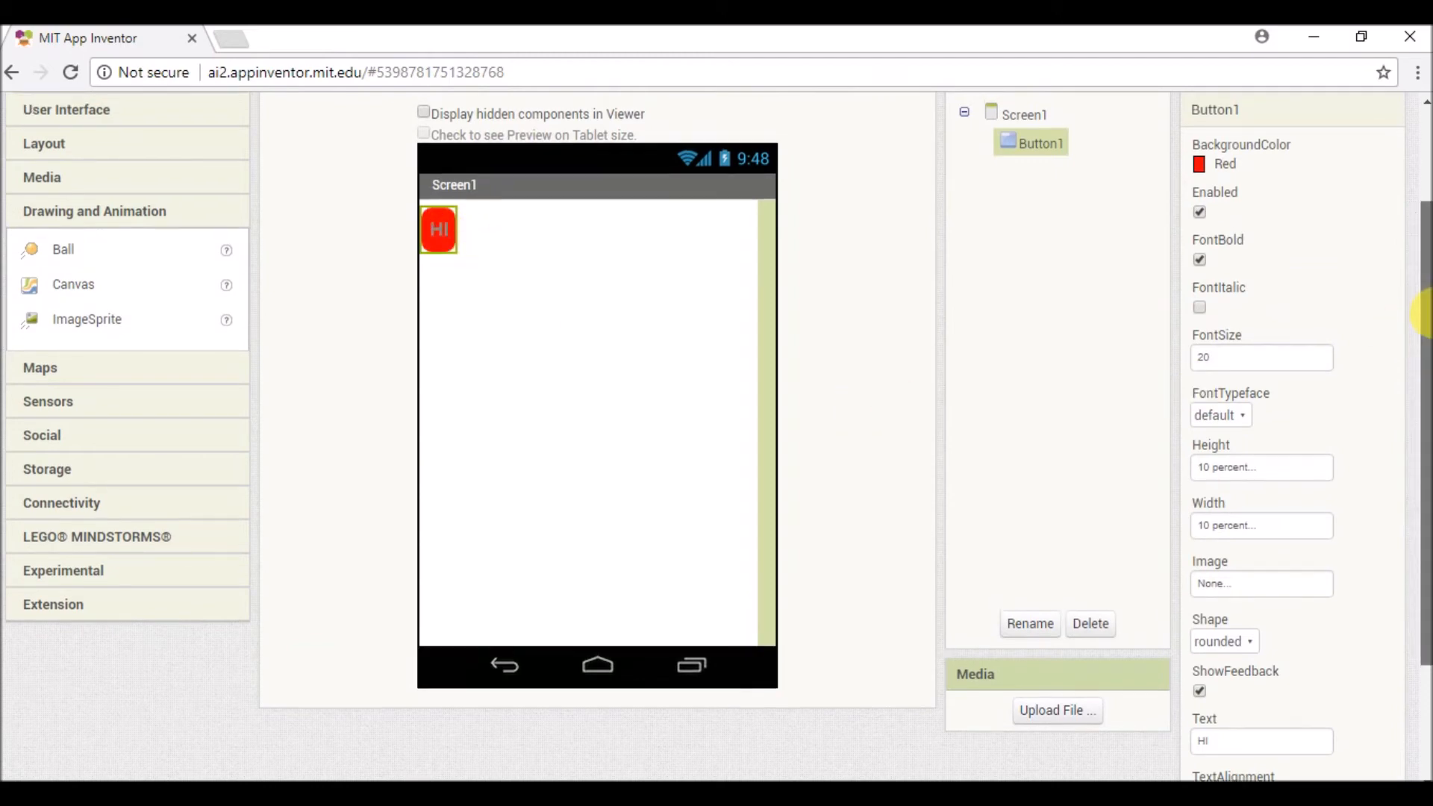
- Select Screen1 and set AlignHorizontal to Center and AlignVertical to Center
{"action": "left_click", "coordinate": [1020, 117]}
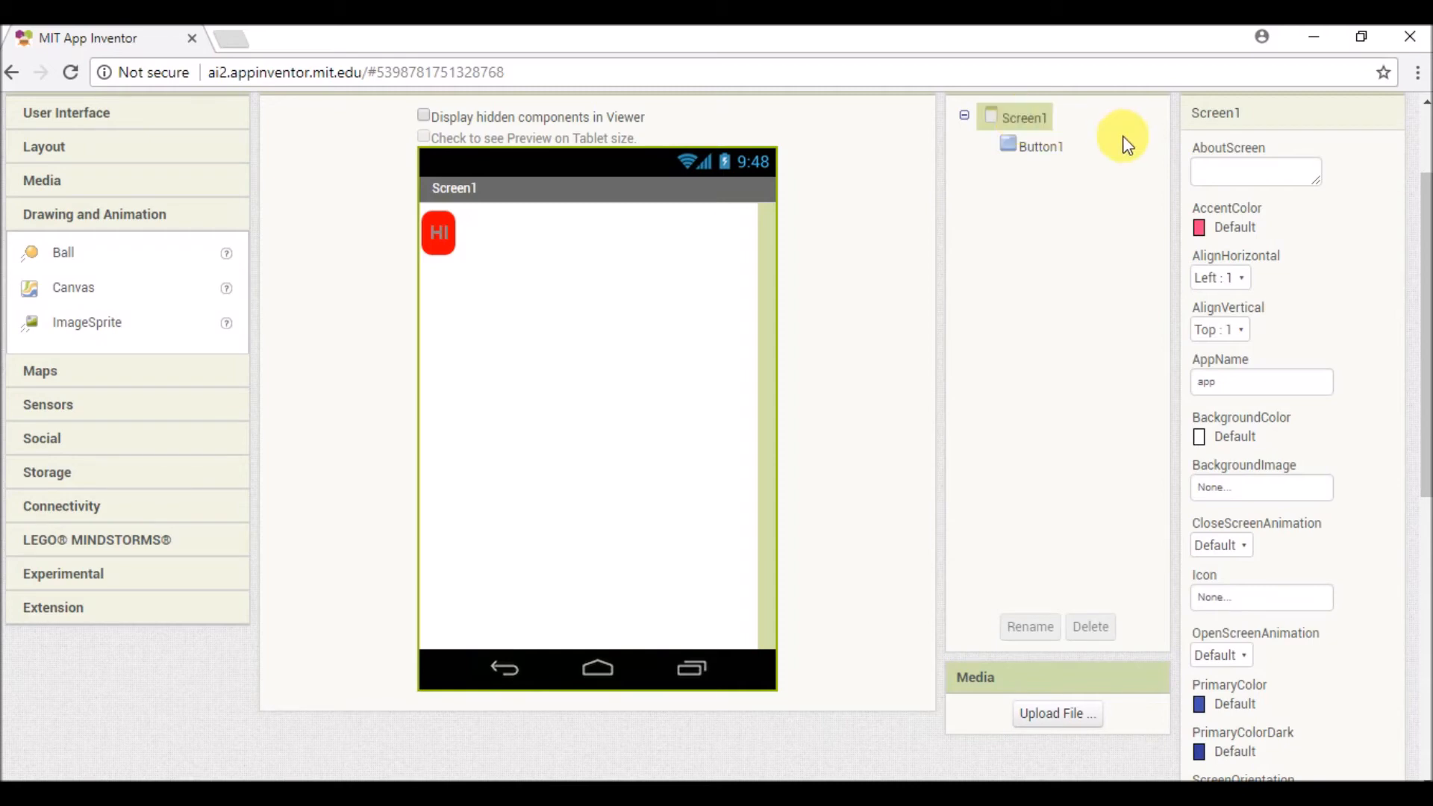
{"action": "mouse_move", "coordinate": [1423, 325]}
{"action": "left_mouse_down"}
{"action": "mouse_move", "coordinate": [1423, 235]}
{"action": "mouse_move", "coordinate": [1423, 280]}
{"action": "left_mouse_up"}
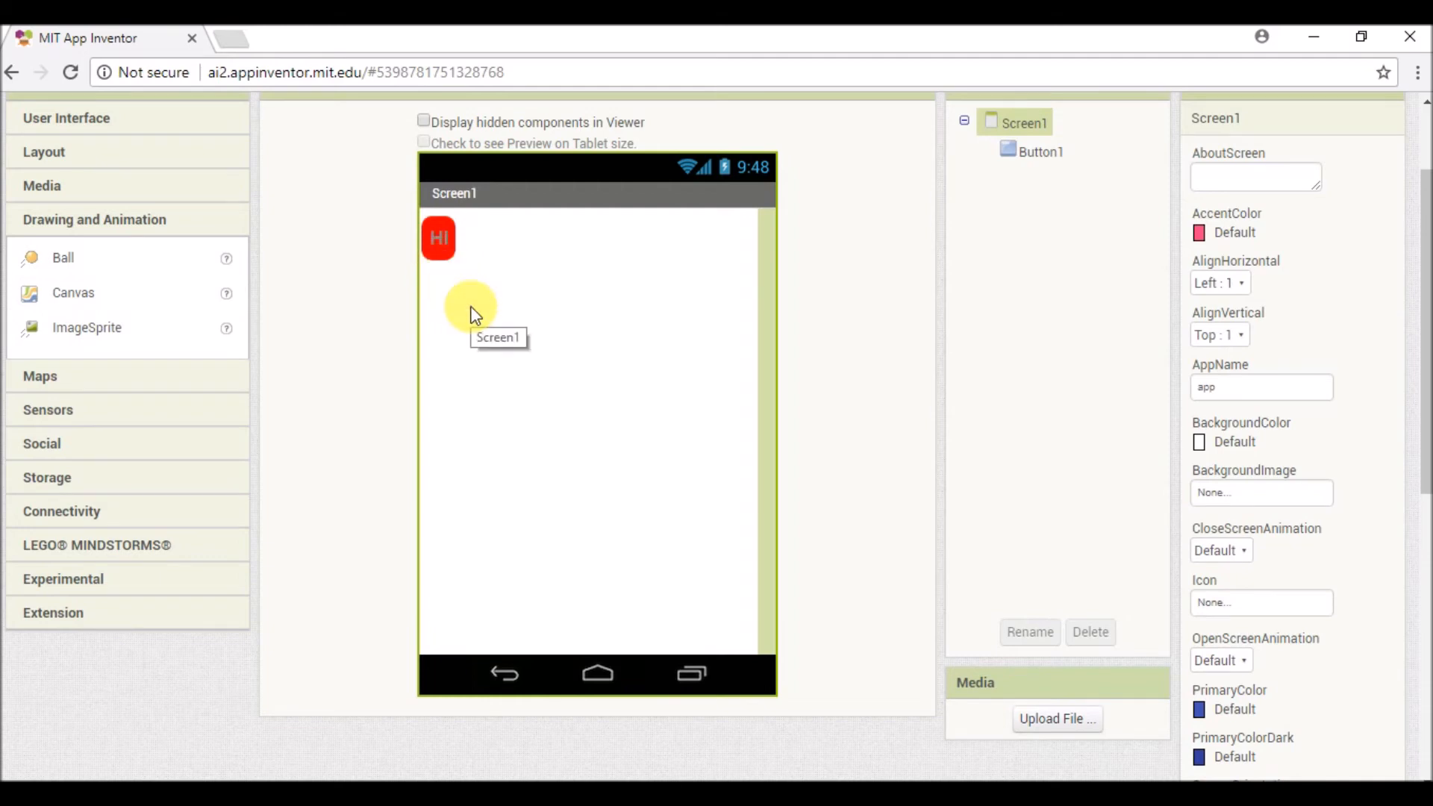
{"action": "left_click", "coordinate": [1244, 282]}
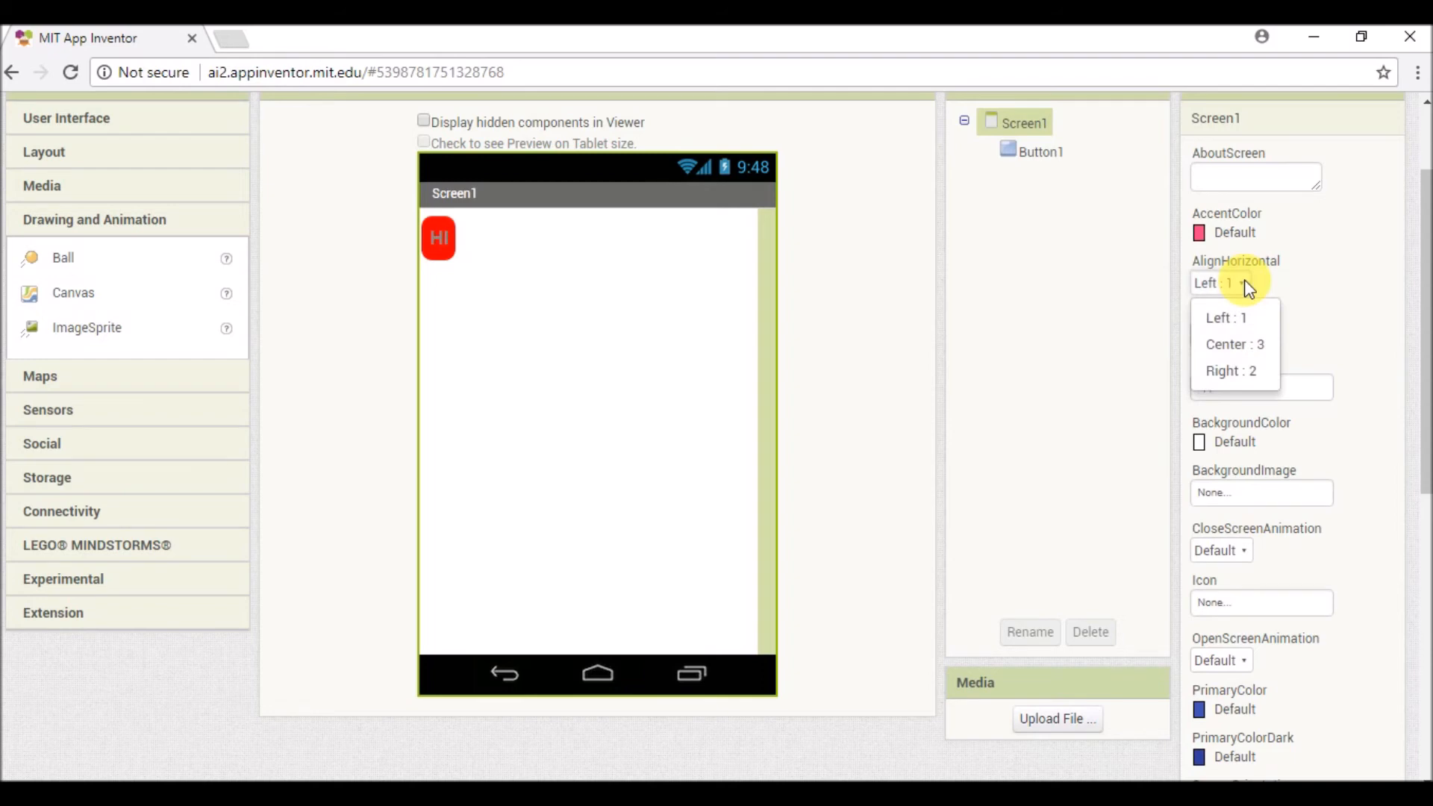
{"action": "left_click", "coordinate": [1254, 345]}
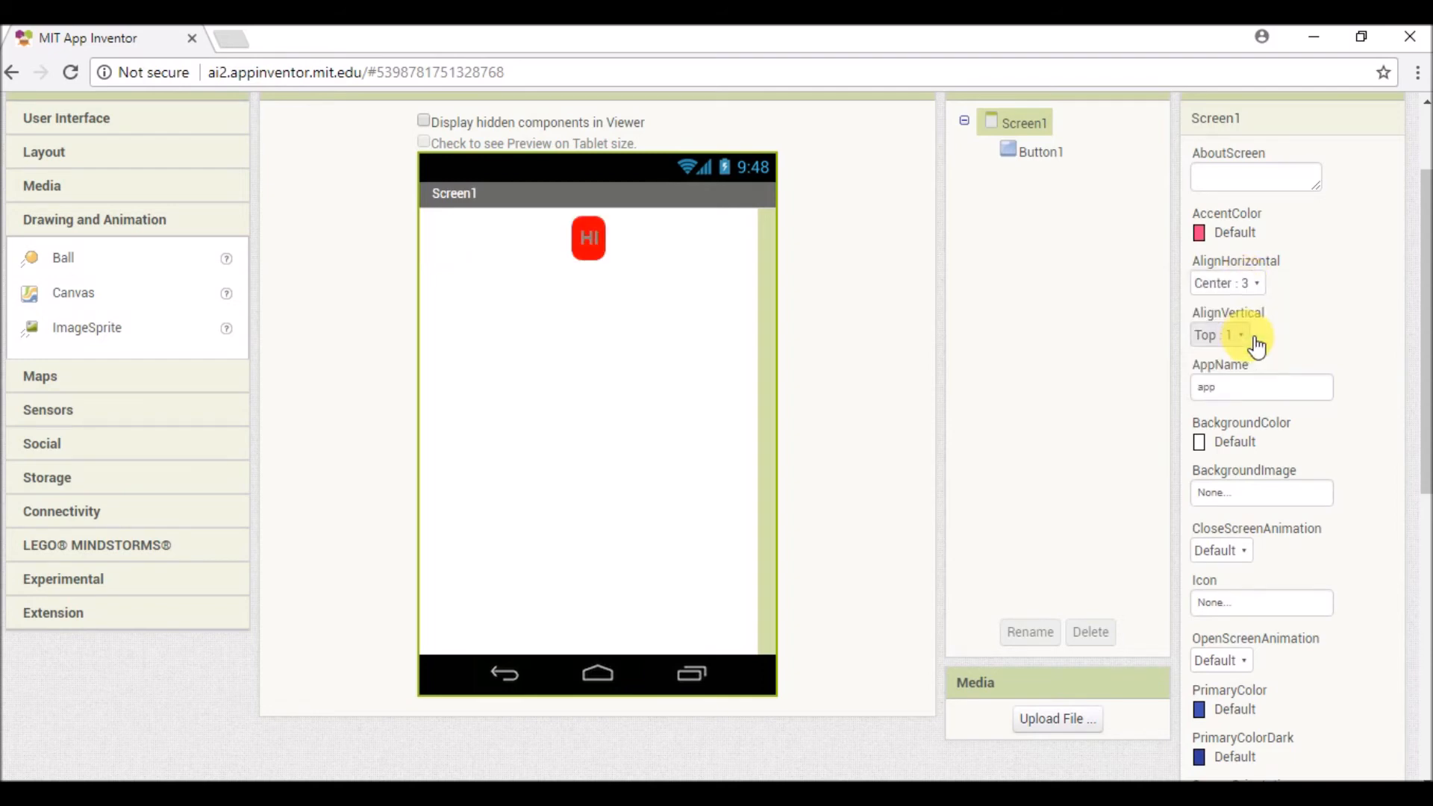
{"action": "left_click", "coordinate": [1237, 335]}
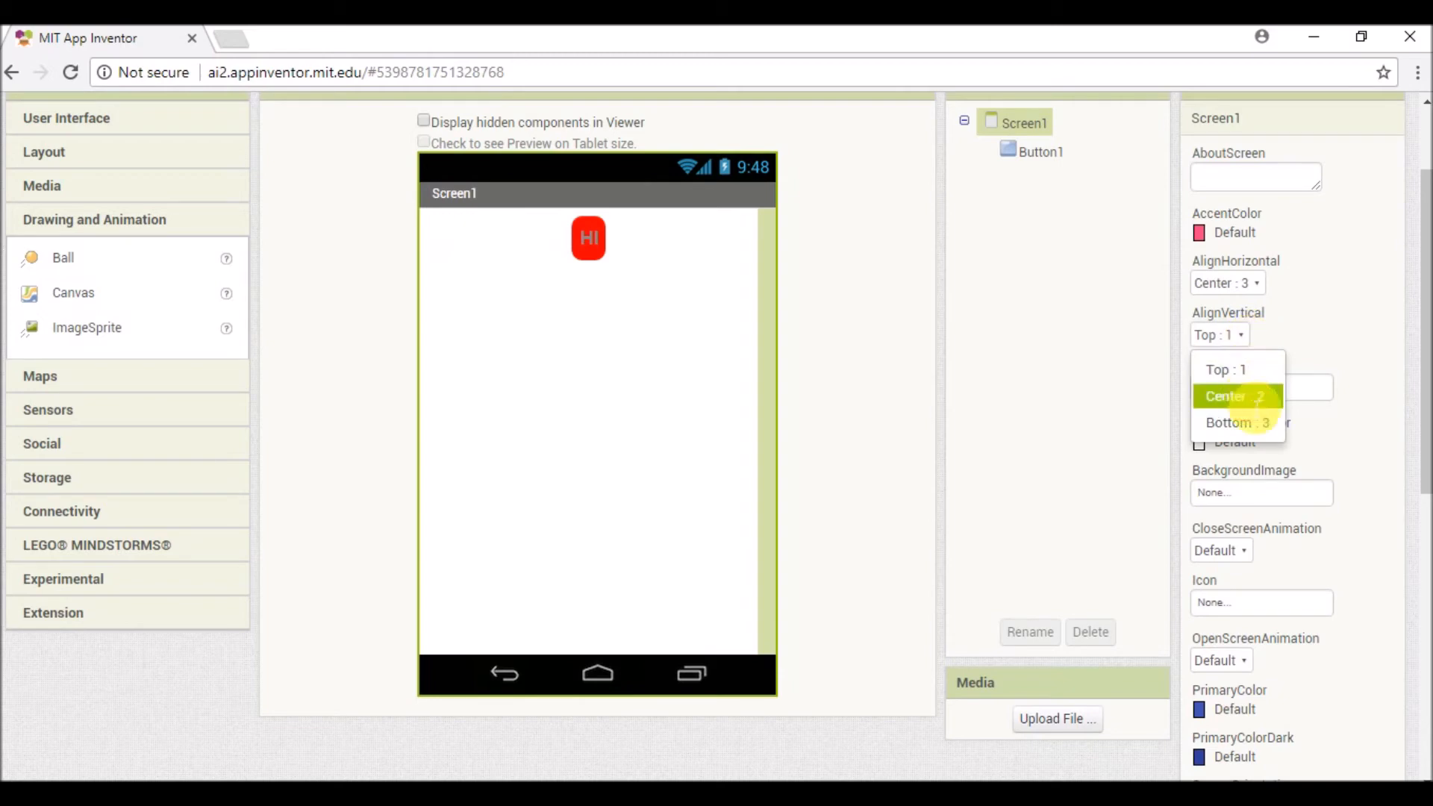
{"action": "left_click", "coordinate": [1232, 397]}
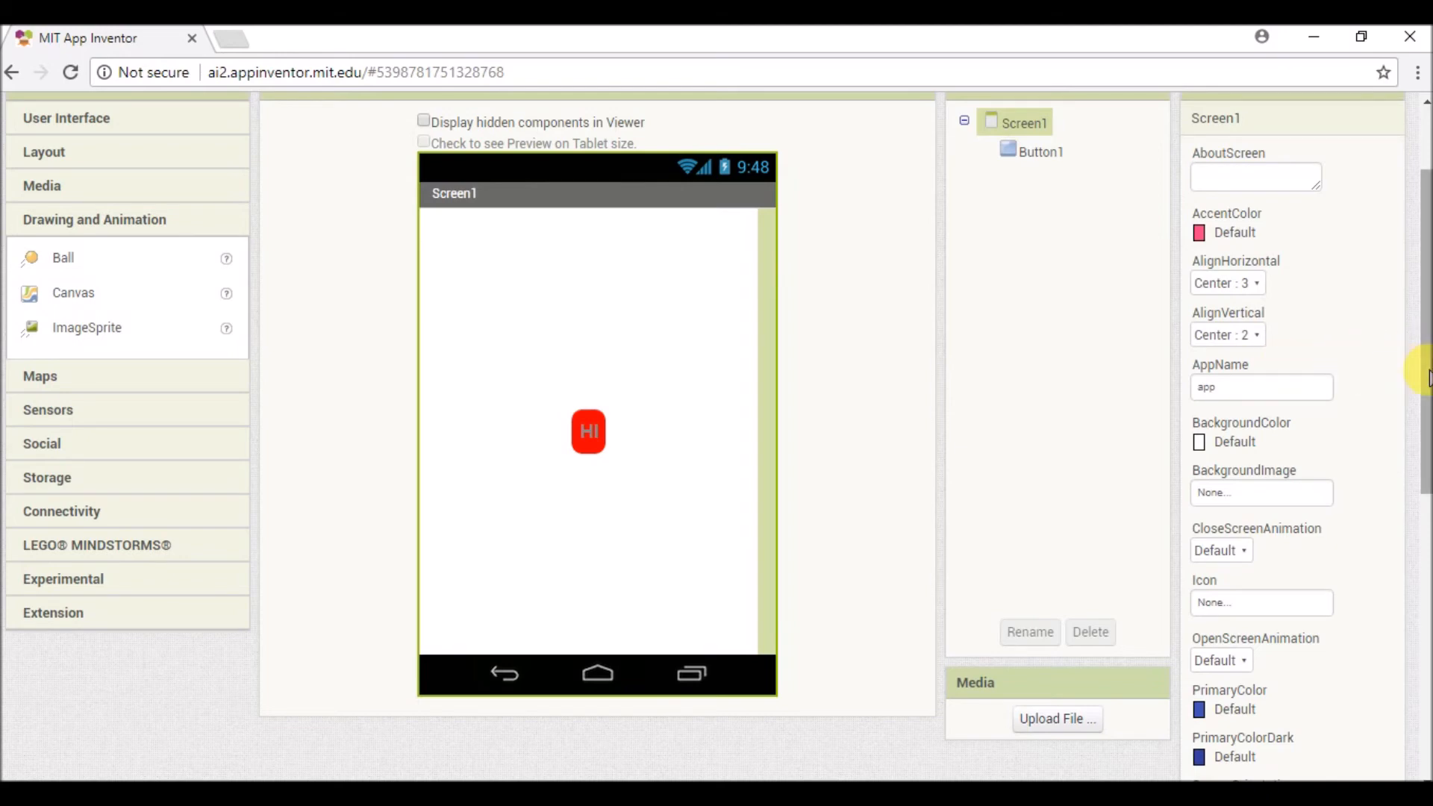
{"action": "scroll", "coordinate": [1405, 372], "scroll_direction": "down", "scroll_amount": 1}
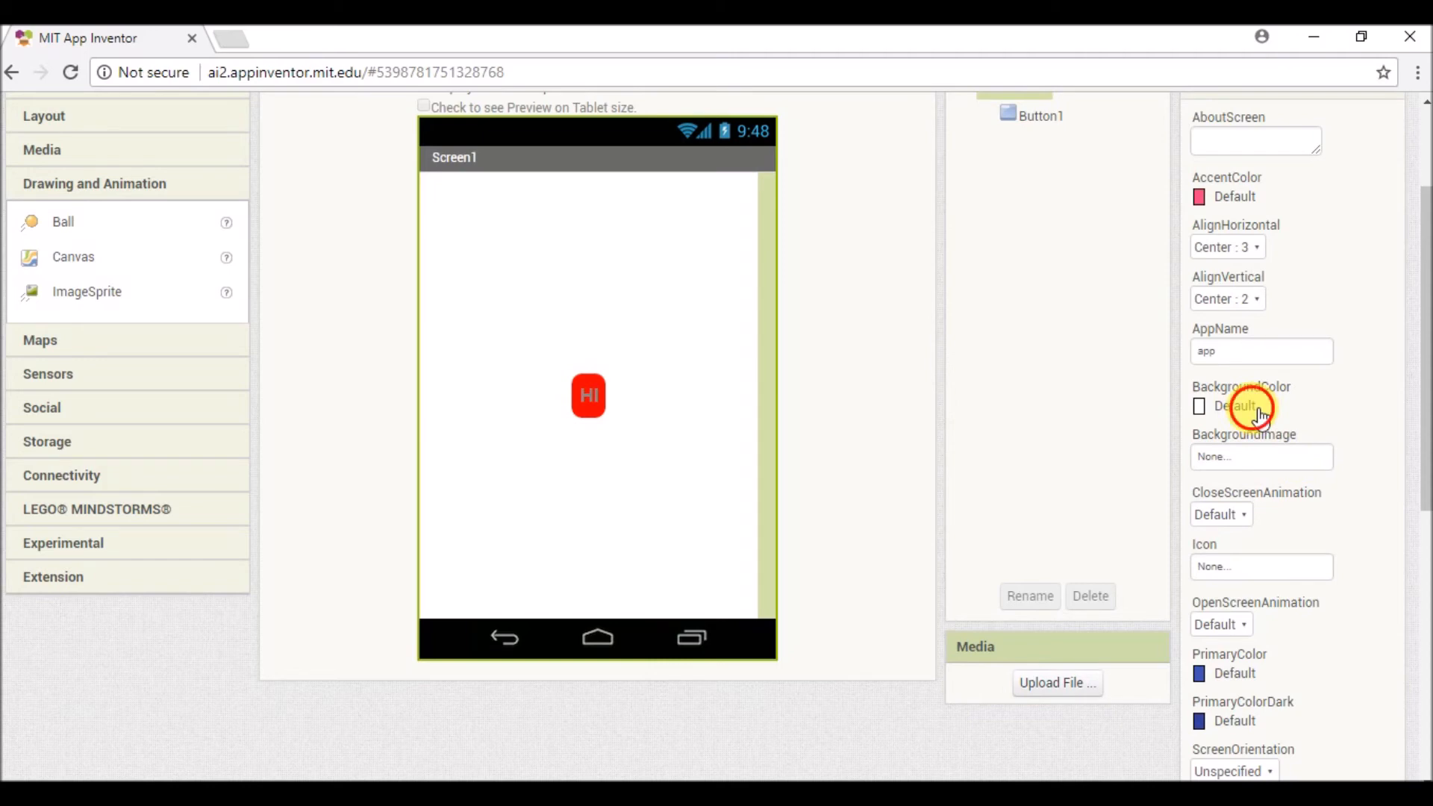
- Set Screen1's BackgroundColor to Green
{"action": "left_click", "coordinate": [1234, 406]}
{"action": "scroll", "coordinate": [1254, 404], "scroll_direction": "up", "scroll_amount": 3}
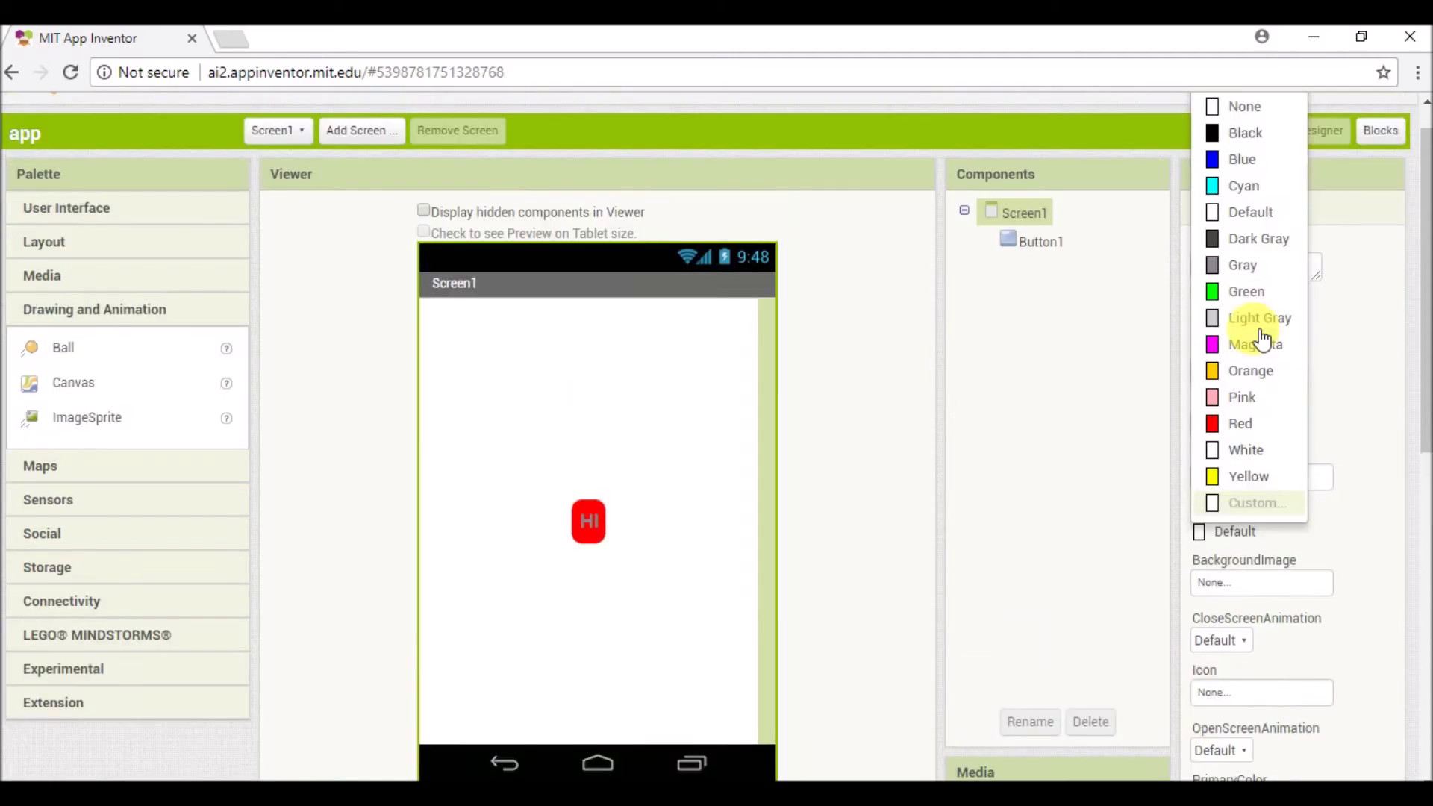
{"action": "left_click", "coordinate": [1245, 292]}
{"action": "left_click_drag", "start_coordinate": [1422, 330], "coordinate": [1421, 468]}
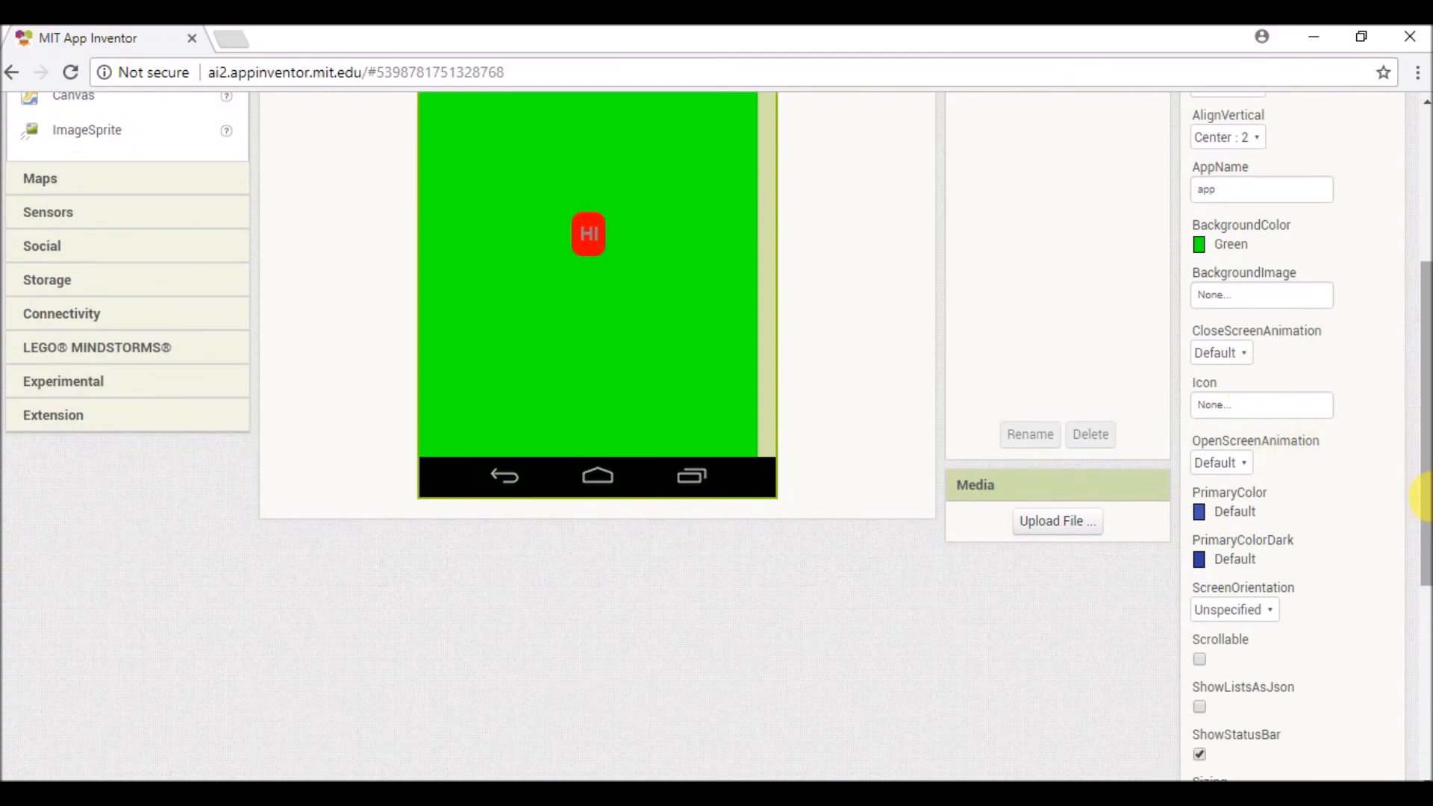
{"action": "mouse_move", "coordinate": [1421, 498]}
{"action": "left_mouse_down"}
{"action": "mouse_move", "coordinate": [1422, 683]}
{"action": "mouse_move", "coordinate": [1421, 336]}
{"action": "mouse_move", "coordinate": [1421, 387]}
{"action": "left_mouse_up"}
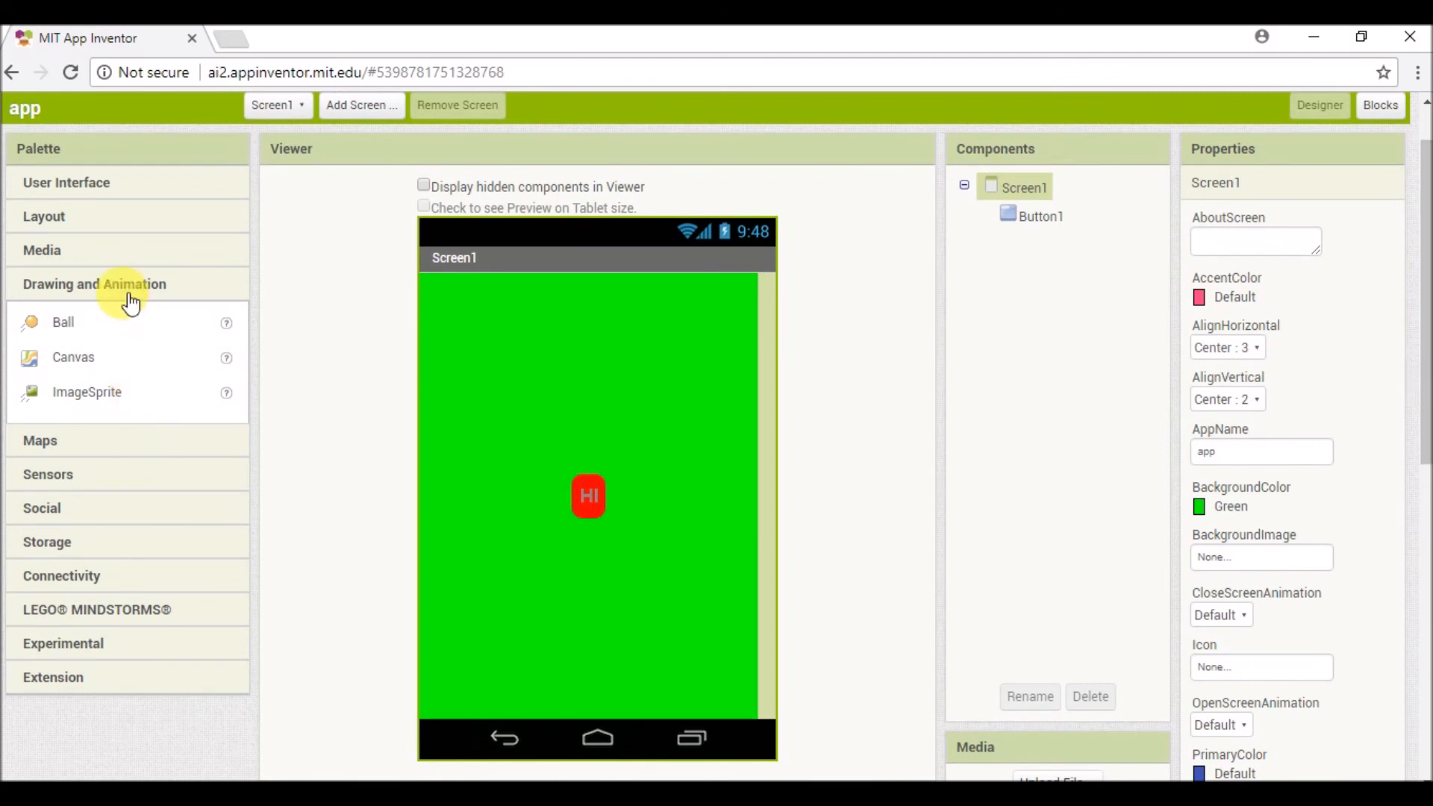
{"action": "left_click", "coordinate": [122, 251]}
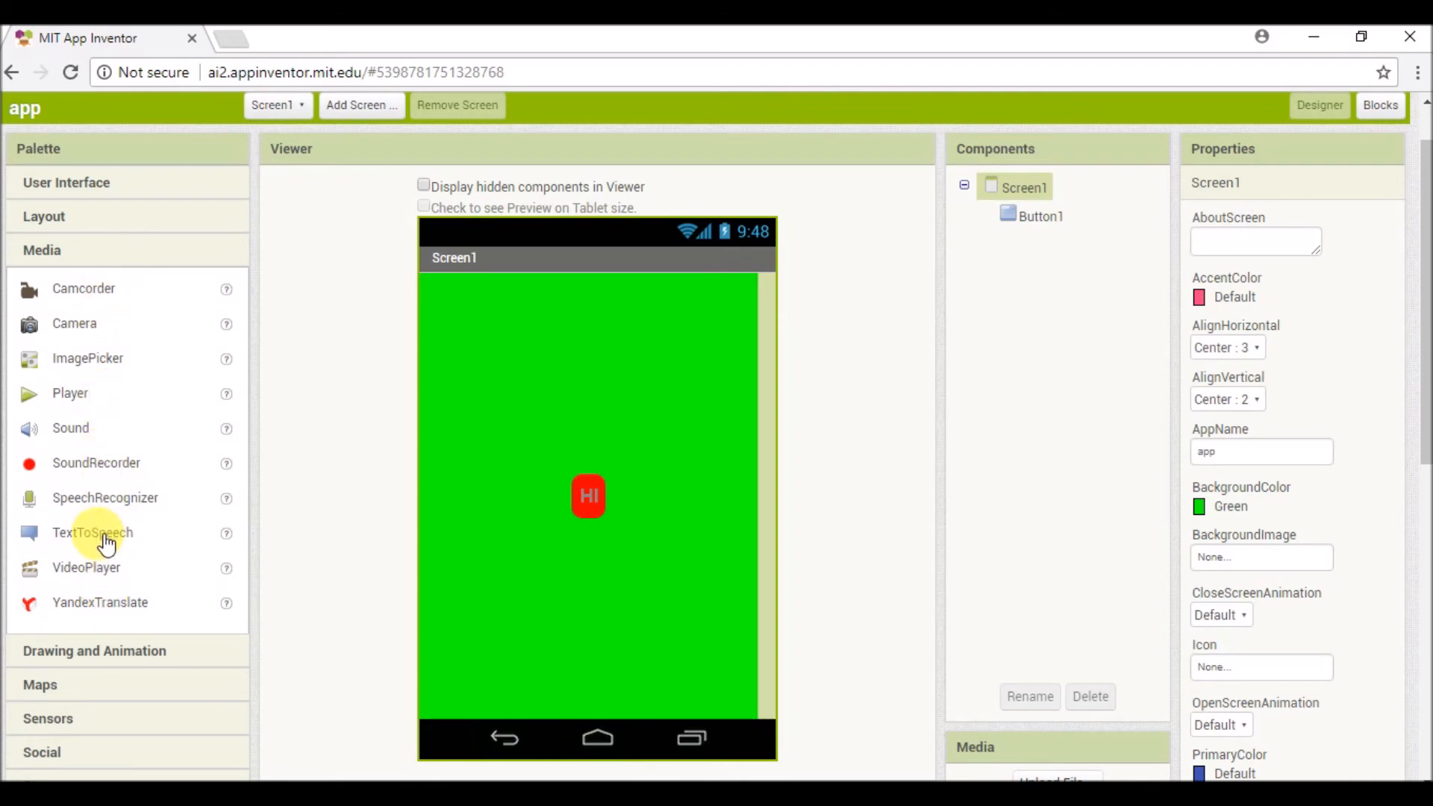
- Drag a TextToSpeech component from the Media palette onto Screen1
{"action": "left_click_drag", "start_coordinate": [104, 540], "coordinate": [435, 529]}
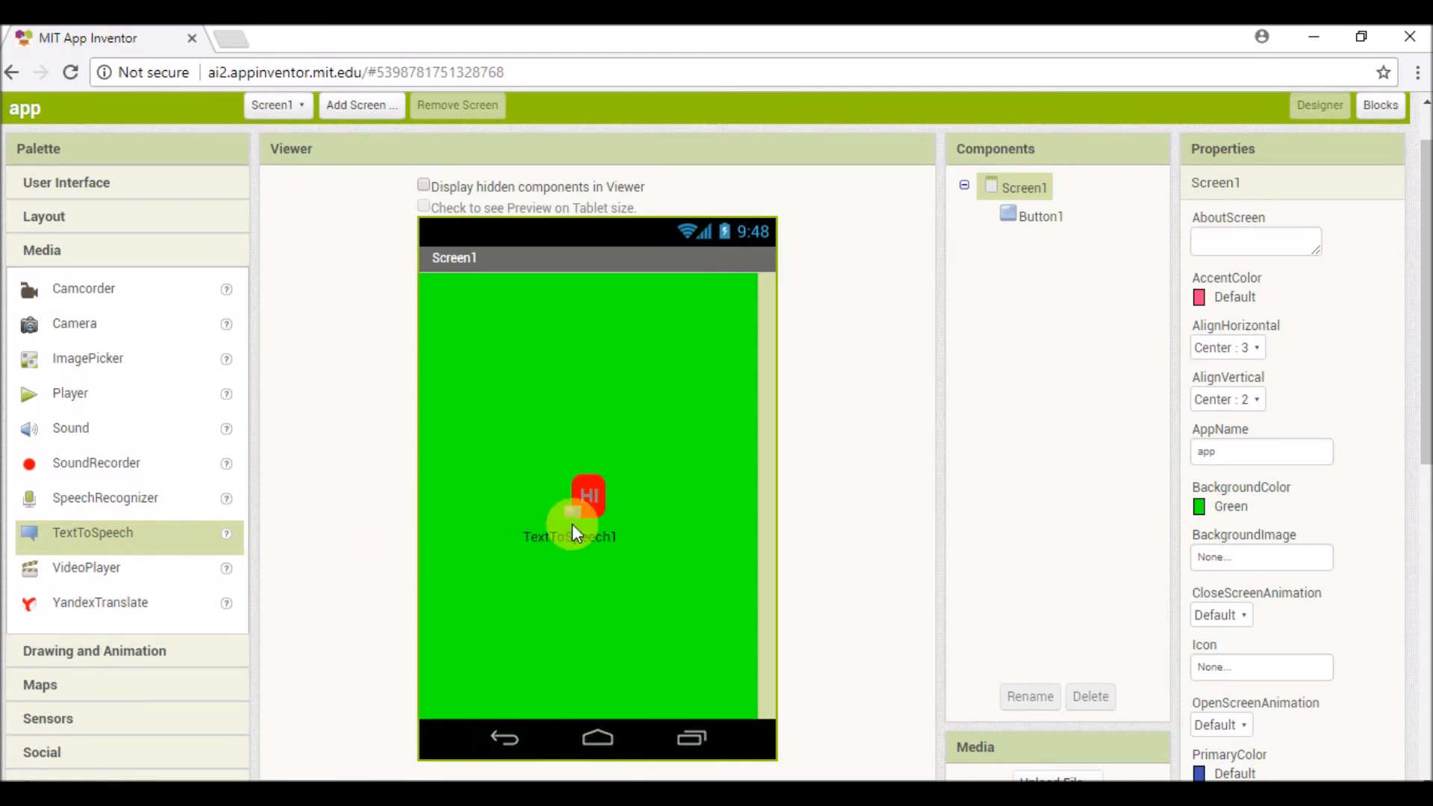
{"action": "left_click_drag", "start_coordinate": [573, 523], "coordinate": [572, 524]}
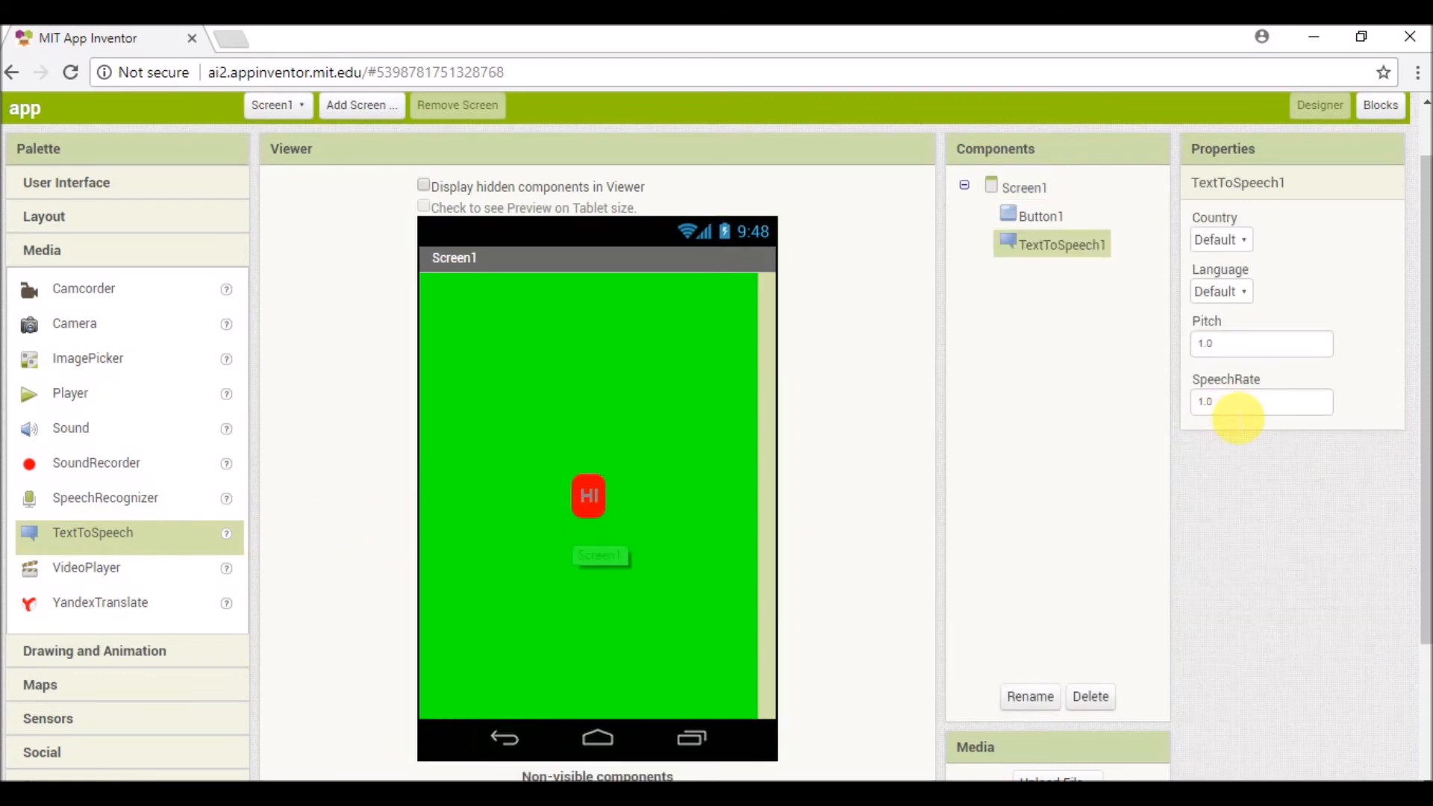
{"action": "left_click_drag", "start_coordinate": [1424, 336], "coordinate": [1424, 409]}
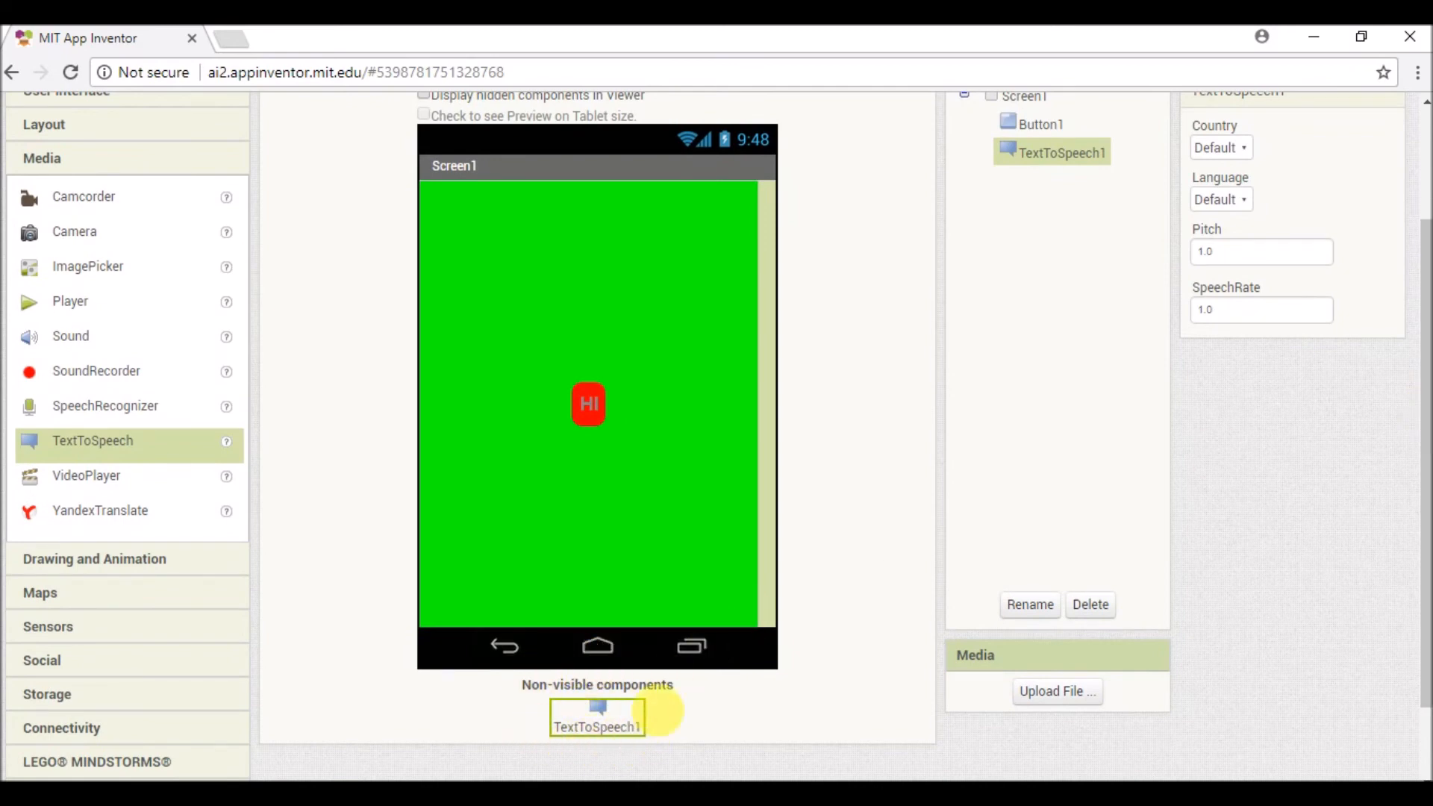
{"action": "scroll", "coordinate": [1230, 557], "scroll_direction": "up", "scroll_amount": 3}
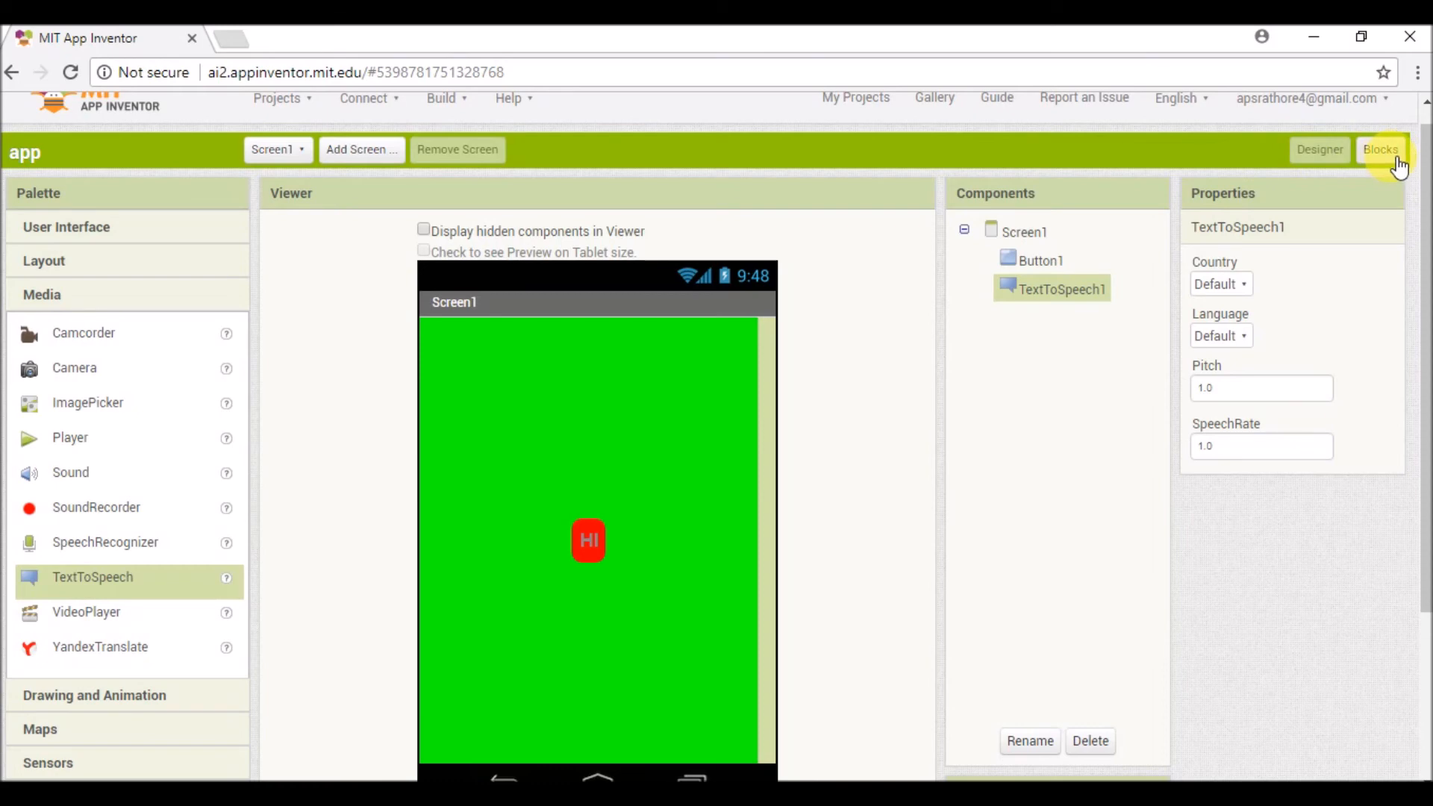
- In the Blocks editor, place a 'when Button1.Click' event block on the workspace
{"action": "left_click", "coordinate": [1390, 156]}
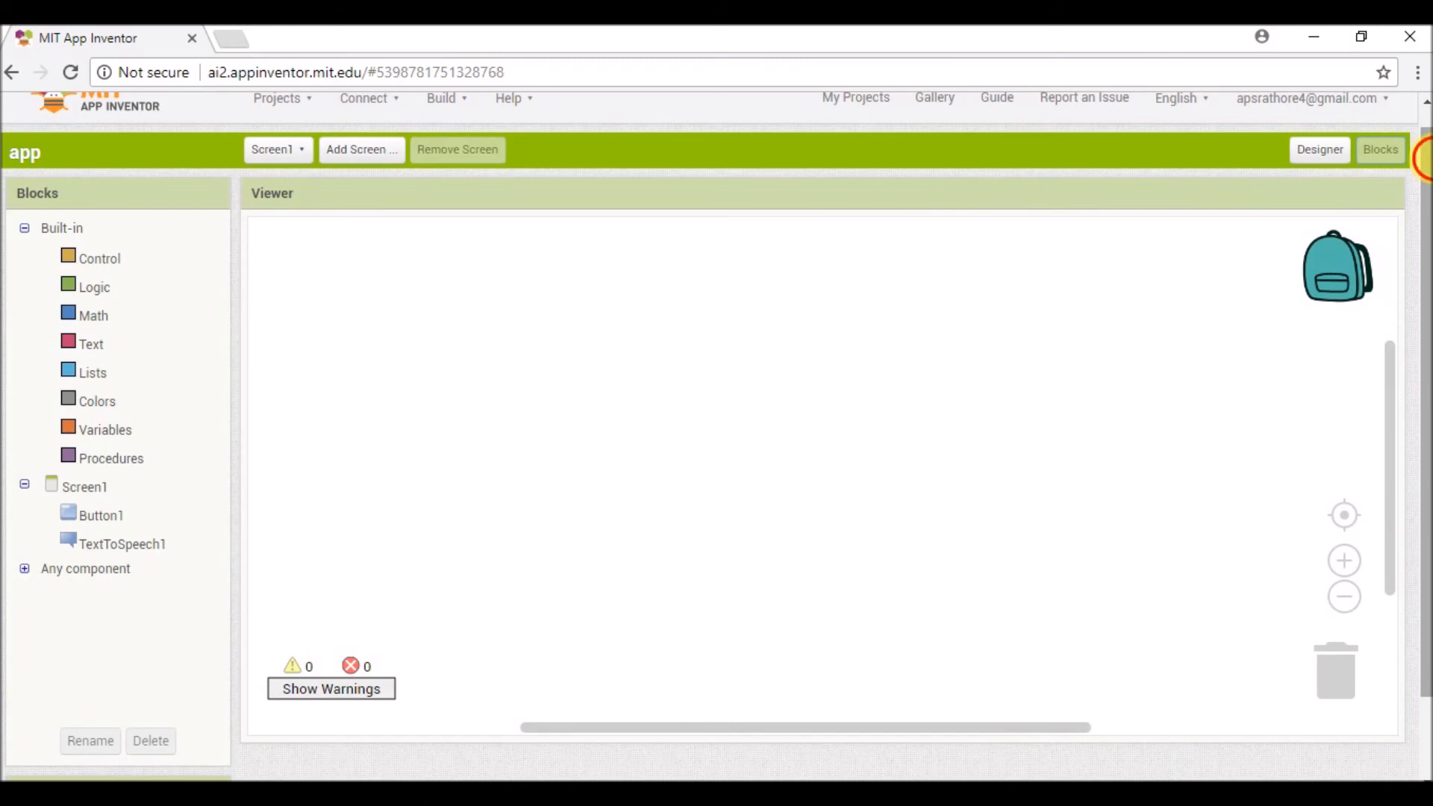
{"action": "scroll", "coordinate": [1390, 168], "scroll_direction": "down", "scroll_amount": 1}
{"action": "scroll", "coordinate": [1422, 169], "scroll_direction": "up", "scroll_amount": 1}
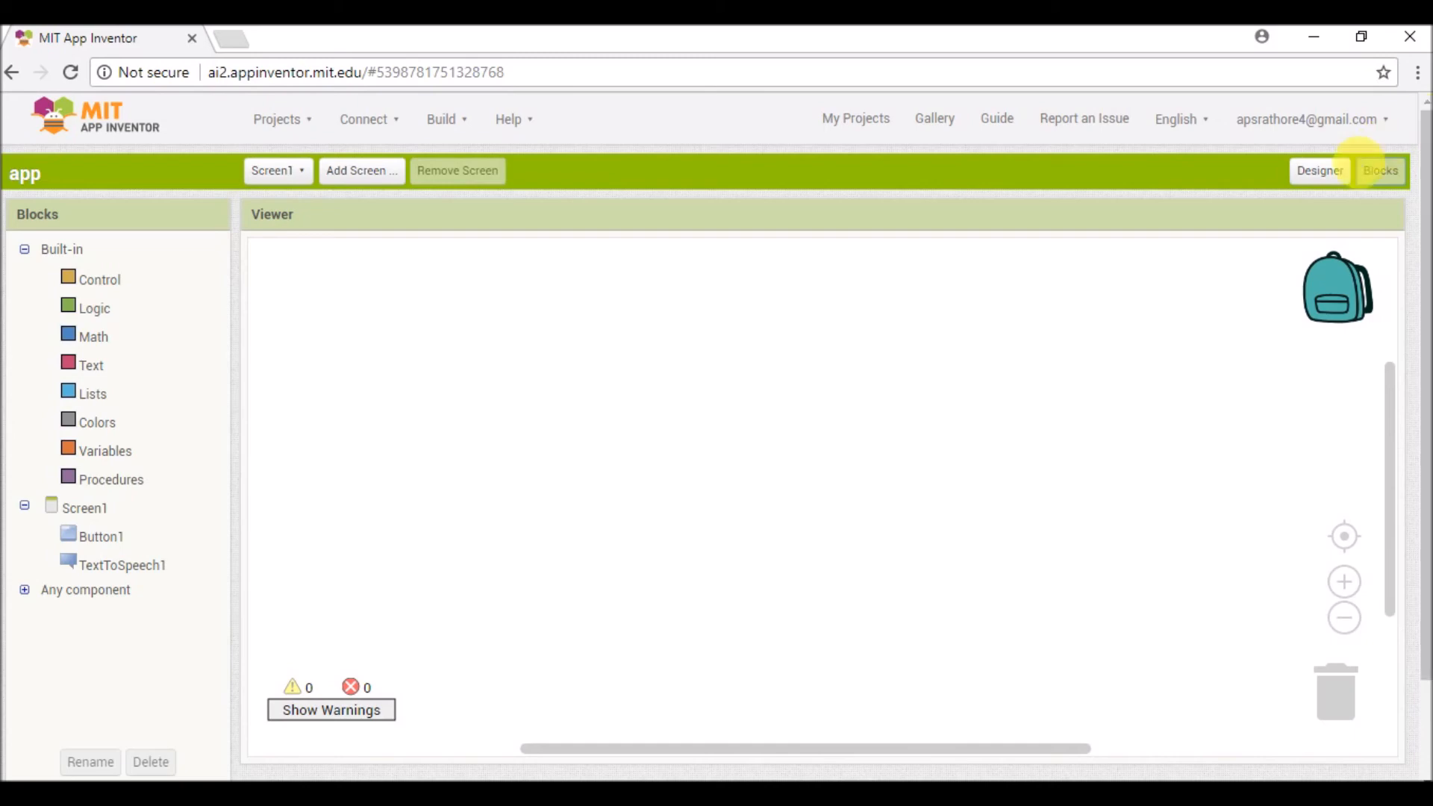
{"action": "left_click", "coordinate": [1318, 170]}
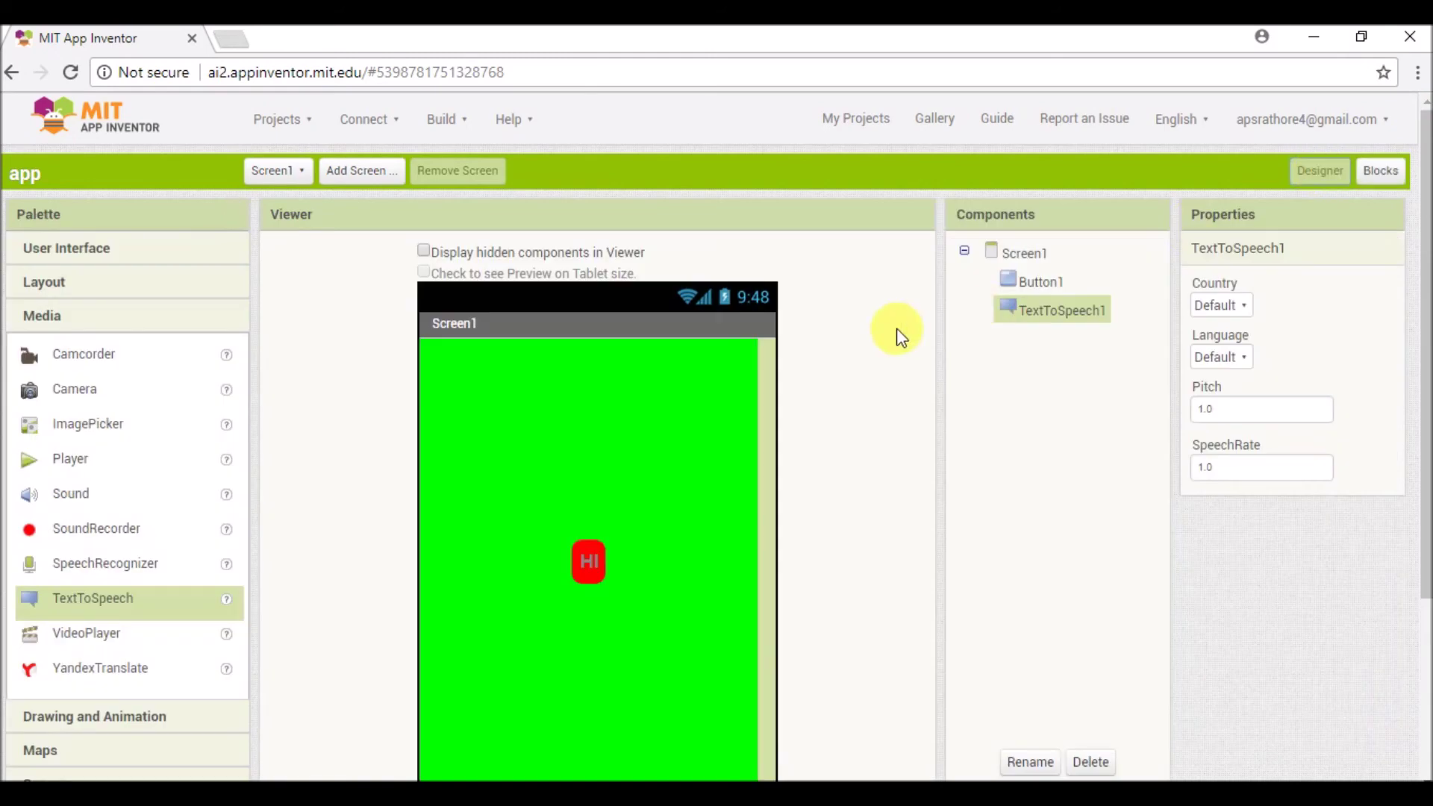
{"action": "left_click", "coordinate": [590, 561]}
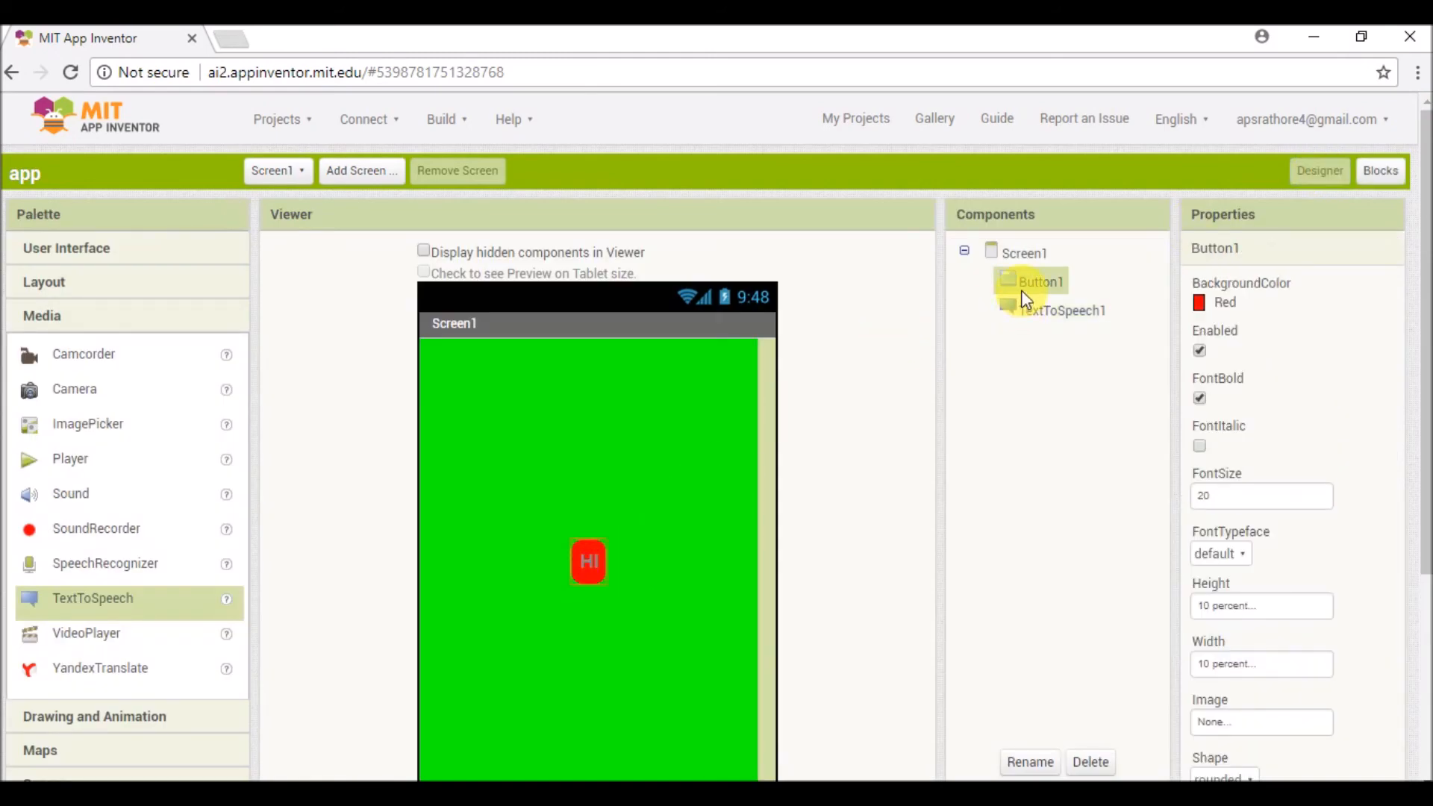
{"action": "left_click", "coordinate": [1380, 170]}
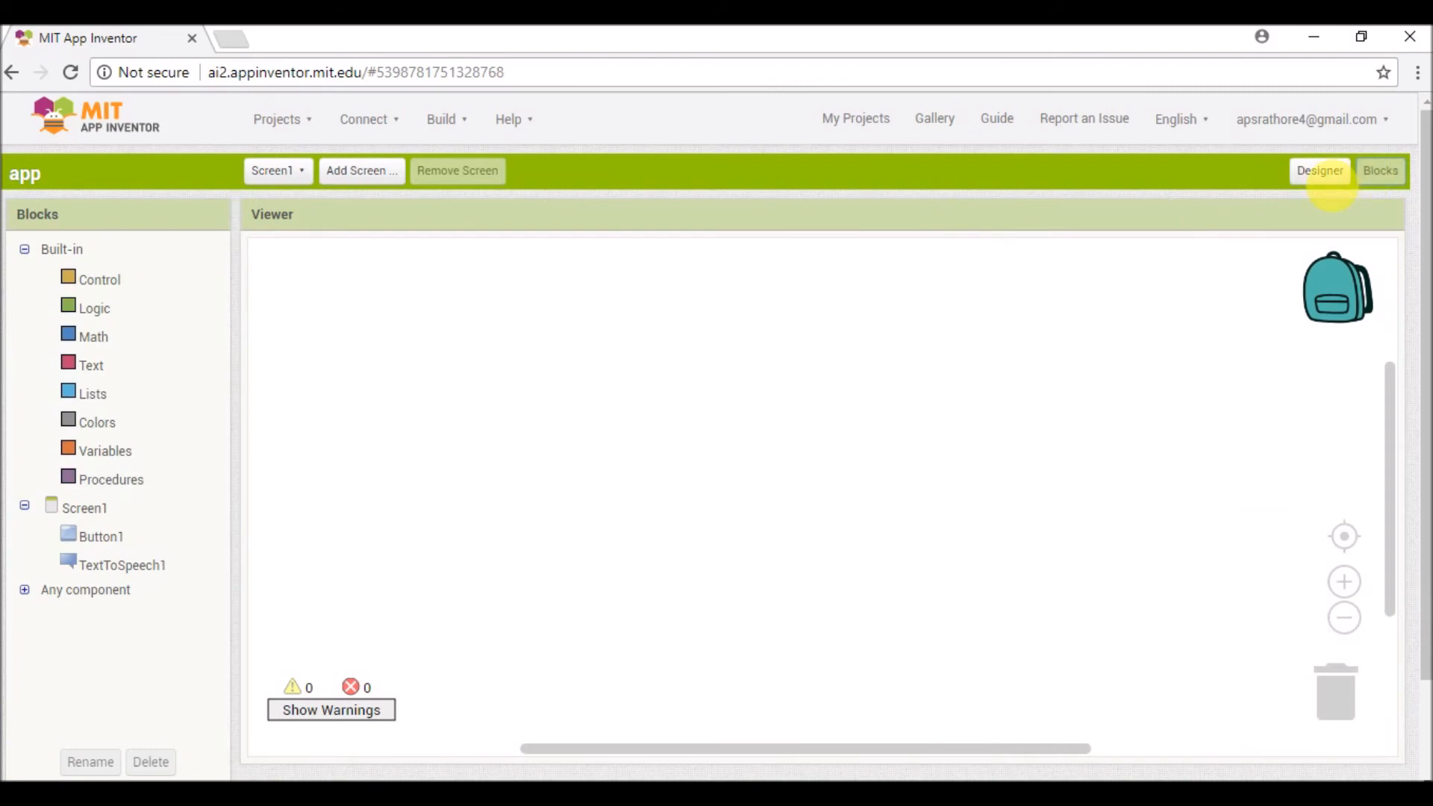
{"action": "left_click", "coordinate": [94, 532]}
{"action": "left_click", "coordinate": [289, 268]}
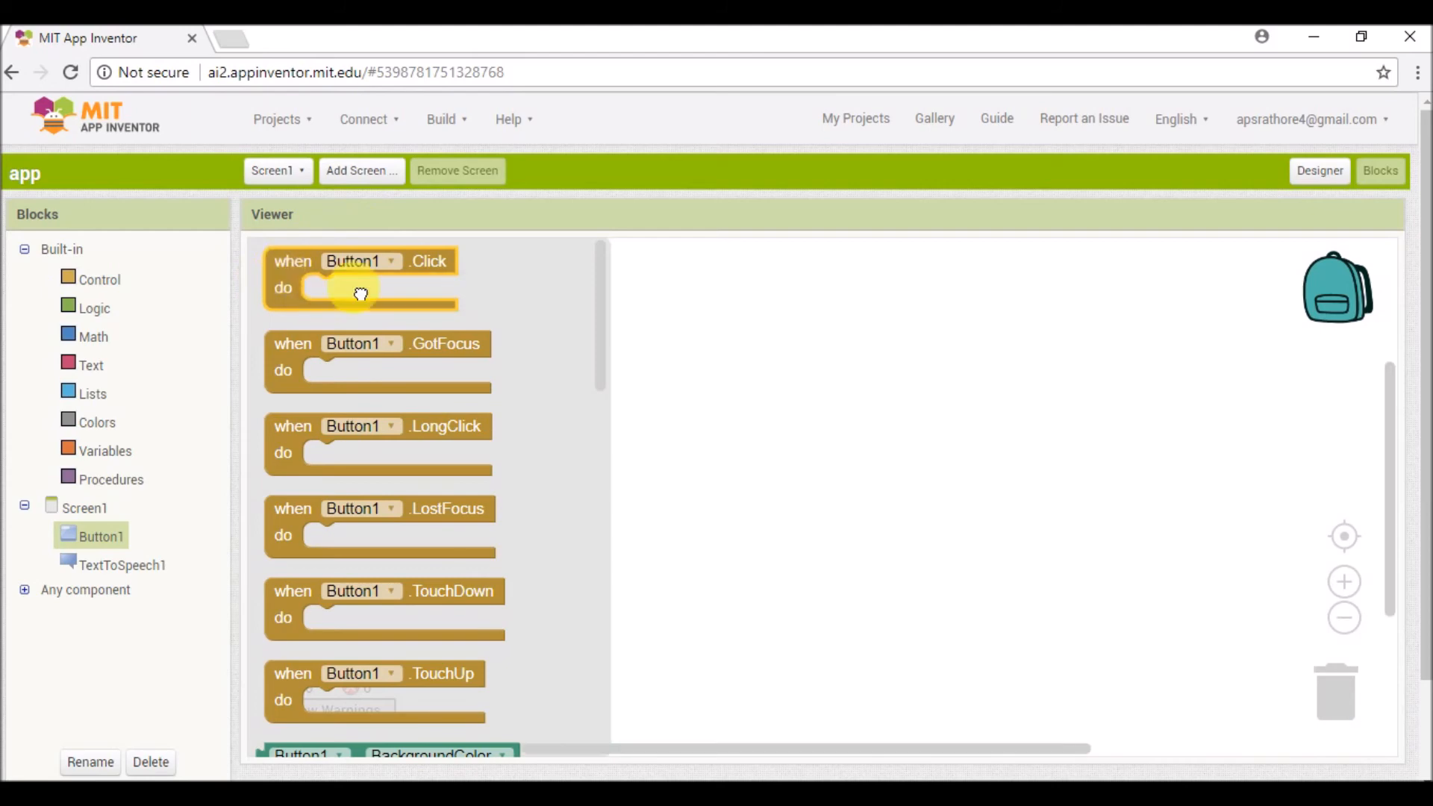
{"action": "left_click_drag", "start_coordinate": [286, 271], "coordinate": [518, 365]}
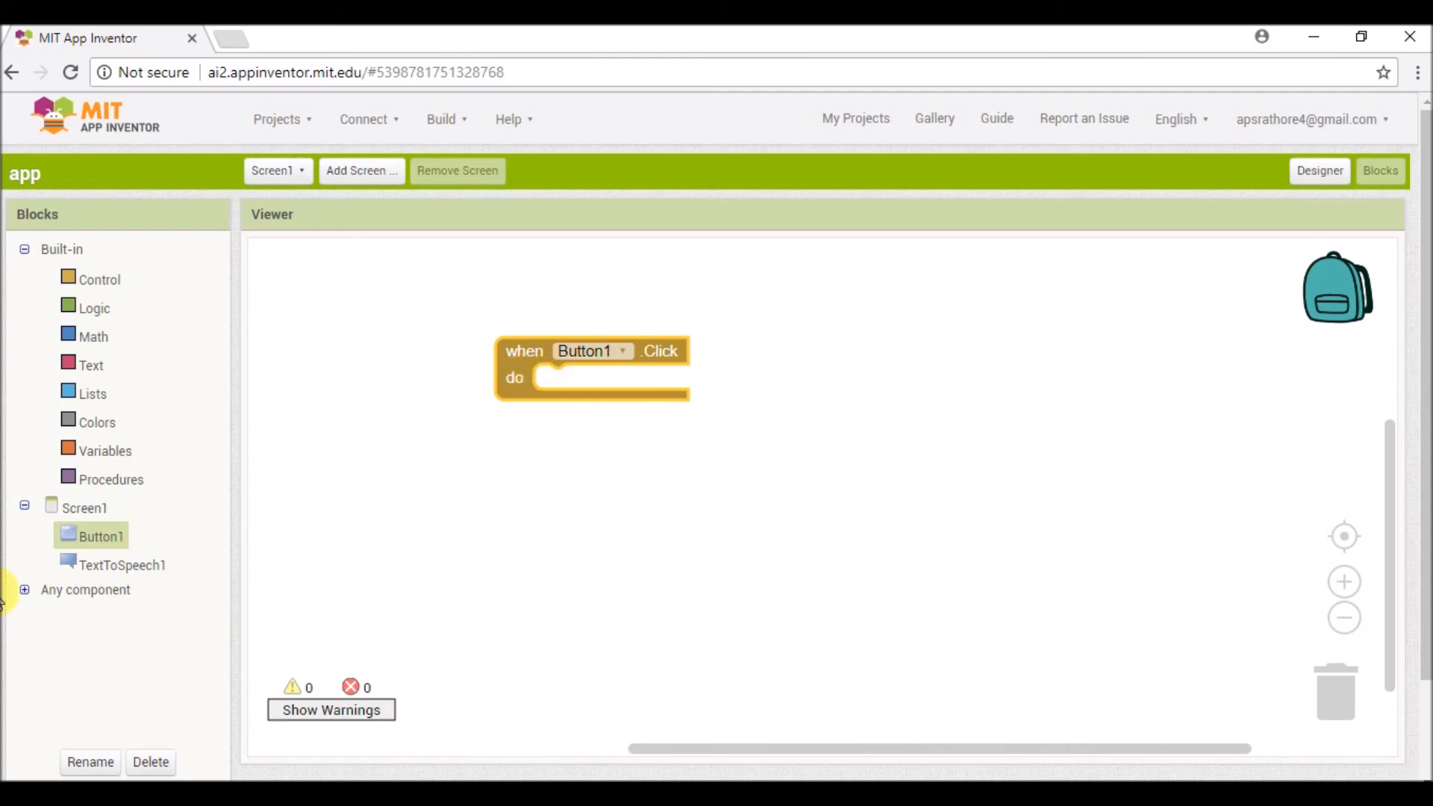
- Put a 'call TextToSpeech1.Speak' block inside the Button1.Click handler
{"action": "left_click", "coordinate": [127, 565]}
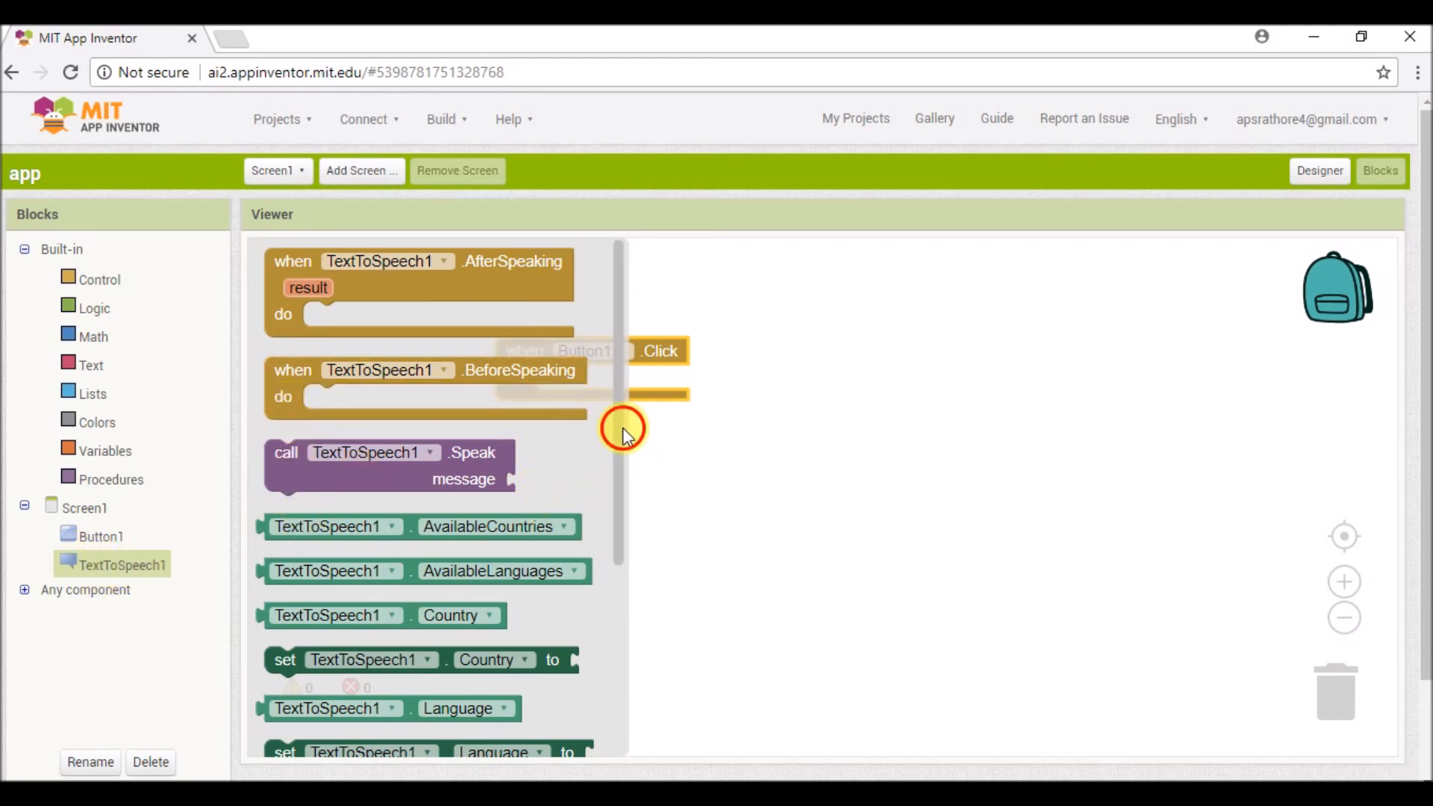
{"action": "mouse_move", "coordinate": [622, 428]}
{"action": "left_mouse_down"}
{"action": "mouse_move", "coordinate": [614, 506]}
{"action": "mouse_move", "coordinate": [617, 359]}
{"action": "left_mouse_up"}
{"action": "left_click_drag", "start_coordinate": [300, 477], "coordinate": [572, 410]}
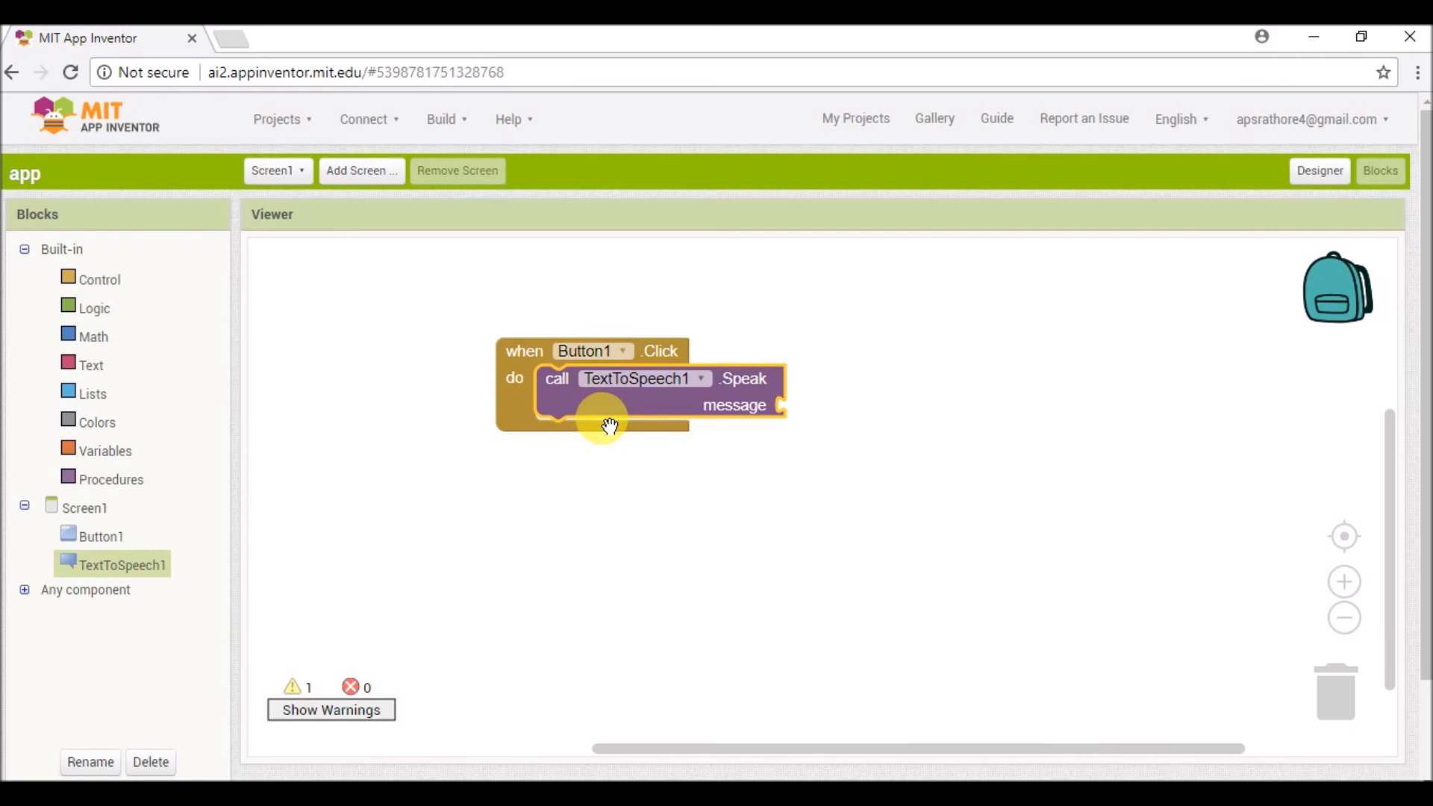
{"action": "left_click", "coordinate": [1320, 170]}
- Plug an empty text string block into the Speak call's message socket
{"action": "left_click", "coordinate": [1071, 315]}
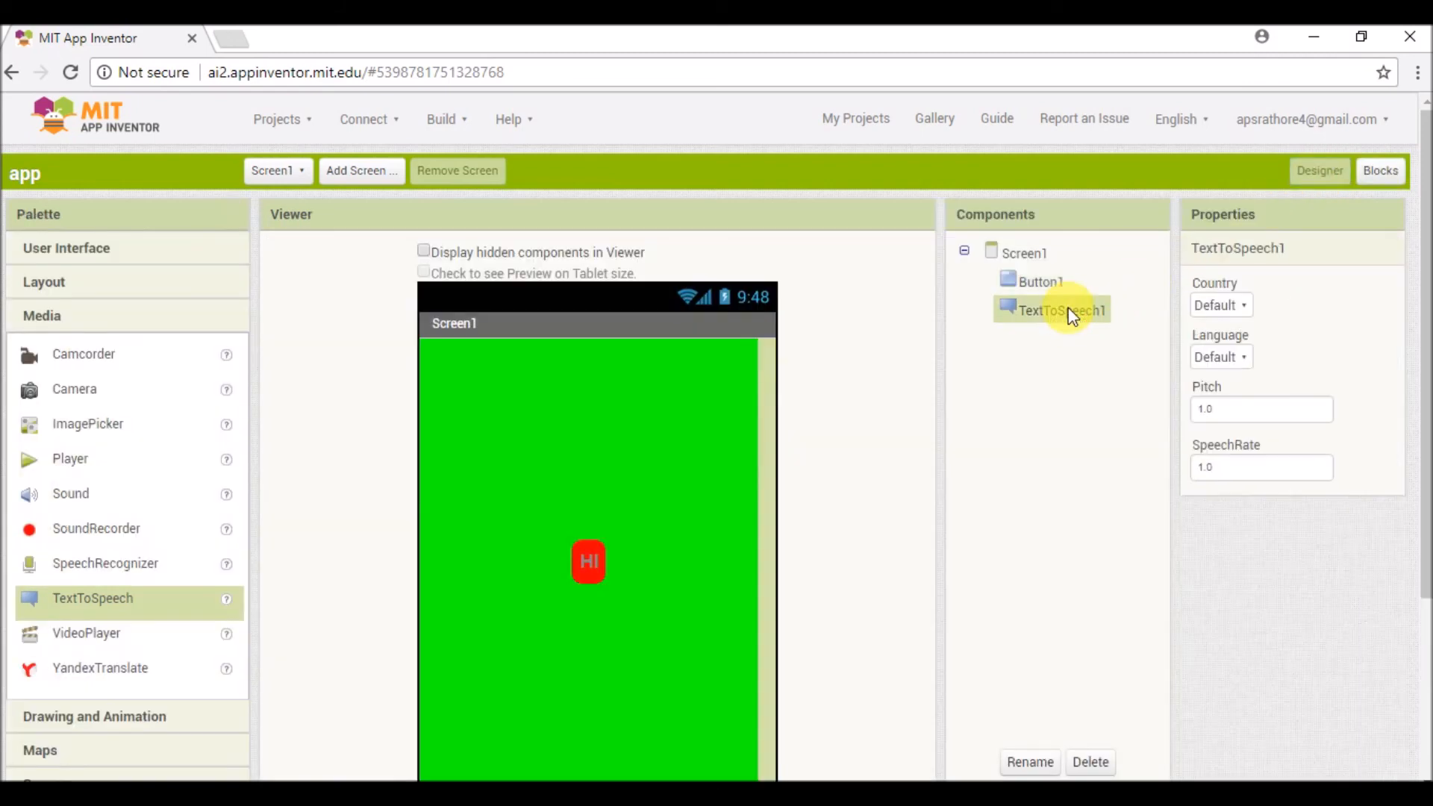
{"action": "left_click", "coordinate": [1379, 170]}
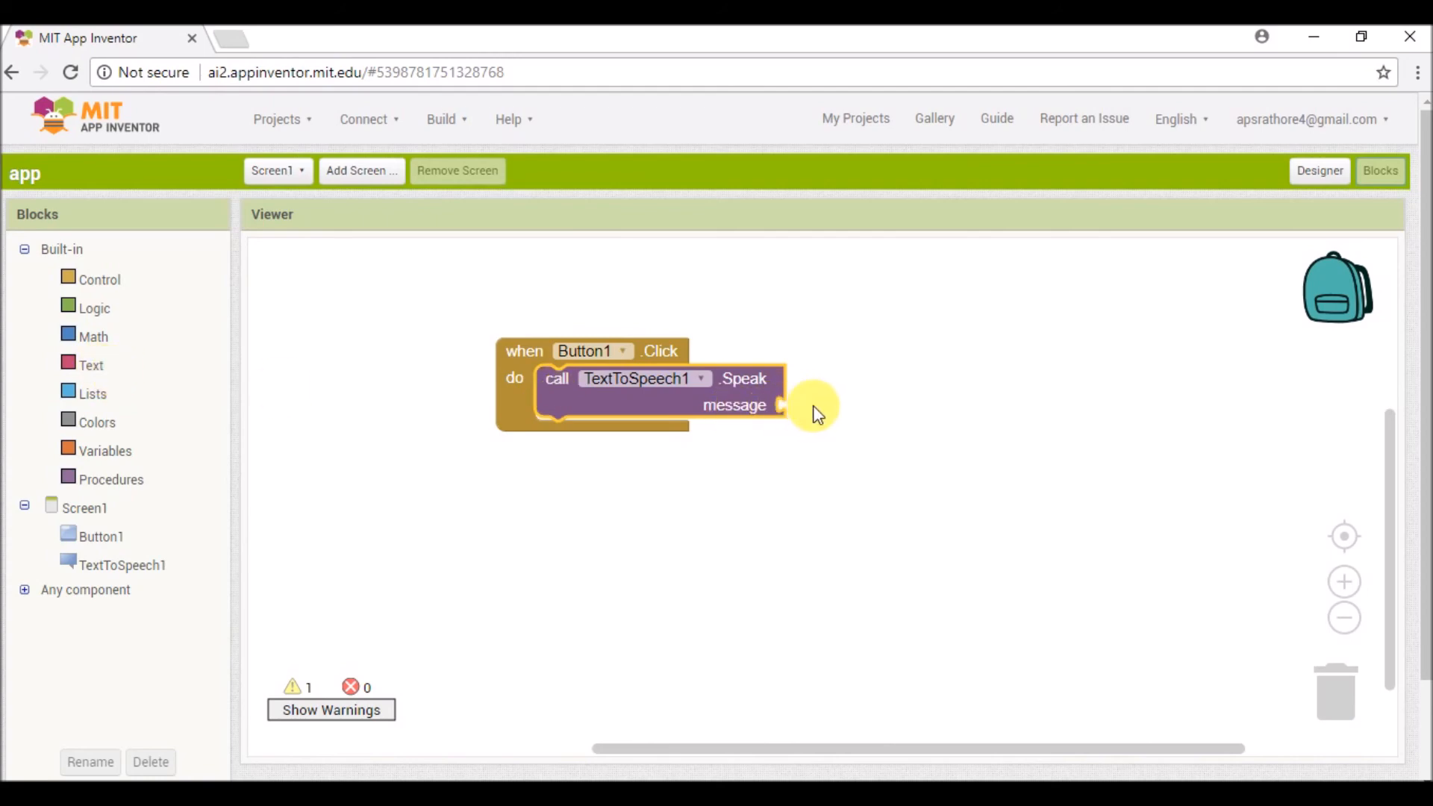
{"action": "left_click", "coordinate": [92, 368]}
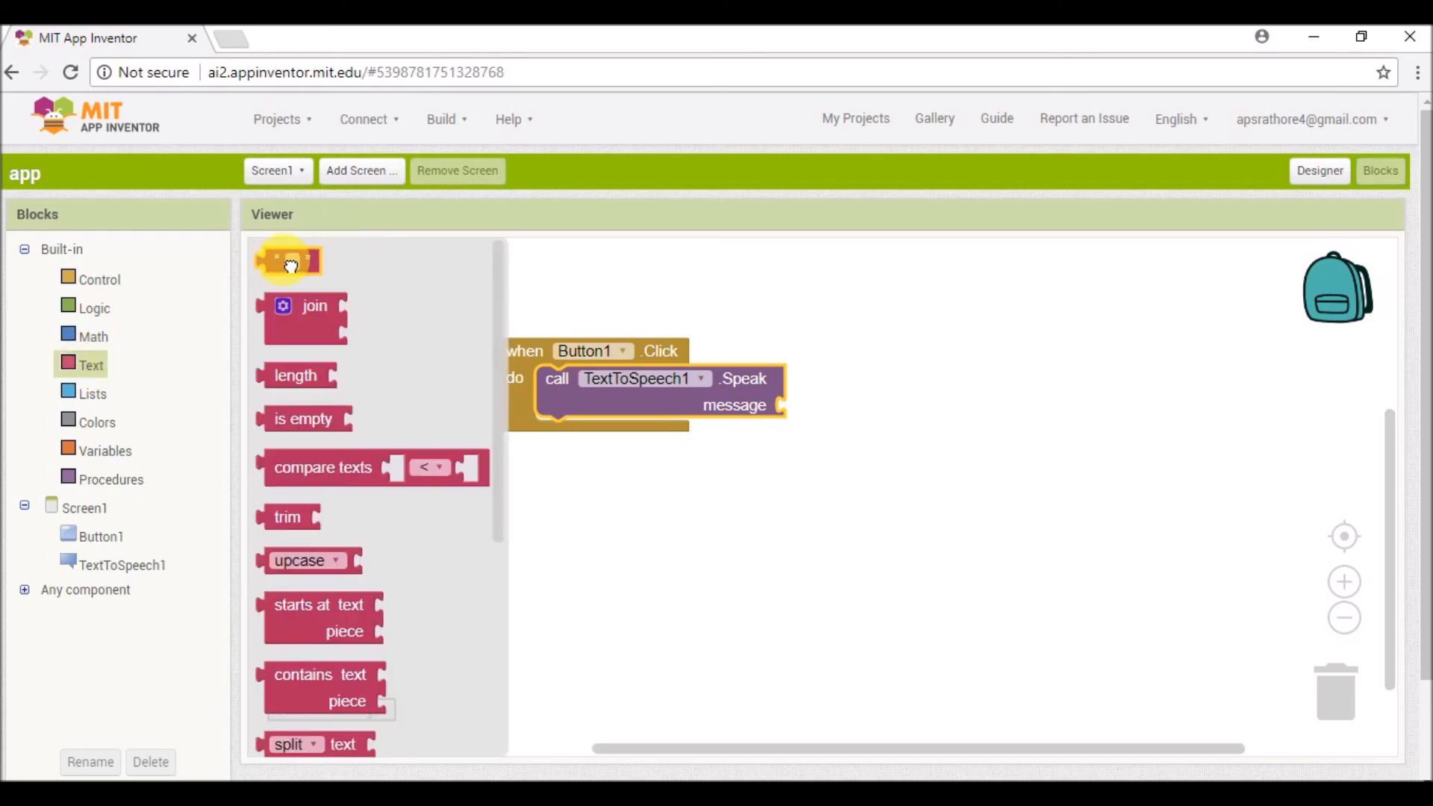
{"action": "mouse_move", "coordinate": [288, 261]}
{"action": "left_mouse_down"}
{"action": "mouse_move", "coordinate": [521, 309]}
{"action": "mouse_move", "coordinate": [808, 409]}
{"action": "left_mouse_up"}
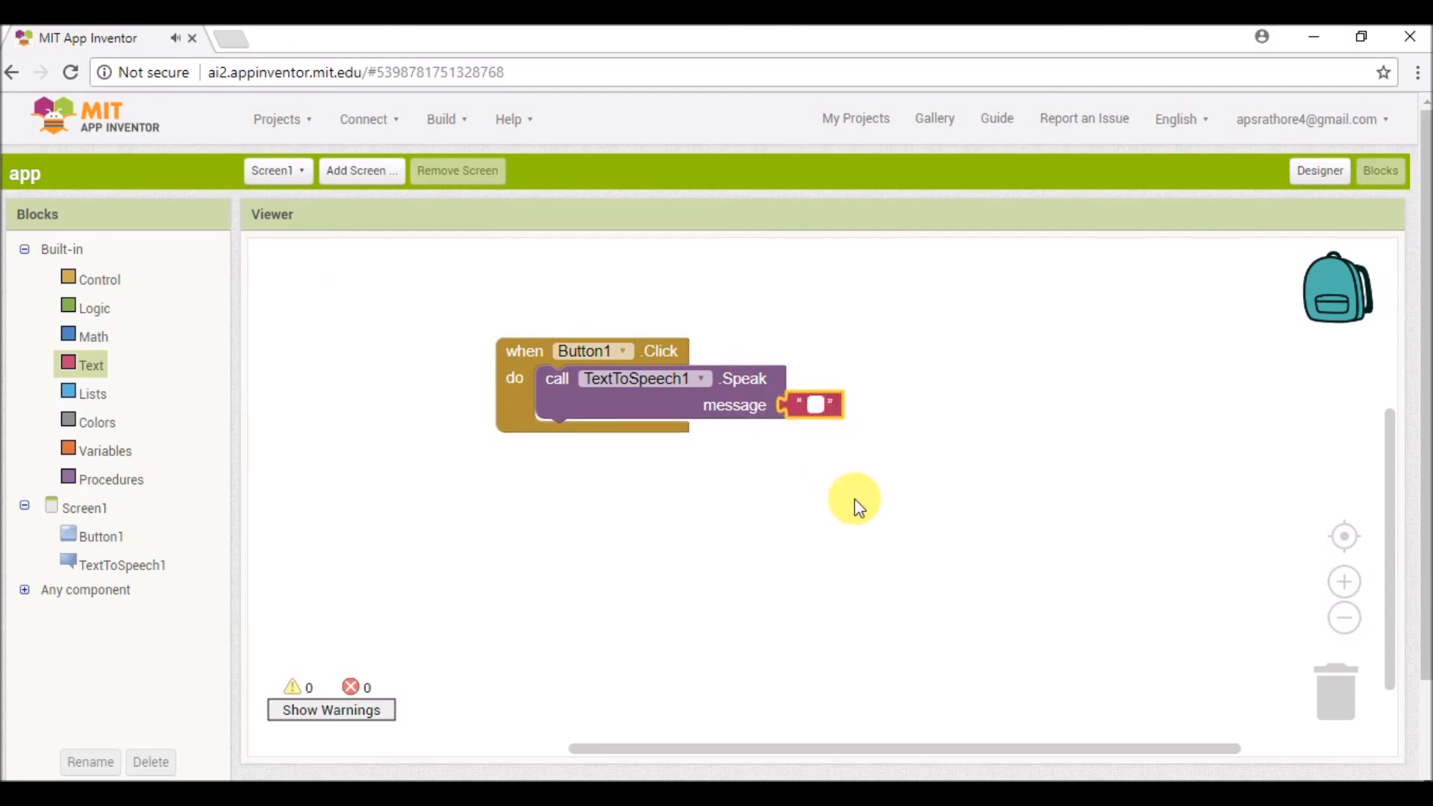
{"action": "type", "text": "hi"}
- Enter the message text 'how are you' in the string block
{"action": "key", "text": "BackSpace"}
{"action": "key", "text": "BackSpace"}
{"action": "type", "text": "how are "}
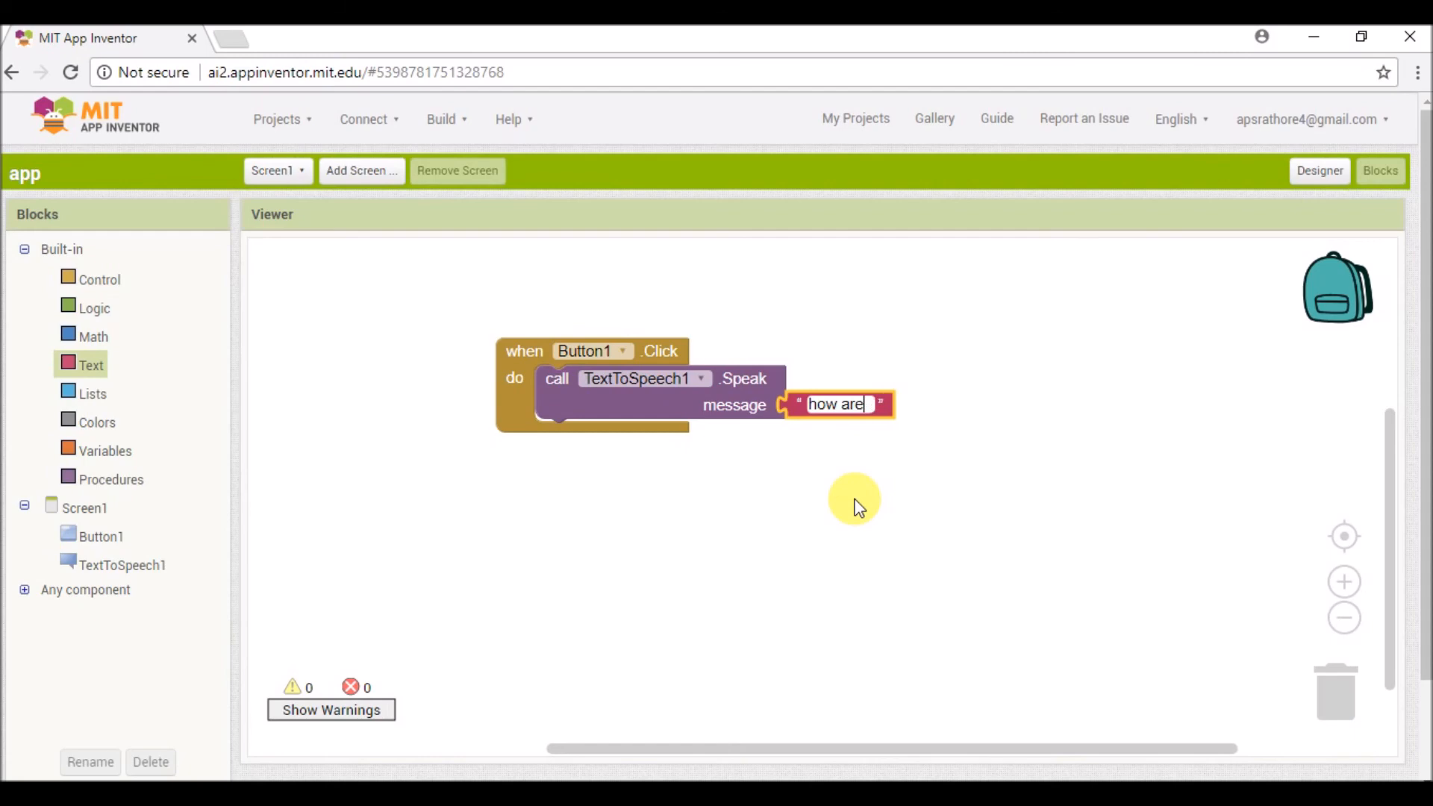
{"action": "type", "text": "you"}
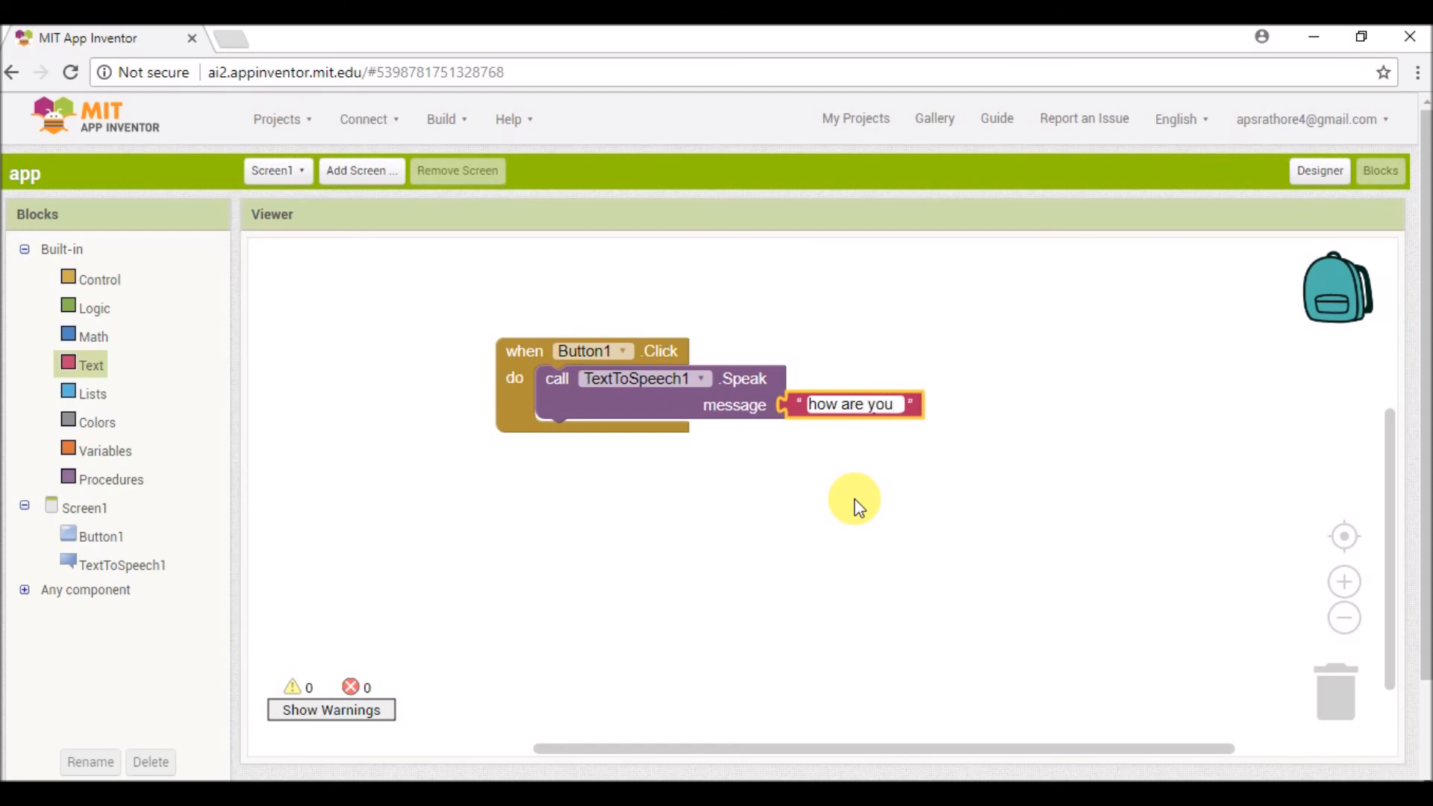
{"action": "left_click", "coordinate": [853, 503]}
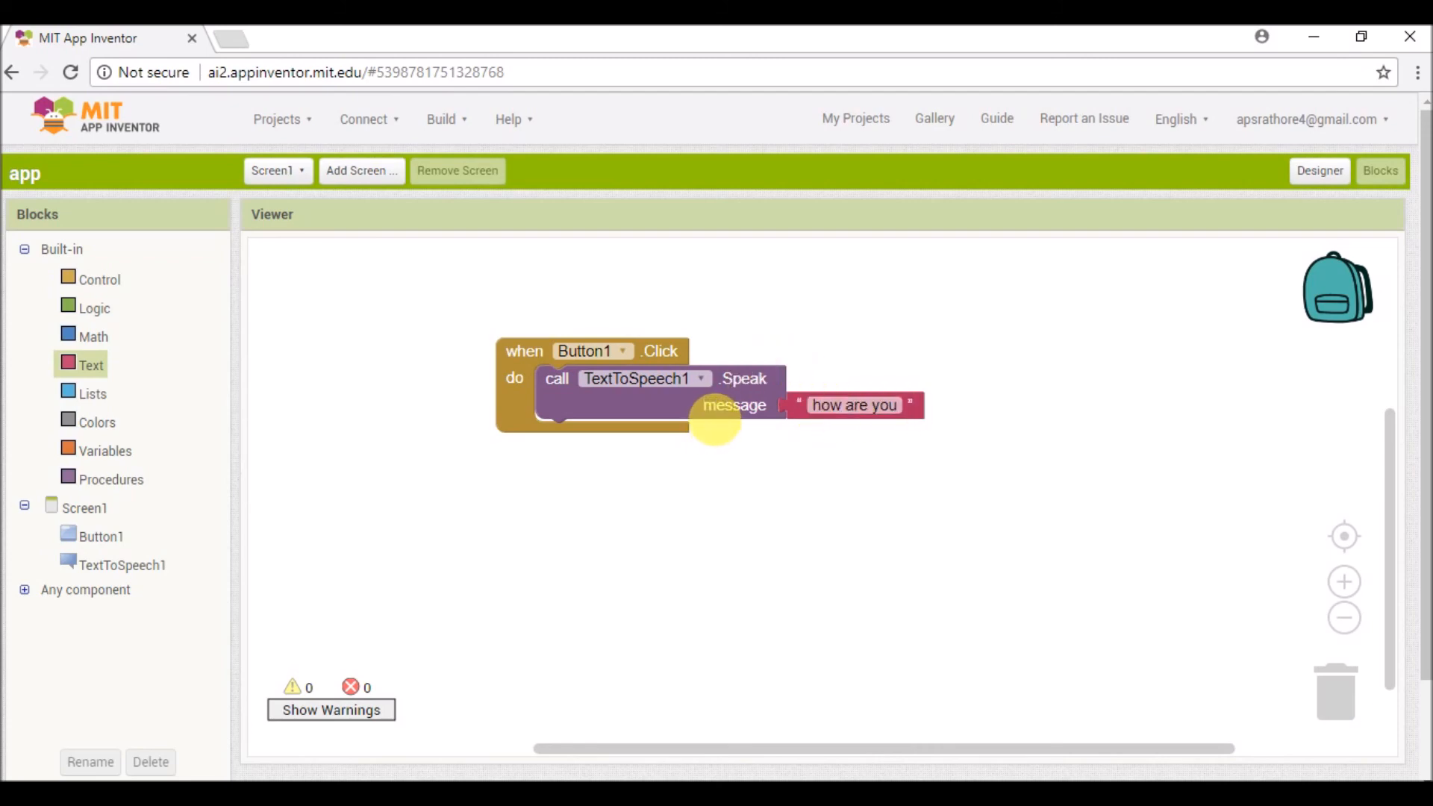
{"action": "left_click", "coordinate": [853, 406]}
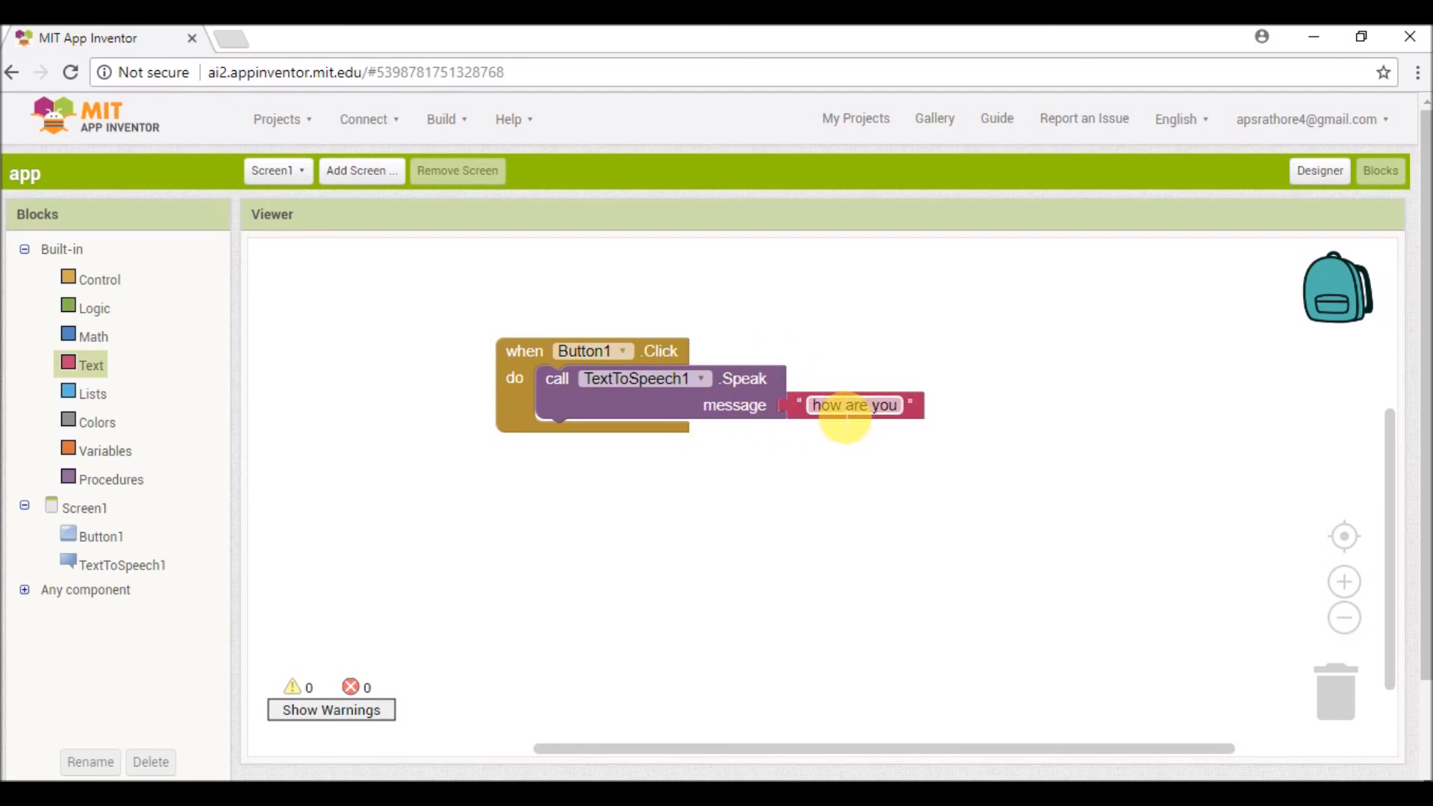
{"action": "left_click", "coordinate": [913, 482]}
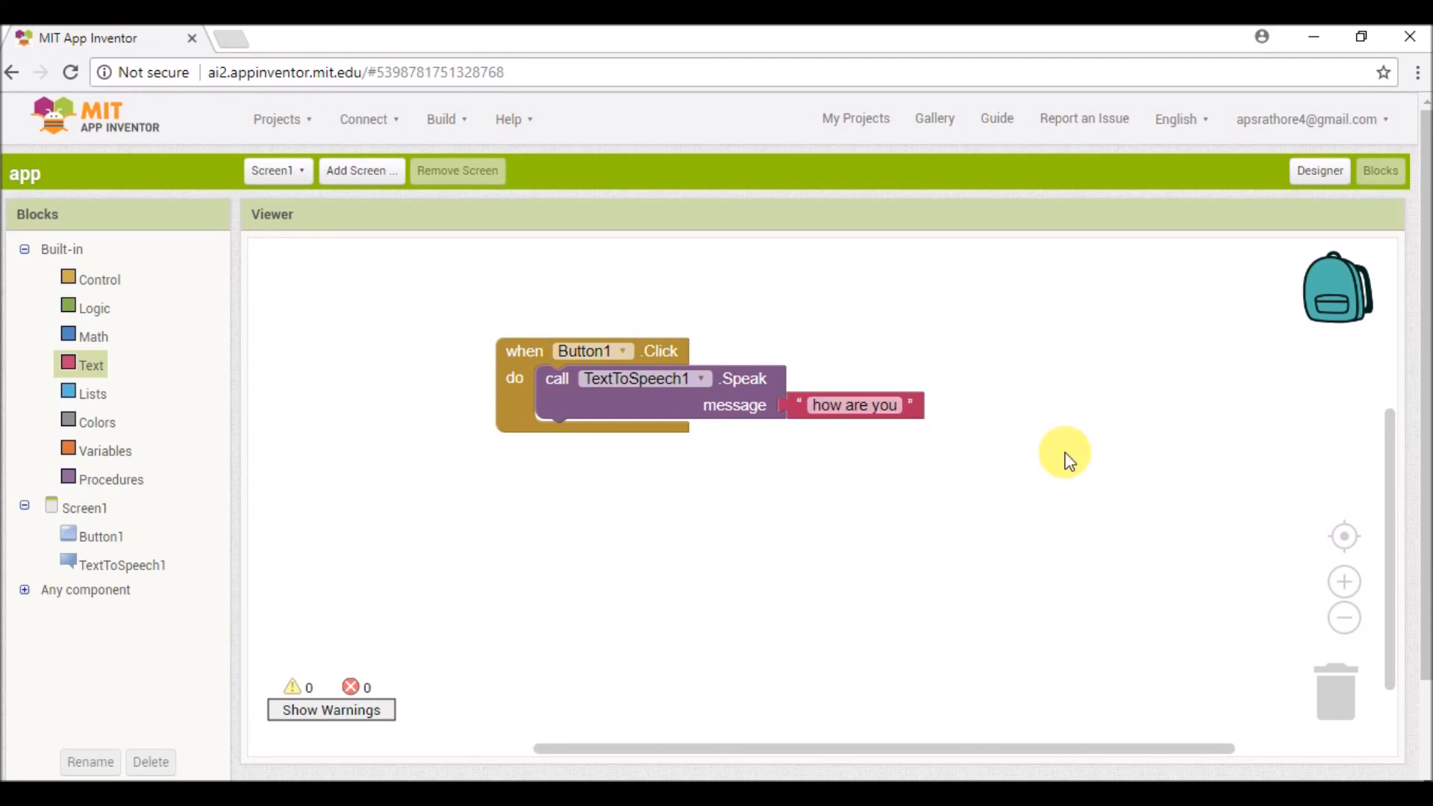
- Toggle Designer and Blocks, then bring up the Build menu
{"action": "left_click", "coordinate": [1319, 171]}
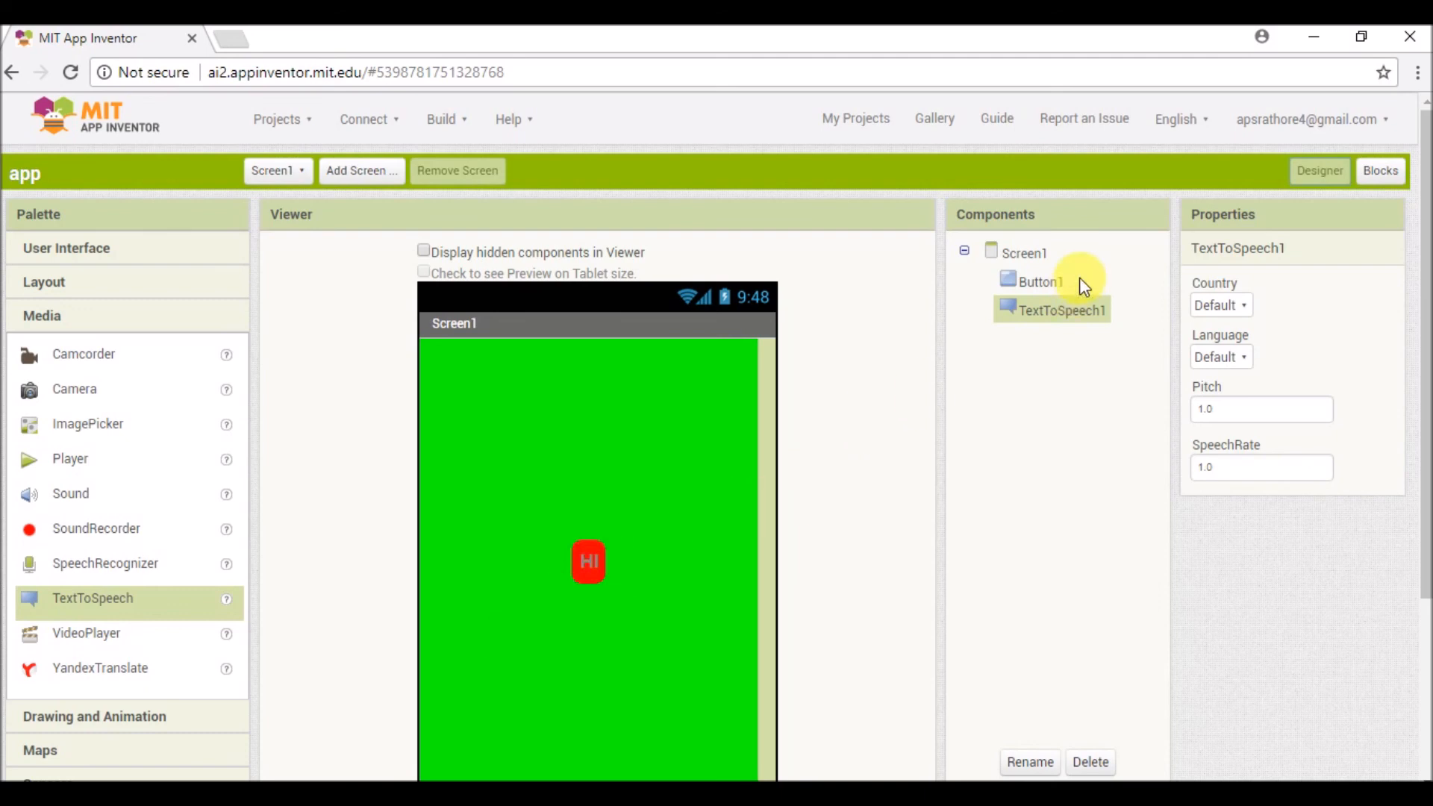
{"action": "left_click", "coordinate": [1384, 174]}
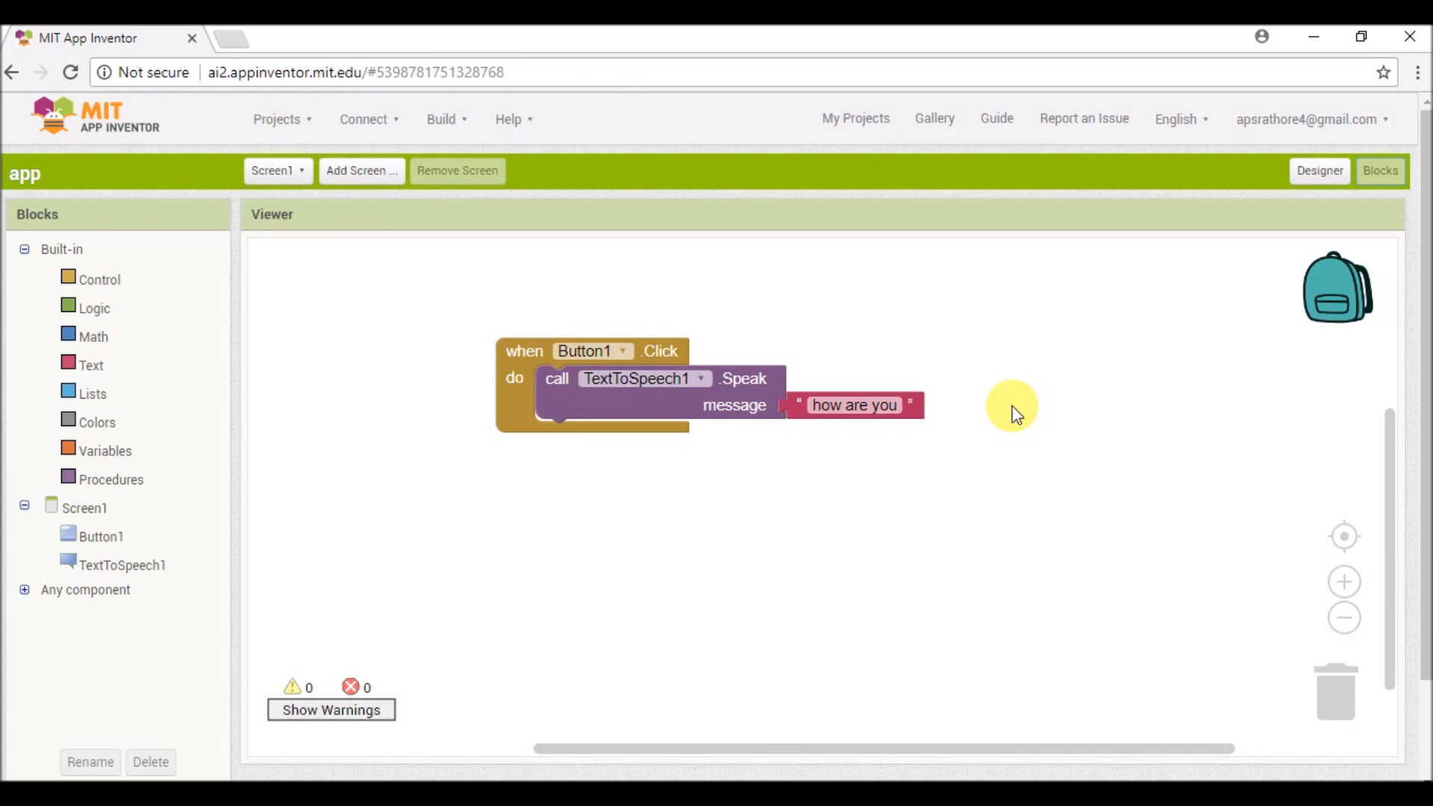
{"action": "left_click", "coordinate": [448, 119]}
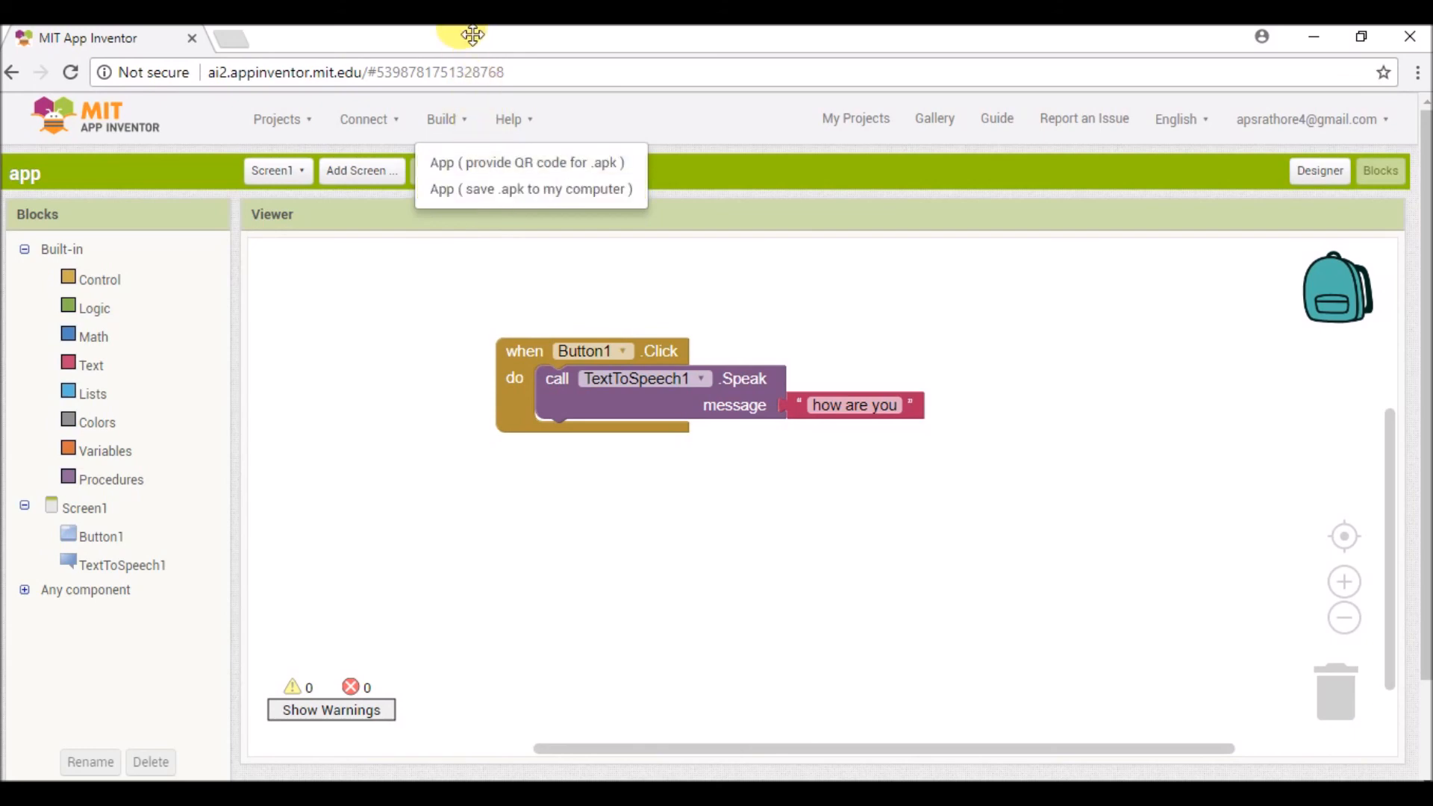
{"action": "left_click", "coordinate": [369, 119]}
{"action": "left_click", "coordinate": [386, 121]}
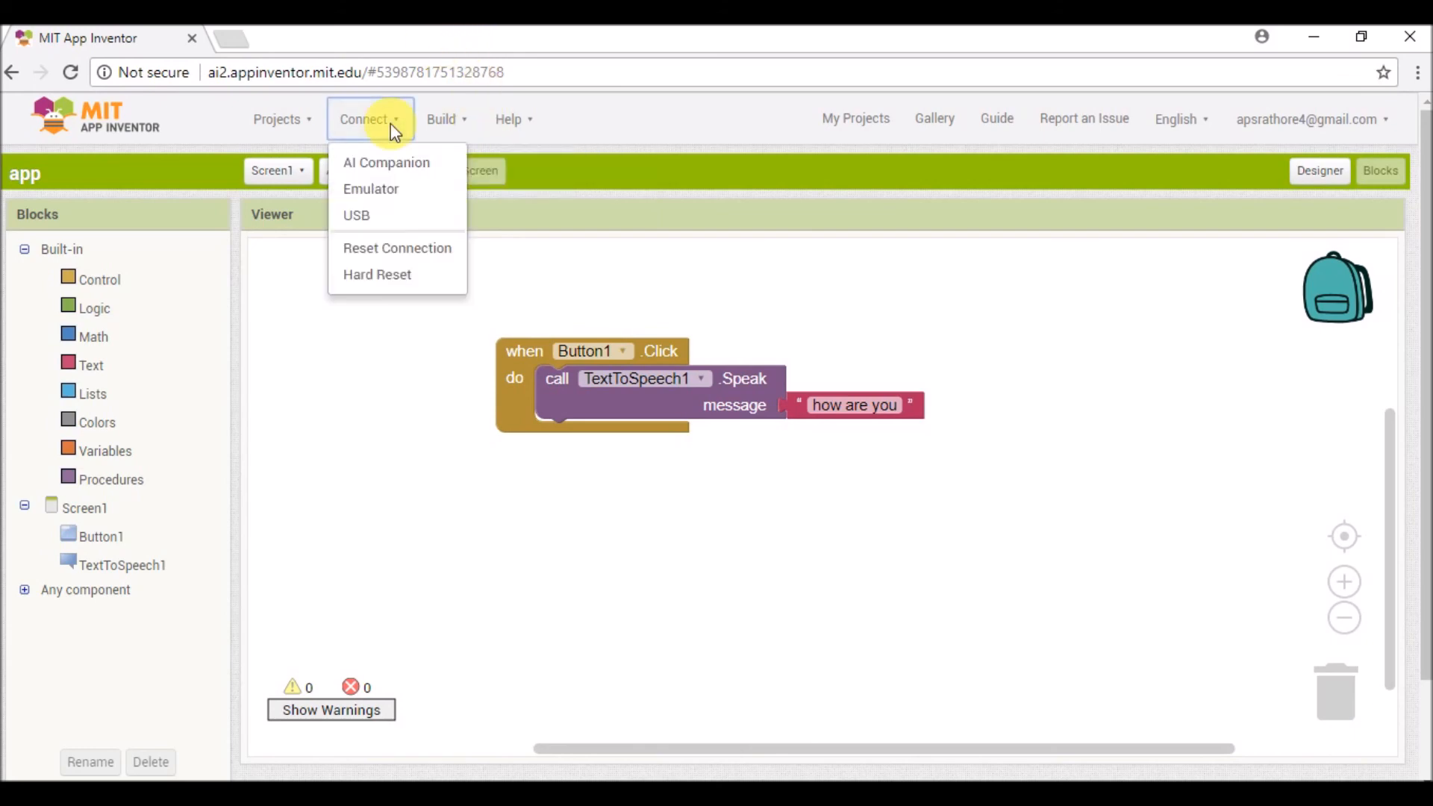
{"action": "left_click", "coordinate": [401, 168]}
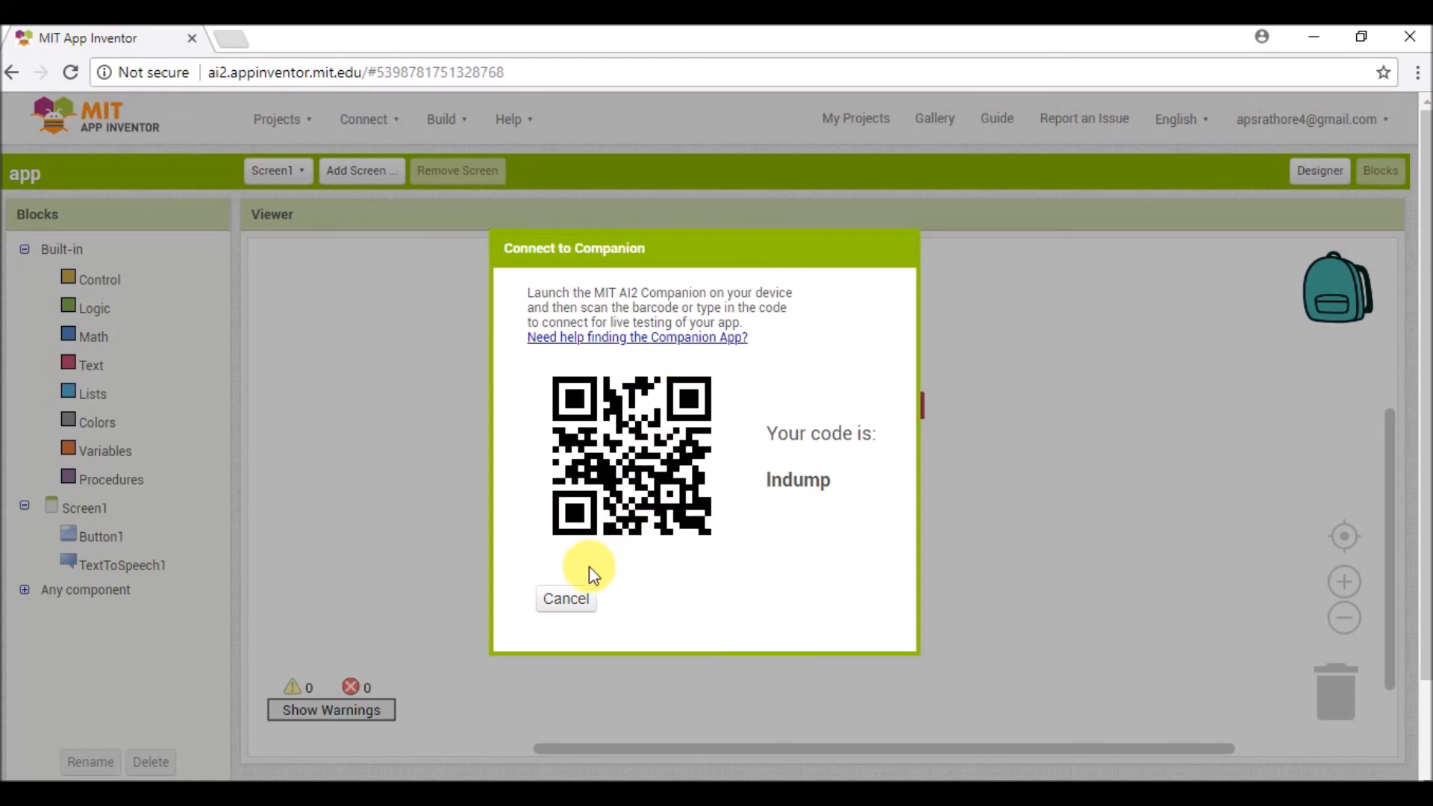
{"action": "left_click", "coordinate": [565, 598]}
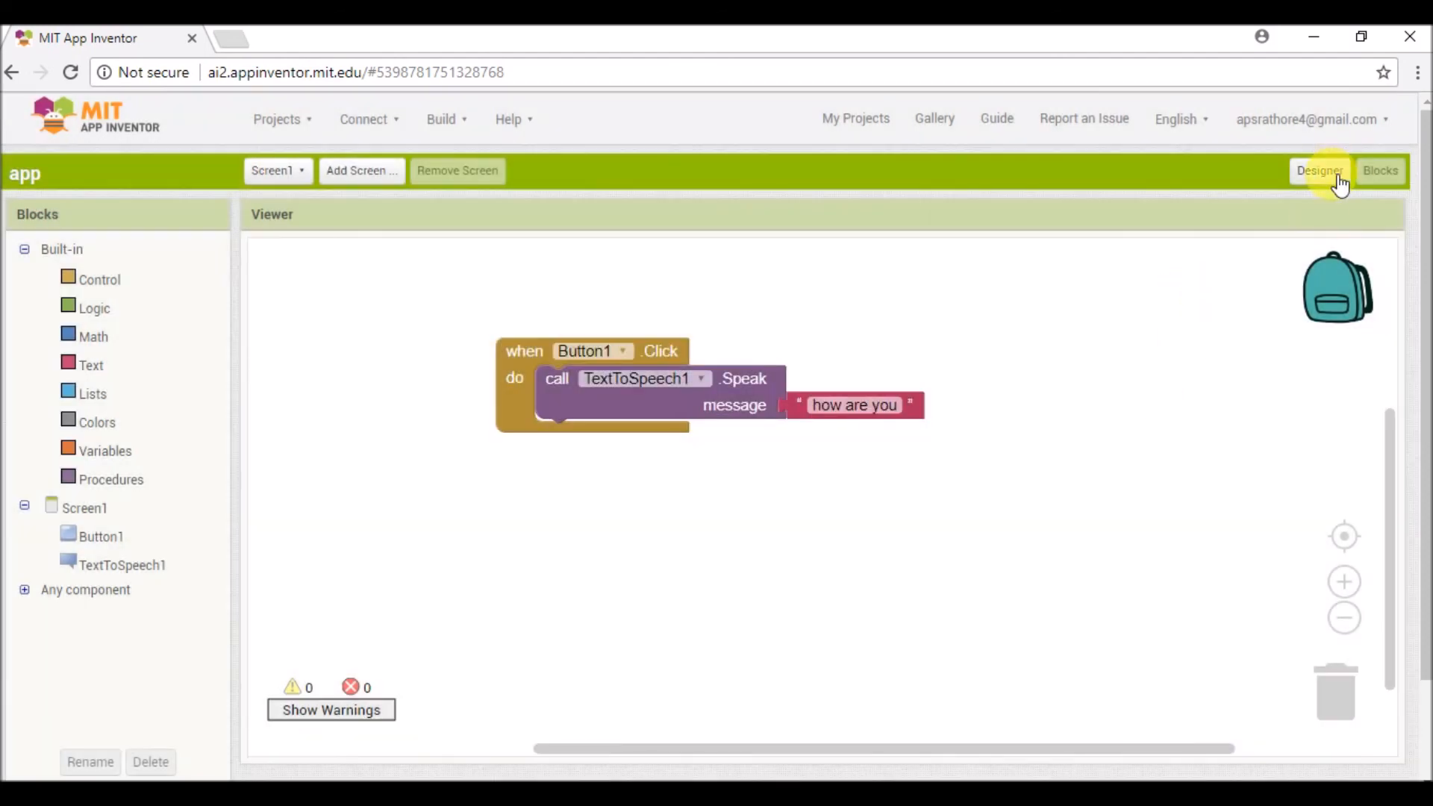
- Return to the Designer view of Screen1 with its red HI button
{"action": "left_click", "coordinate": [1321, 170]}
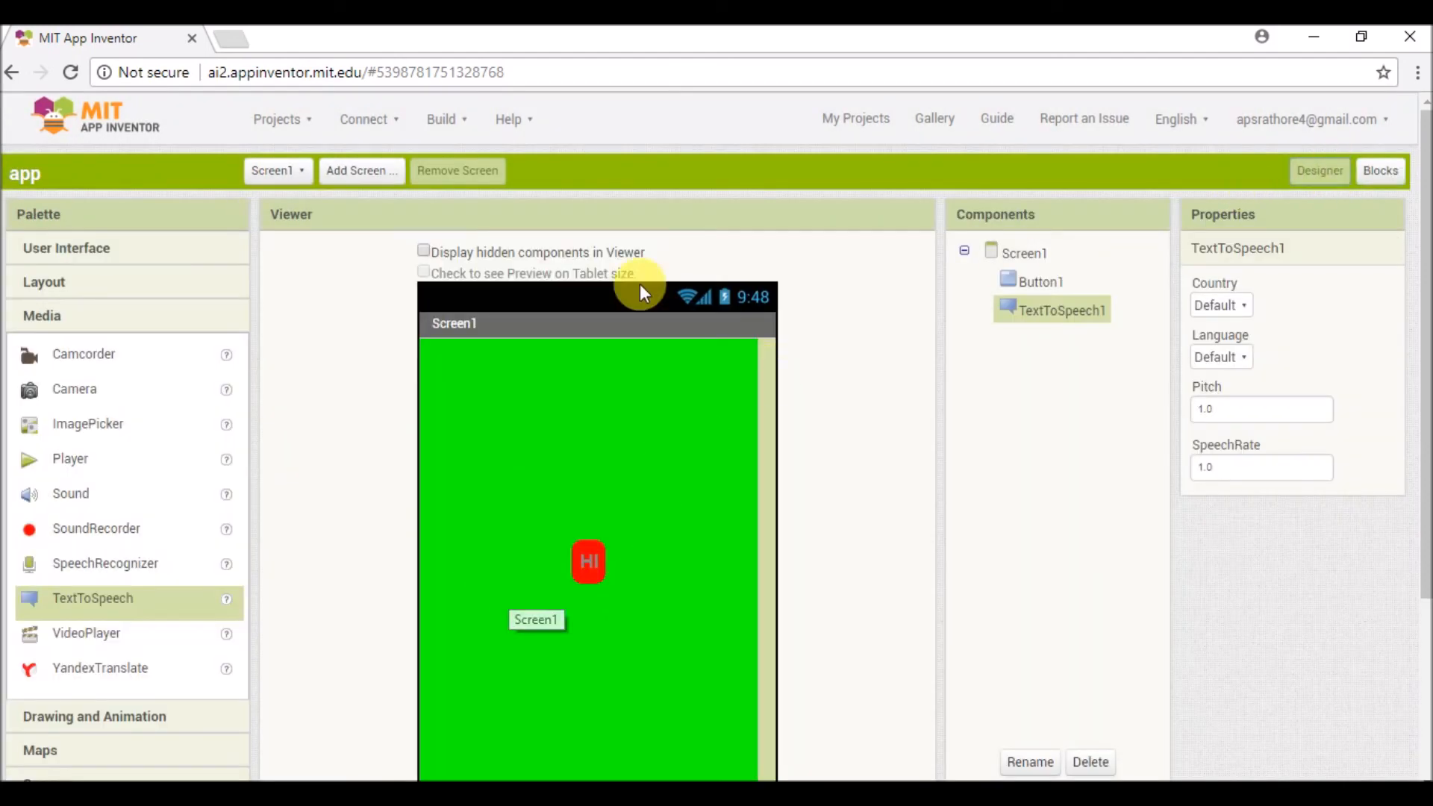